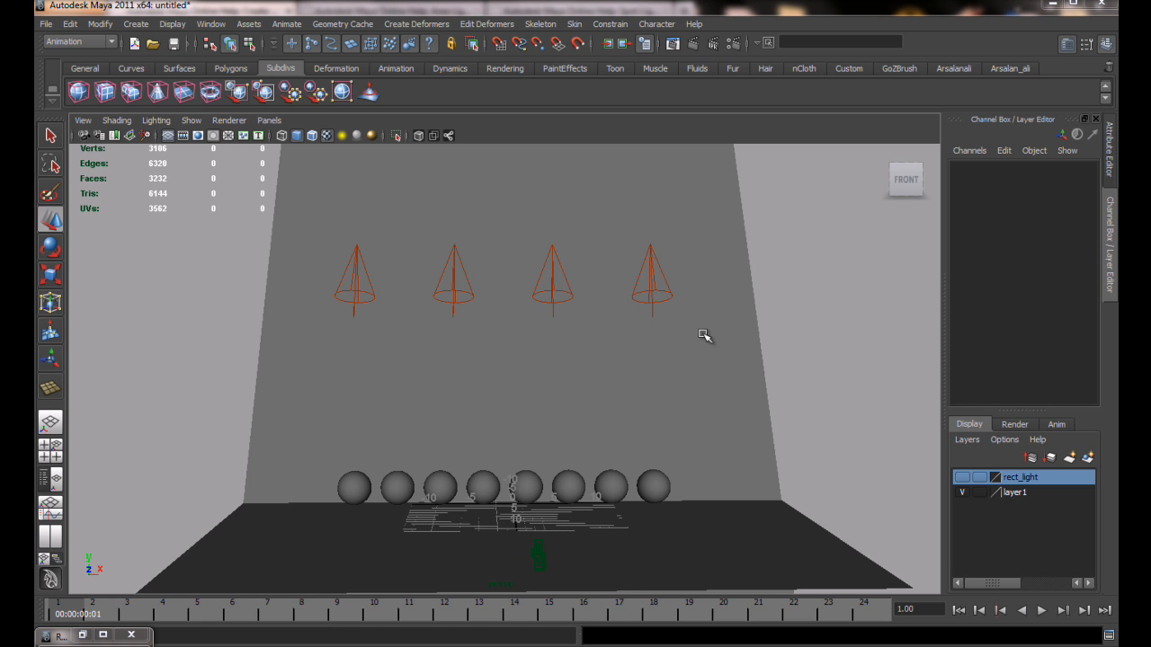
- Examine the scene with four spotlights above the row of spheres from several angles, ending on the front
{"action": "left_click_drag", "start_coordinate": [636, 267], "coordinate": [665, 329], "text": "alt"}
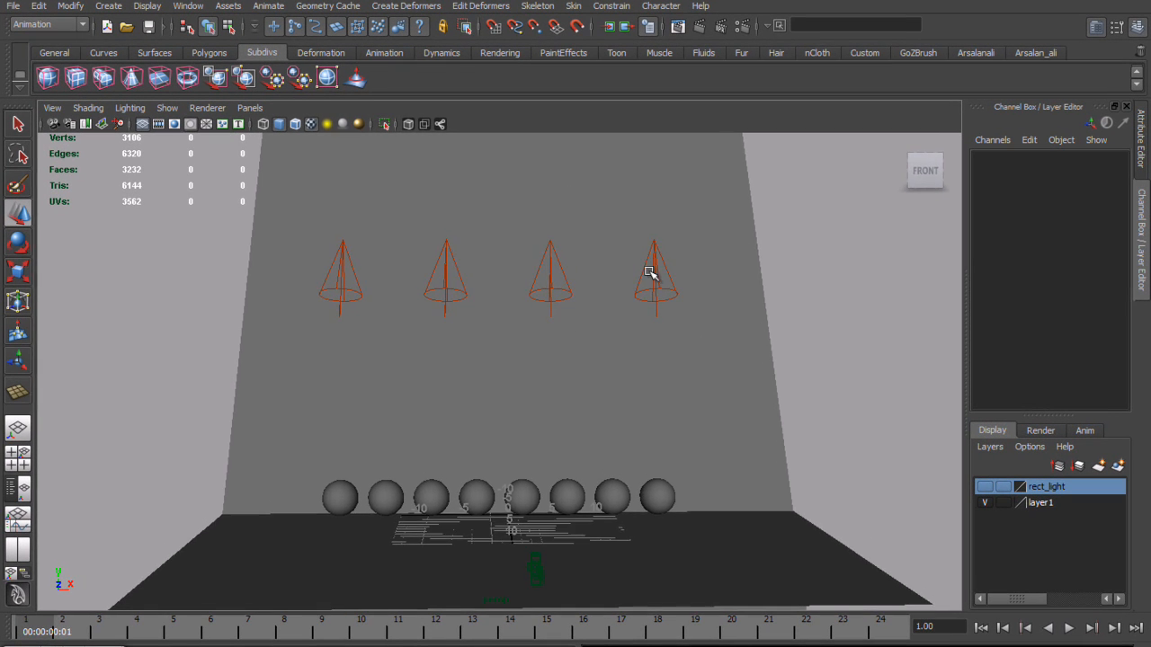
{"action": "right_click_drag", "start_coordinate": [443, 460], "coordinate": [506, 477], "text": "alt"}
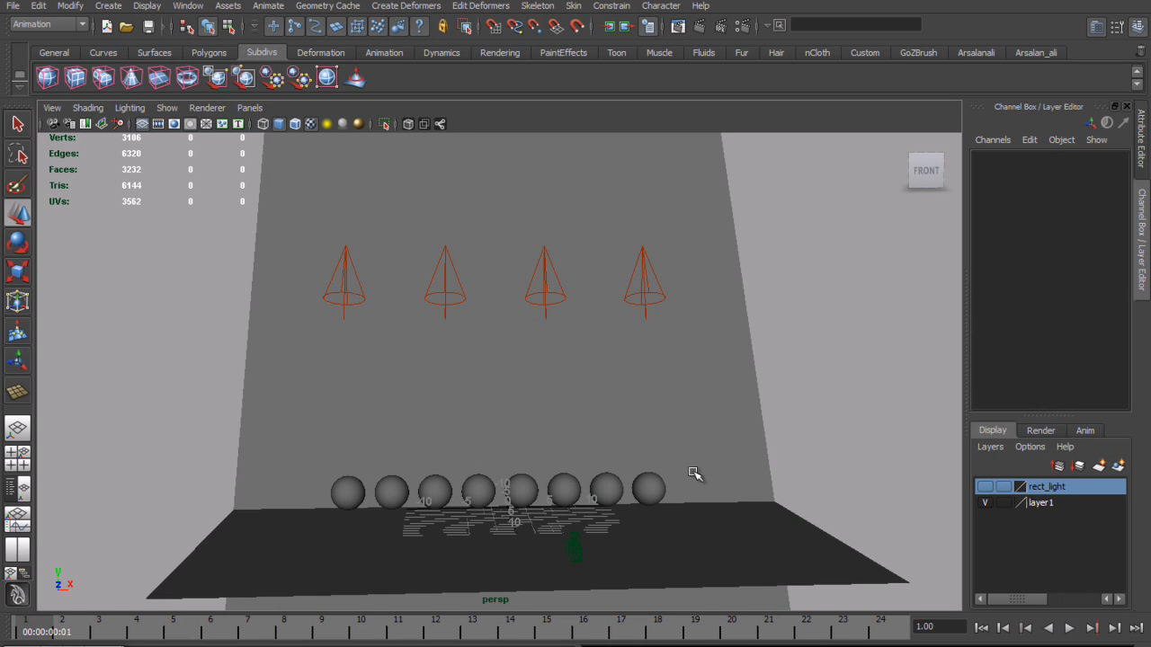
{"action": "right_click_drag", "start_coordinate": [608, 486], "coordinate": [527, 404], "text": "alt"}
{"action": "left_click_drag", "start_coordinate": [527, 404], "coordinate": [566, 411], "text": "alt"}
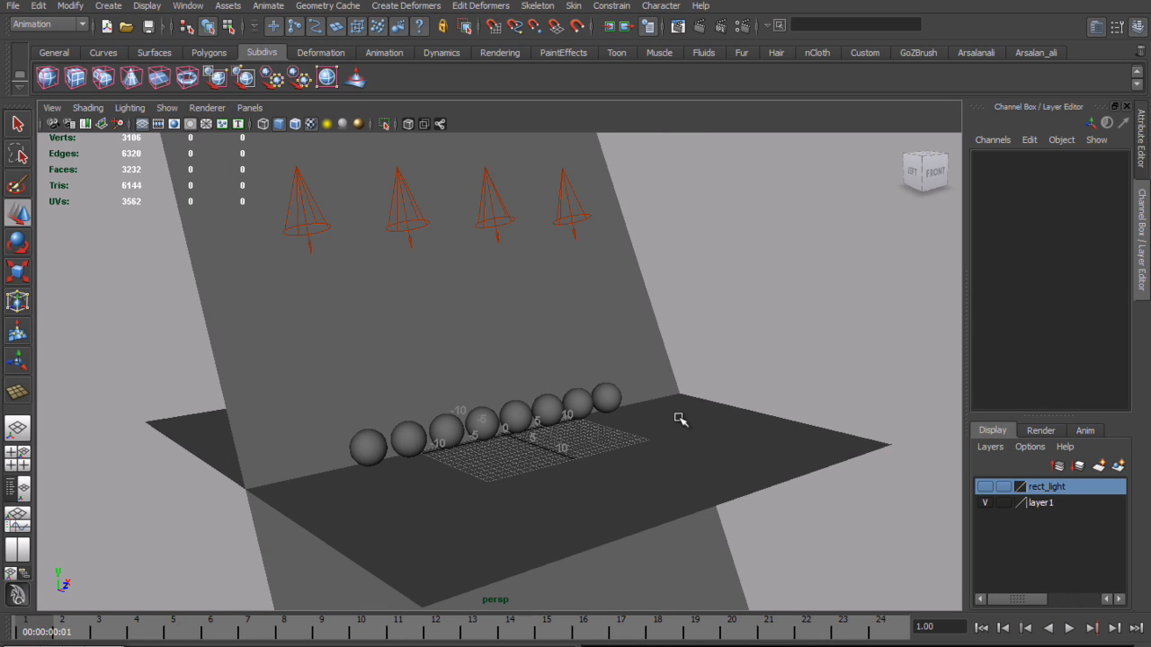
{"action": "left_click", "coordinate": [617, 304]}
{"action": "left_click_drag", "start_coordinate": [666, 300], "coordinate": [617, 298], "text": "alt"}
{"action": "left_click", "coordinate": [765, 293]}
{"action": "left_click_drag", "start_coordinate": [696, 315], "coordinate": [677, 317], "text": "alt"}
{"action": "left_click_drag", "start_coordinate": [669, 275], "coordinate": [653, 329], "text": "alt"}
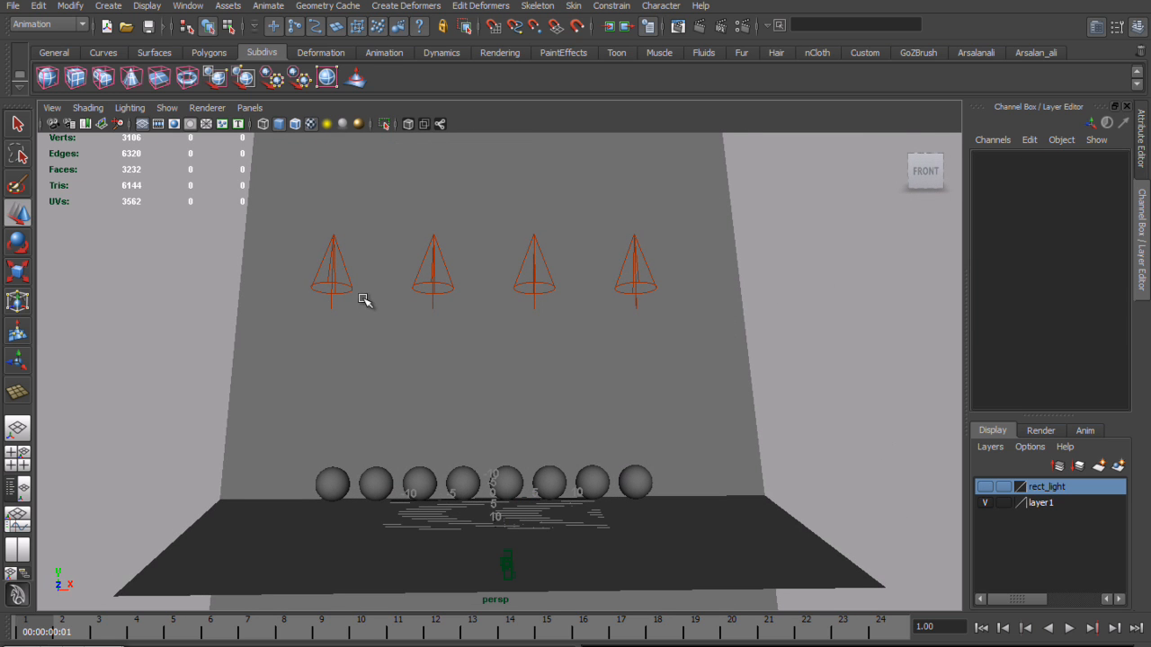
- Display the light attributes of the first spotlight in the row
{"action": "key", "text": "ctrl+a"}
{"action": "left_click", "coordinate": [262, 291]}
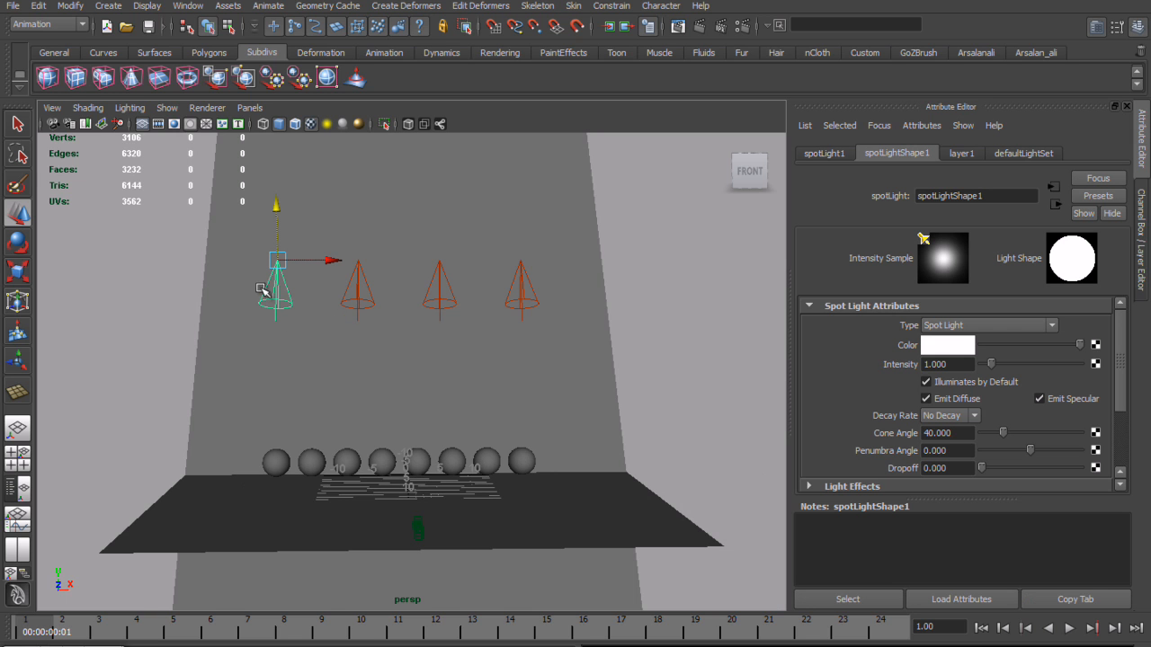
{"action": "scroll", "coordinate": [276, 309], "scroll_direction": "up", "scroll_amount": 3}
{"action": "middle_click_drag", "start_coordinate": [307, 311], "coordinate": [341, 324], "text": "alt"}
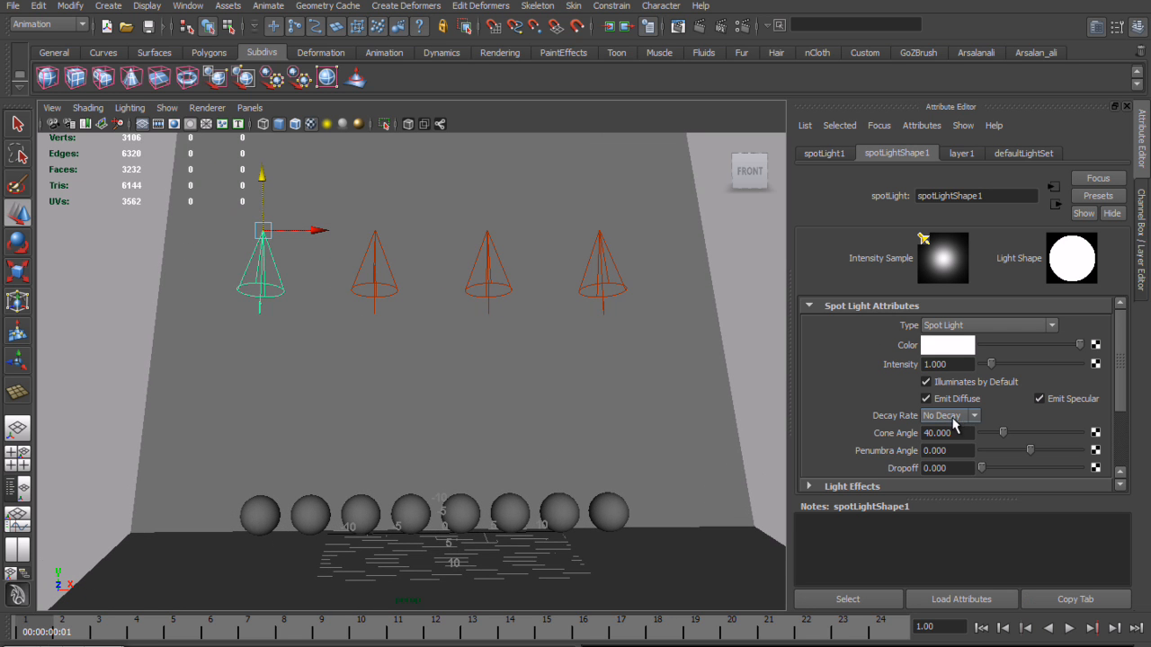
- Inspect the second spotlight's attributes and review its available decay rate options
{"action": "left_click", "coordinate": [381, 288]}
{"action": "left_click", "coordinate": [949, 415]}
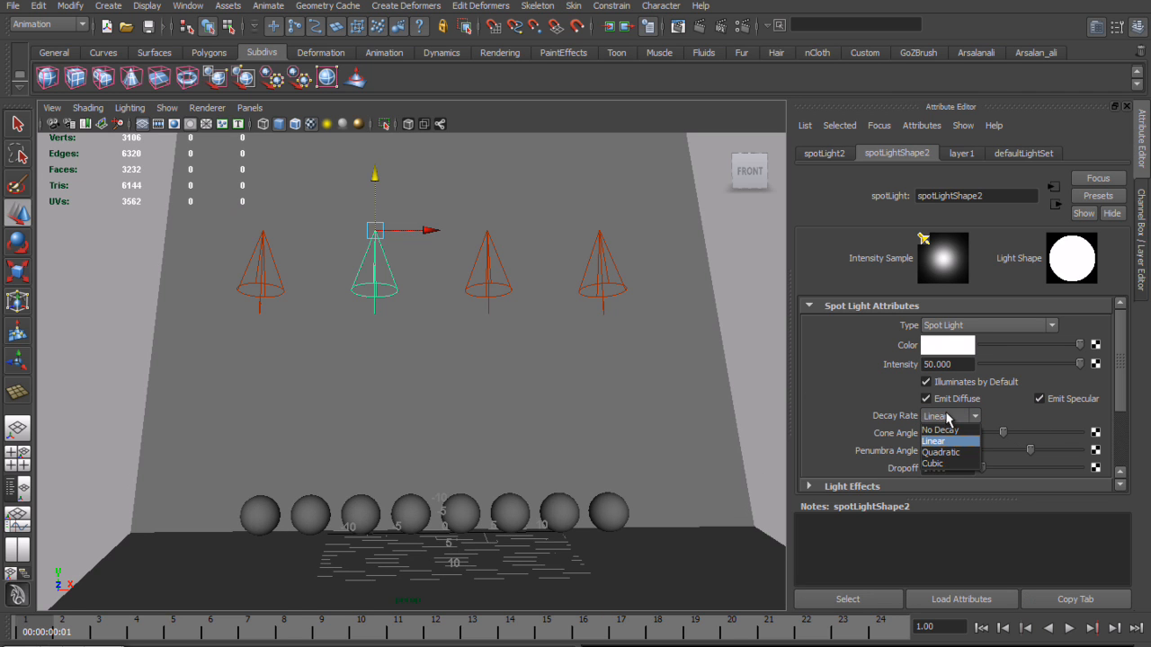
{"action": "left_click", "coordinate": [964, 464]}
{"action": "left_click", "coordinate": [418, 314]}
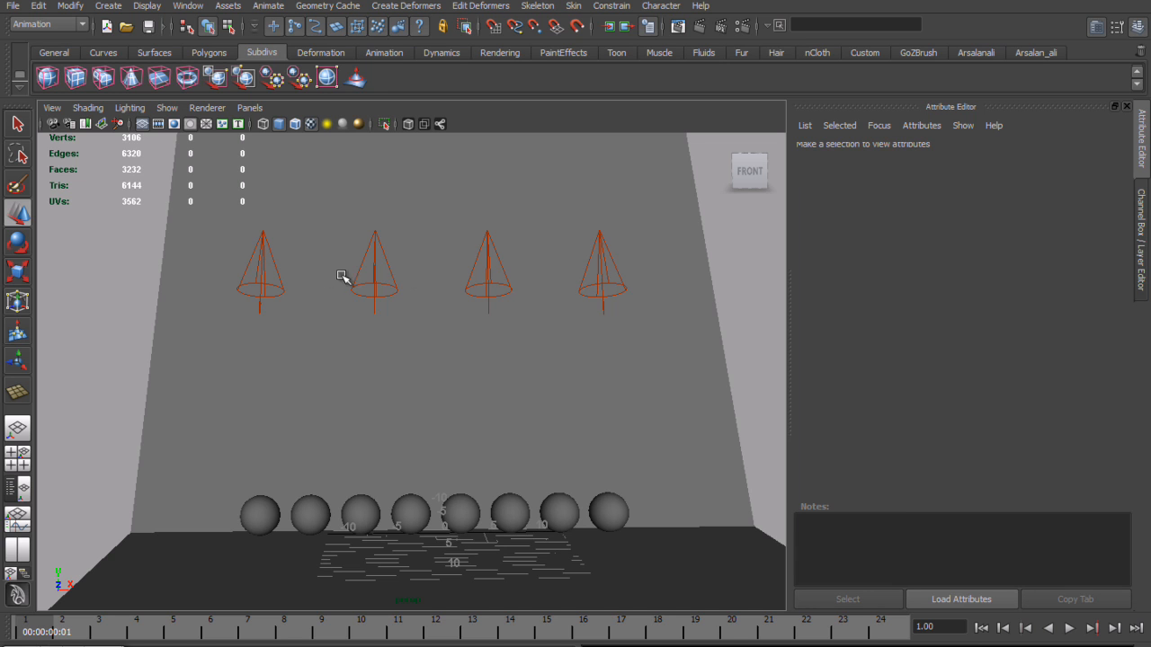
{"action": "left_click", "coordinate": [371, 285]}
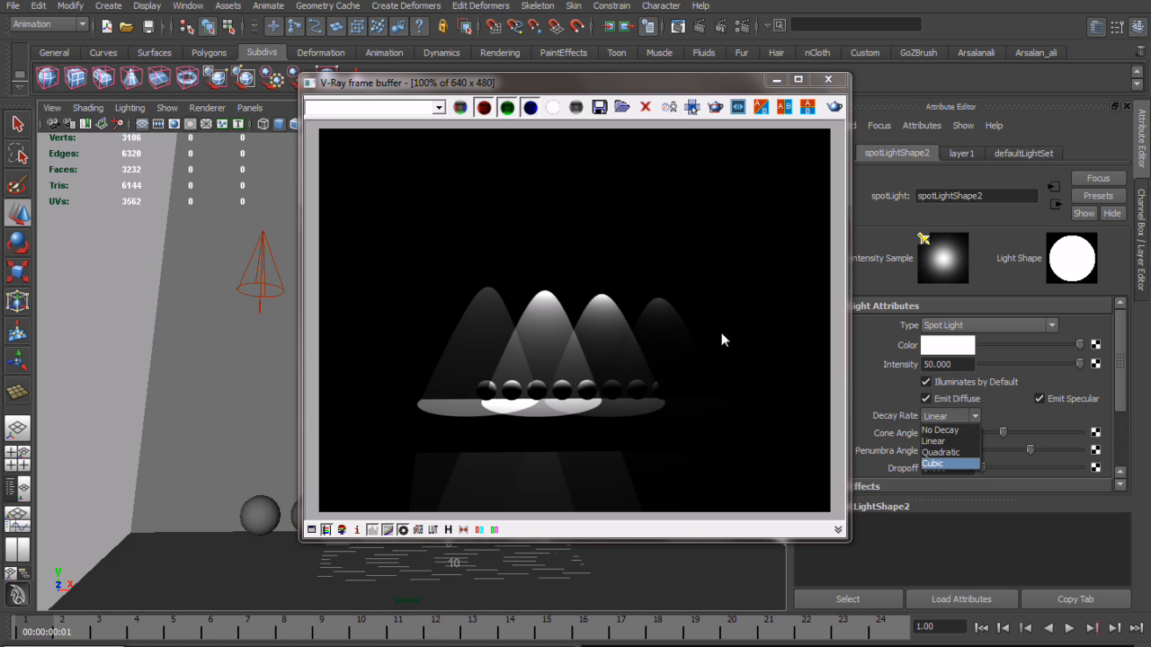
- Move the V-Ray frame buffer below the light tips and compare the attributes of the first, second and fourth spotlights
{"action": "left_click", "coordinate": [726, 91]}
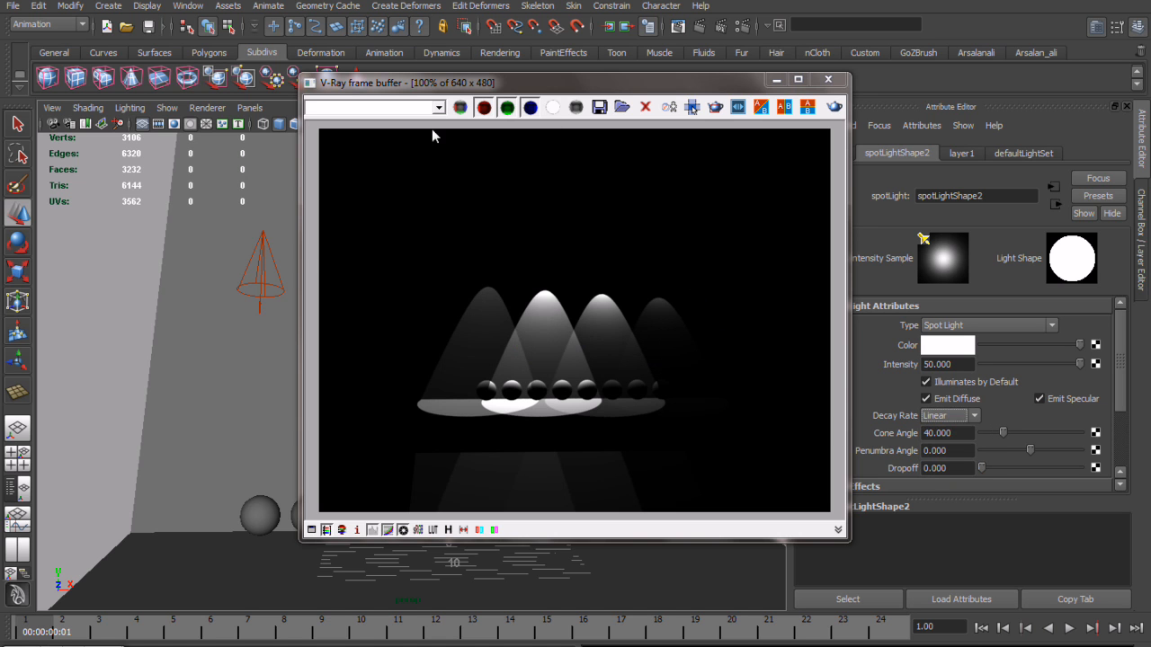
{"action": "left_click_drag", "start_coordinate": [719, 87], "coordinate": [465, 275]}
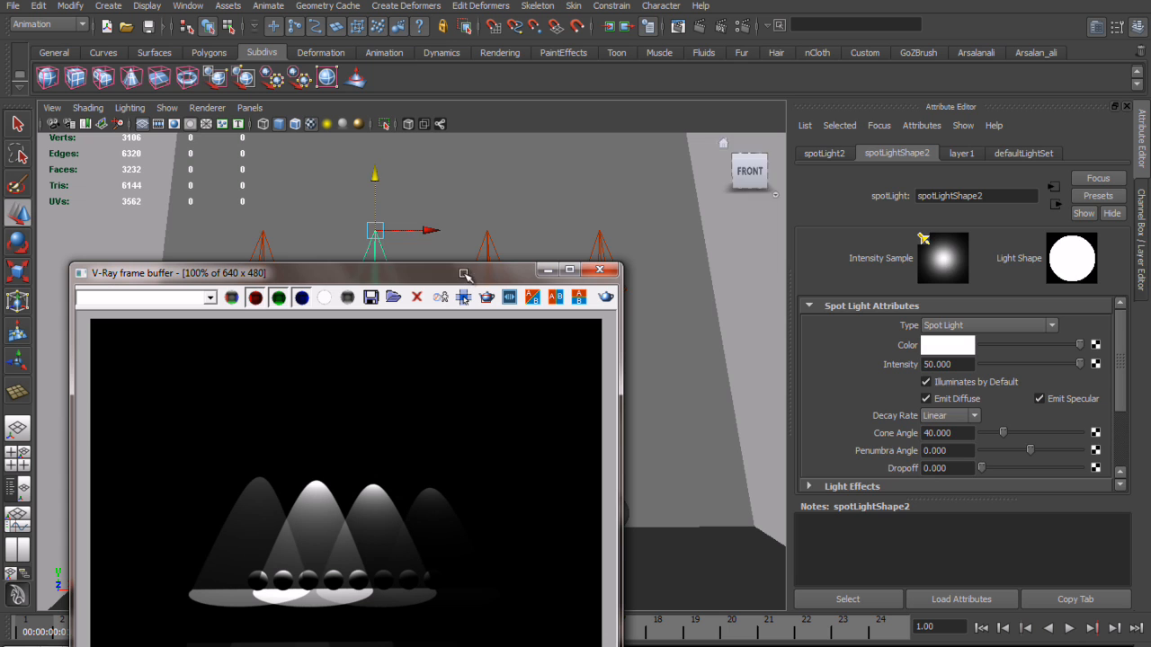
{"action": "left_click", "coordinate": [254, 241]}
{"action": "left_click", "coordinate": [264, 241]}
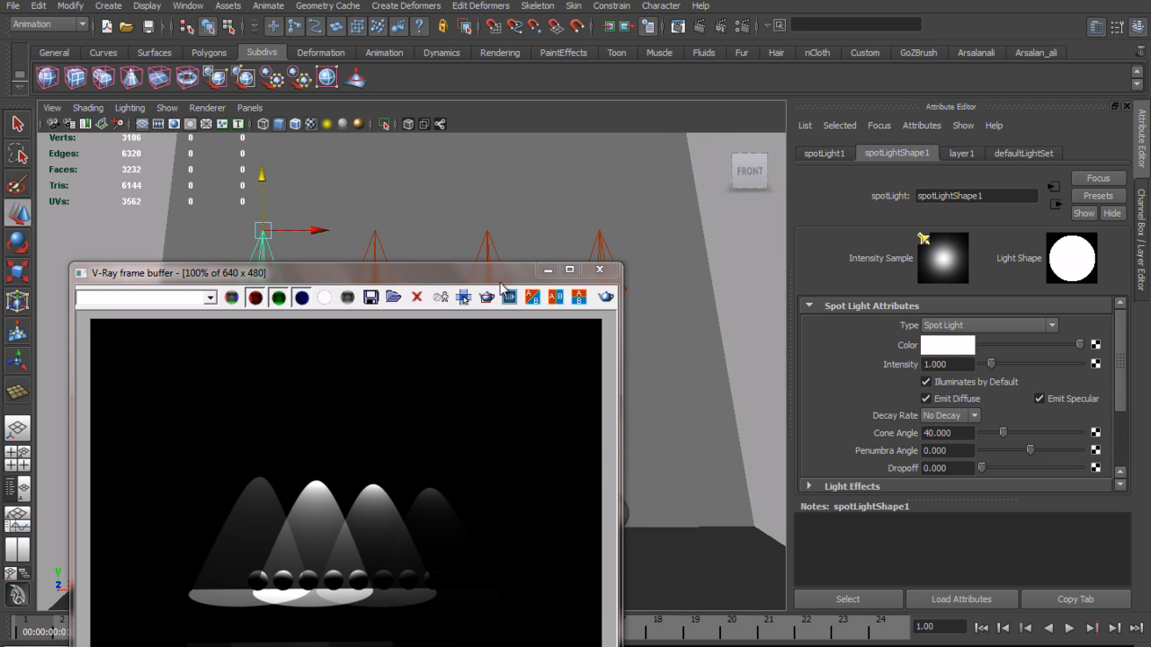
{"action": "left_click", "coordinate": [375, 244]}
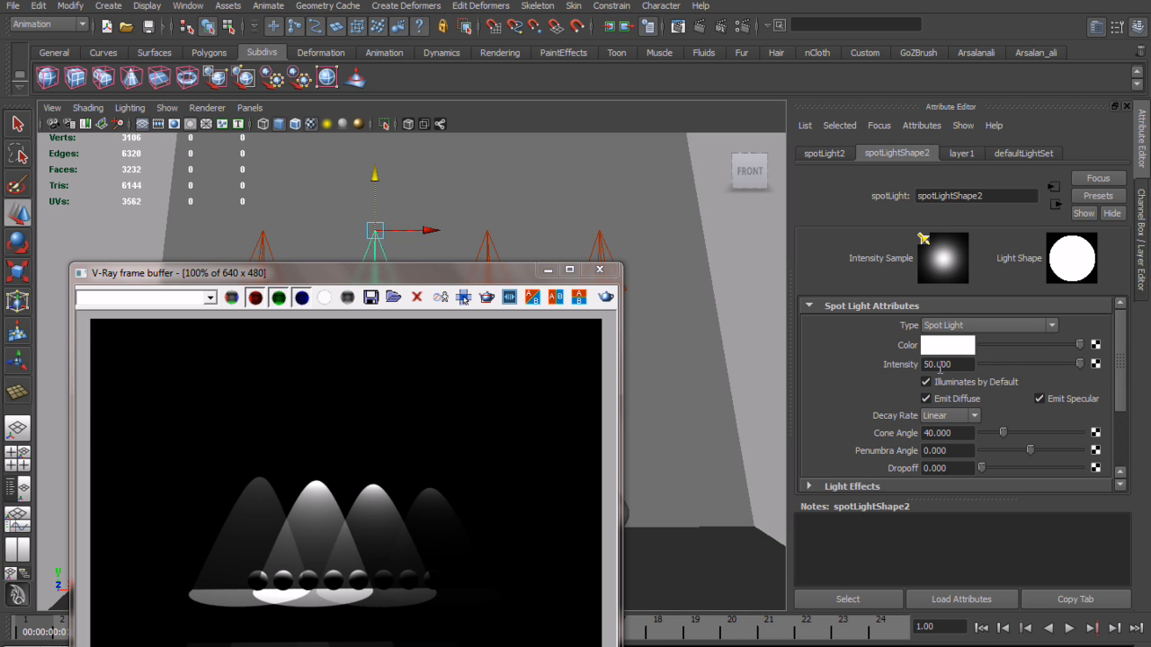
{"action": "left_click", "coordinate": [600, 250]}
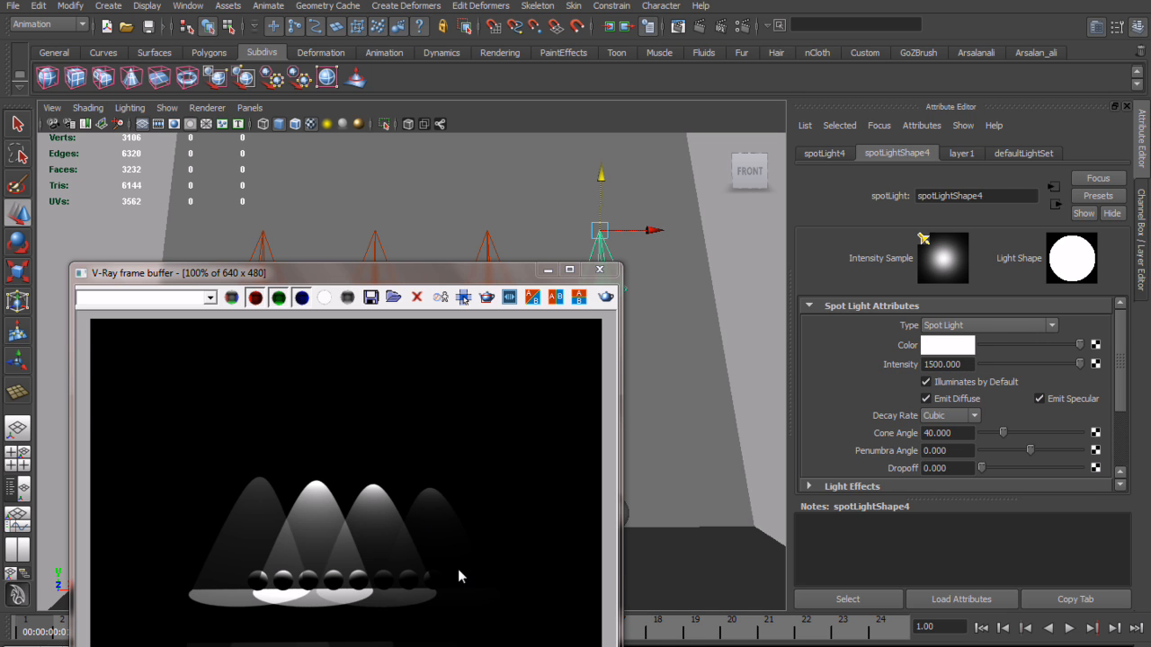
- Check the decay rate settings of the fourth and third spotlights against the render
{"action": "left_click", "coordinate": [946, 415]}
{"action": "left_click", "coordinate": [937, 465]}
{"action": "left_click", "coordinate": [486, 248]}
{"action": "left_click", "coordinate": [954, 418]}
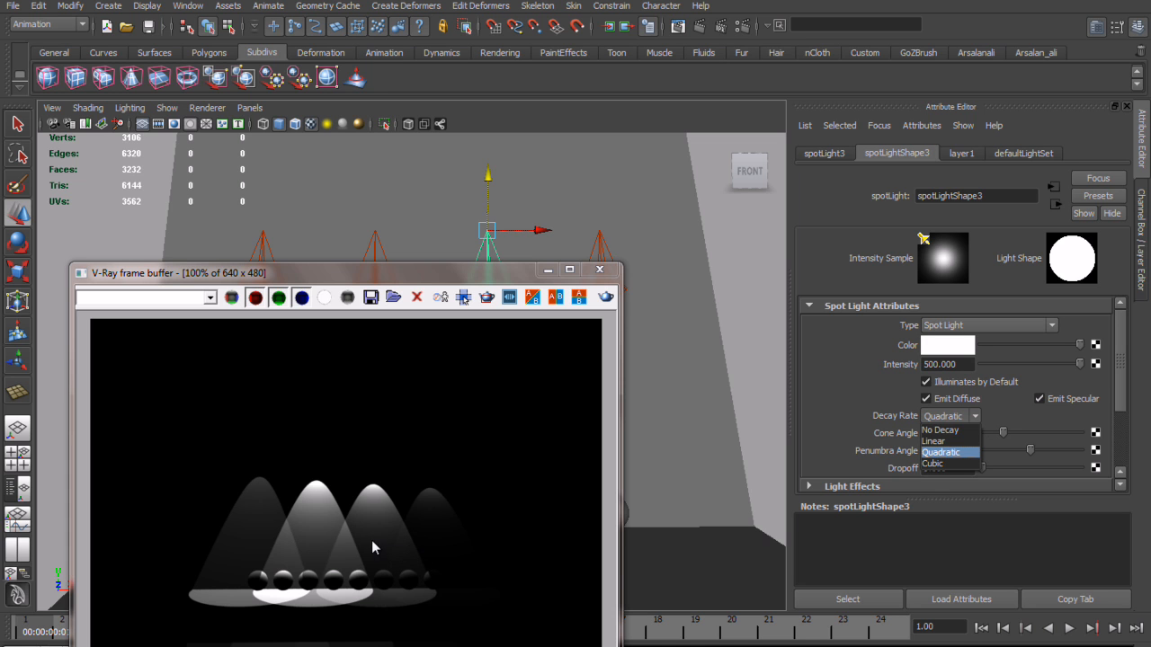
{"action": "left_click", "coordinate": [482, 279]}
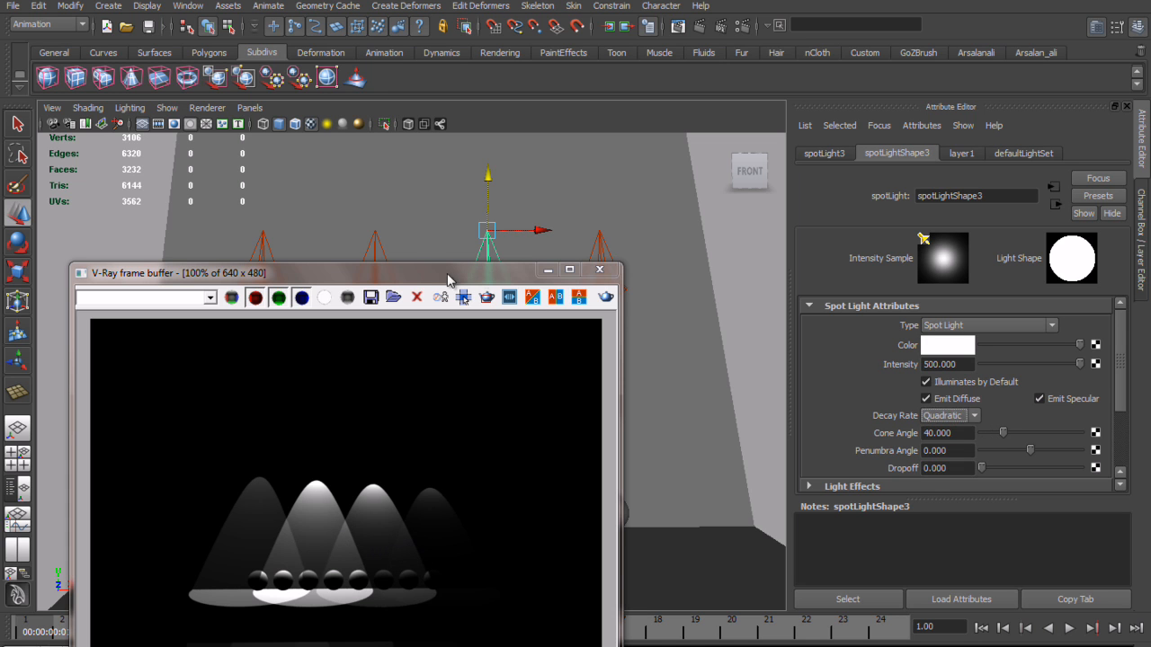
- Magnify the rendered spheres to 400% in the V-Ray frame buffer and minimize it after inspecting the light falloff
{"action": "left_click_drag", "start_coordinate": [481, 271], "coordinate": [497, 129]}
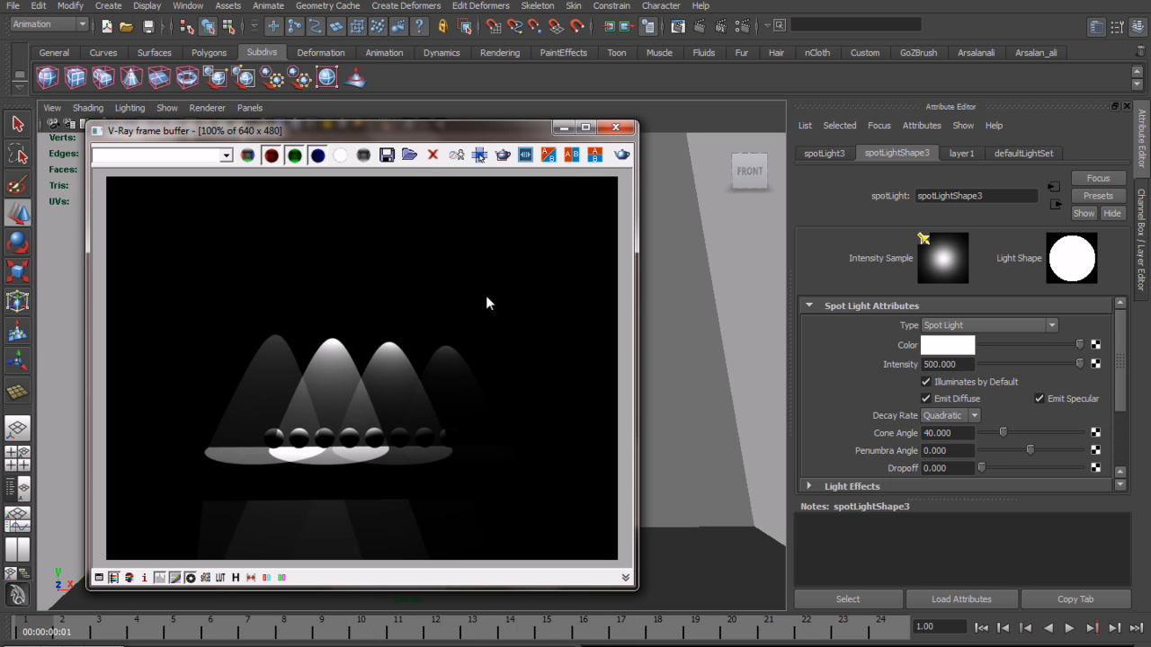
{"action": "scroll", "coordinate": [449, 441], "scroll_direction": "up", "scroll_amount": 3}
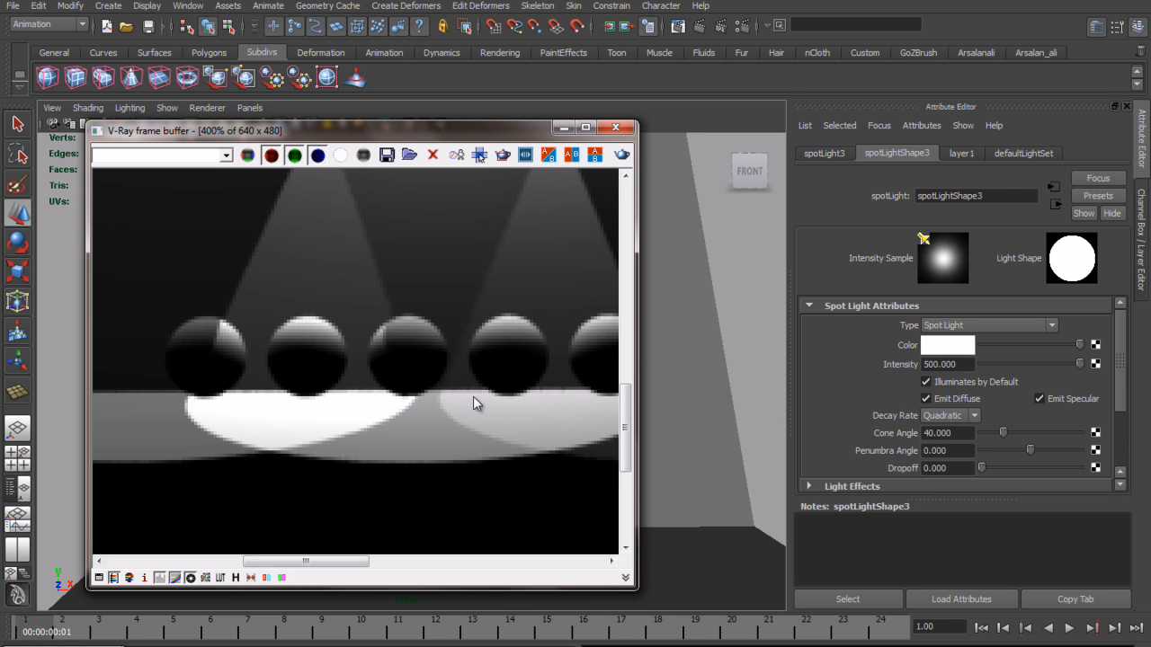
{"action": "left_click", "coordinate": [563, 128]}
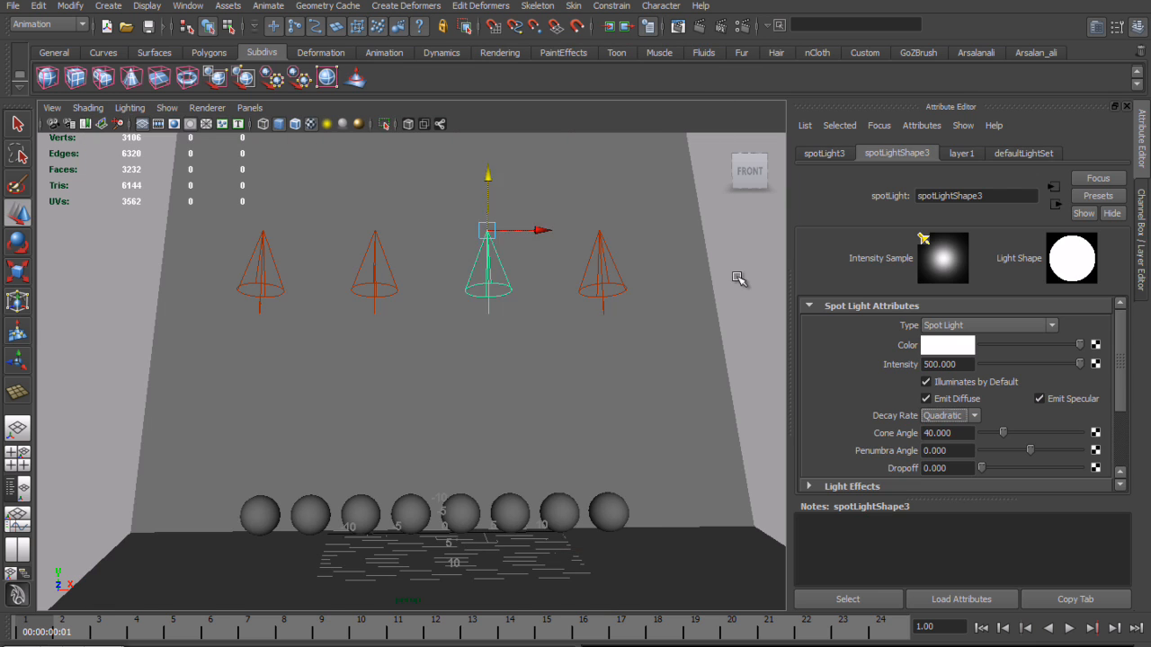
- Create a new display layer containing the four spotlights and the back wall plane
{"action": "left_click", "coordinate": [739, 275]}
{"action": "key", "text": "ctrl+a"}
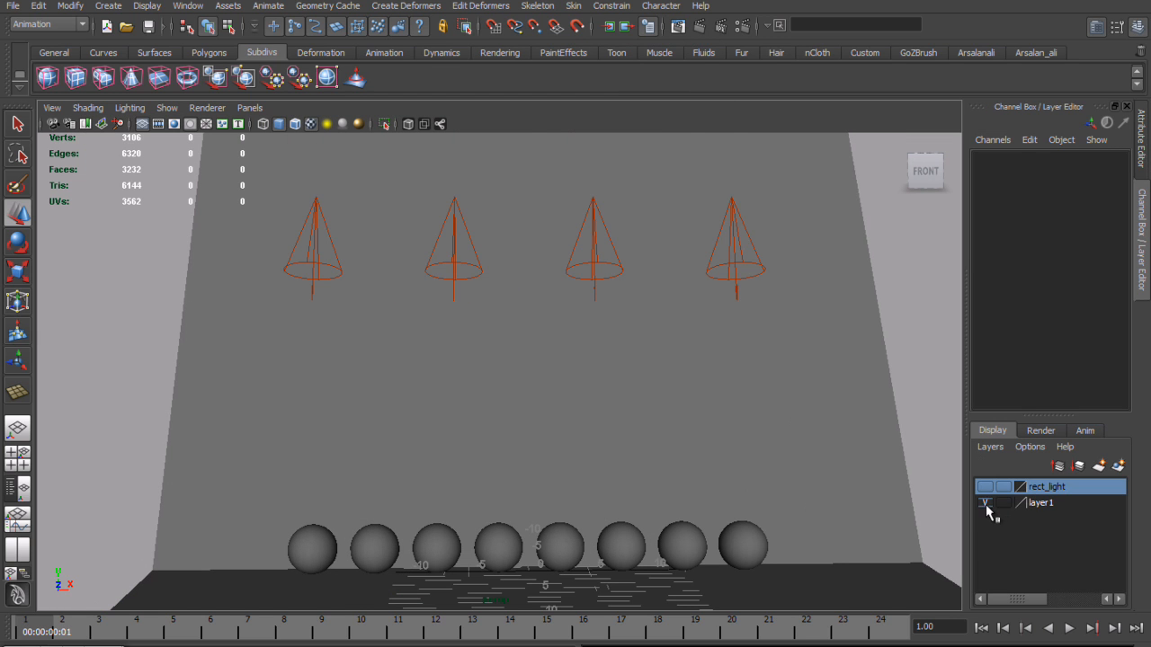
{"action": "left_click_drag", "start_coordinate": [935, 308], "coordinate": [315, 177]}
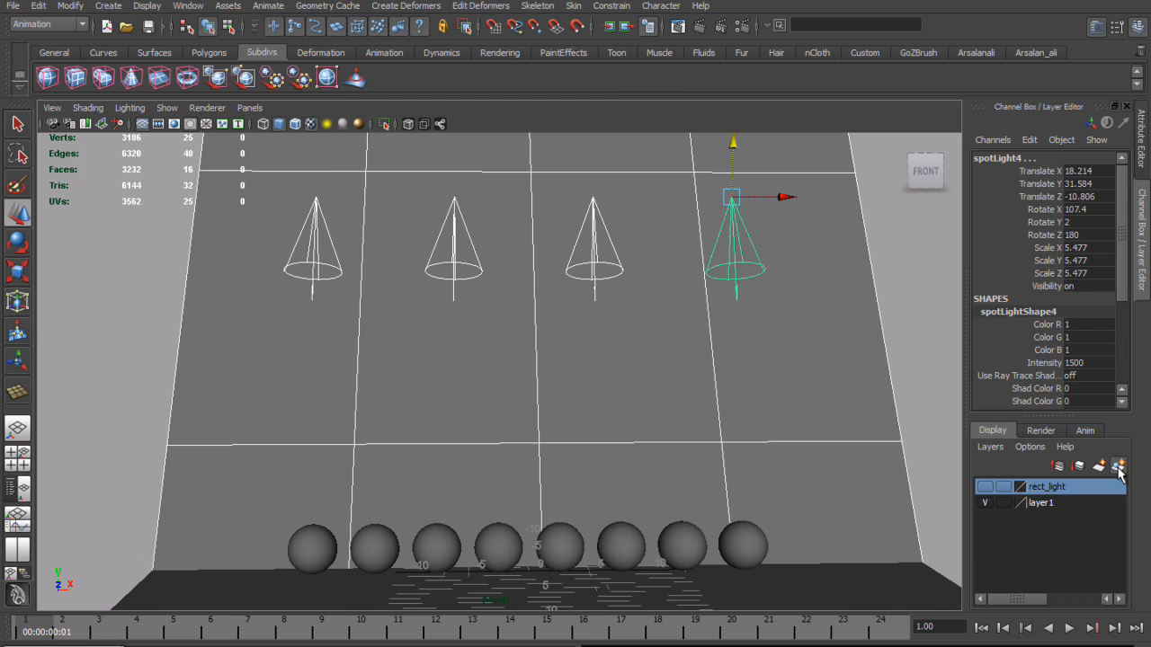
{"action": "left_click", "coordinate": [1117, 466]}
- Hide the new spotlight layer and make the rect_light layer visible
{"action": "left_click", "coordinate": [984, 486]}
{"action": "left_click", "coordinate": [908, 370]}
{"action": "left_click", "coordinate": [985, 502]}
{"action": "middle_click_drag", "start_coordinate": [700, 451], "coordinate": [613, 346], "text": "alt"}
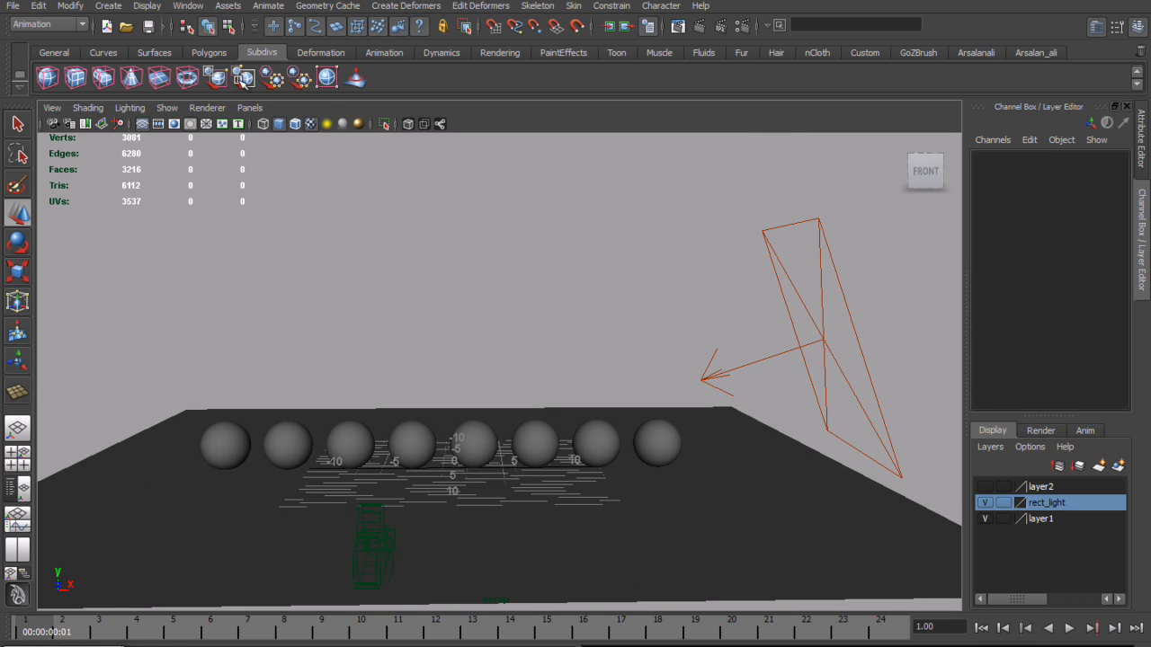
- Create a V-Ray rect light in the scene
{"action": "left_click", "coordinate": [157, 11]}
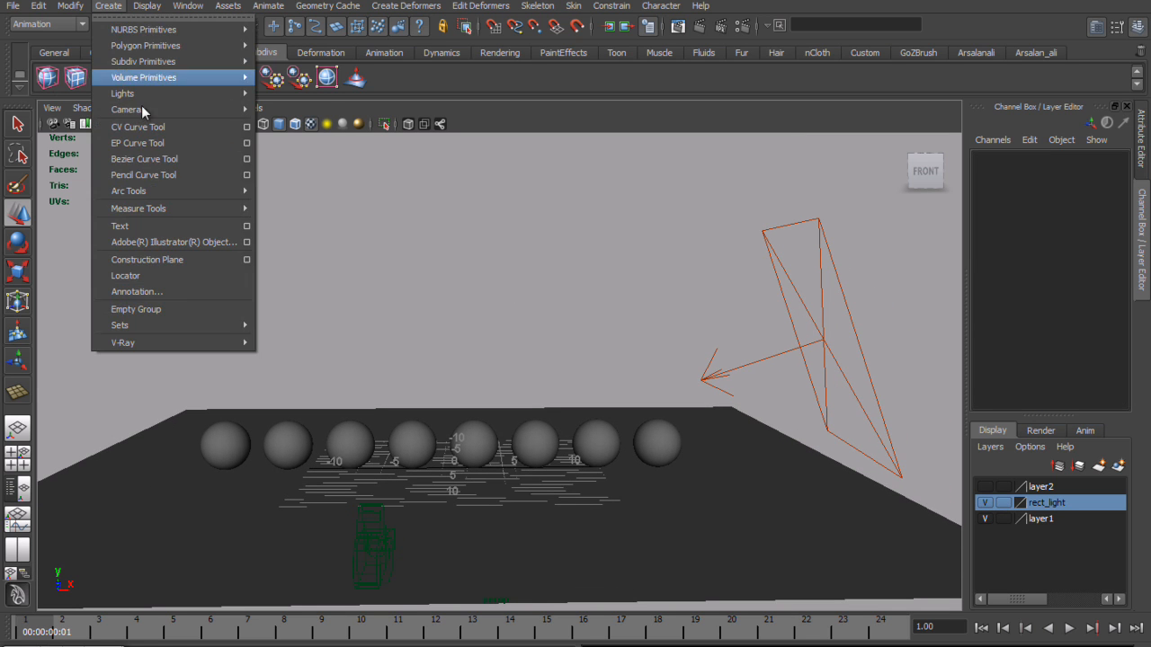
{"action": "mouse_move", "coordinate": [167, 97]}
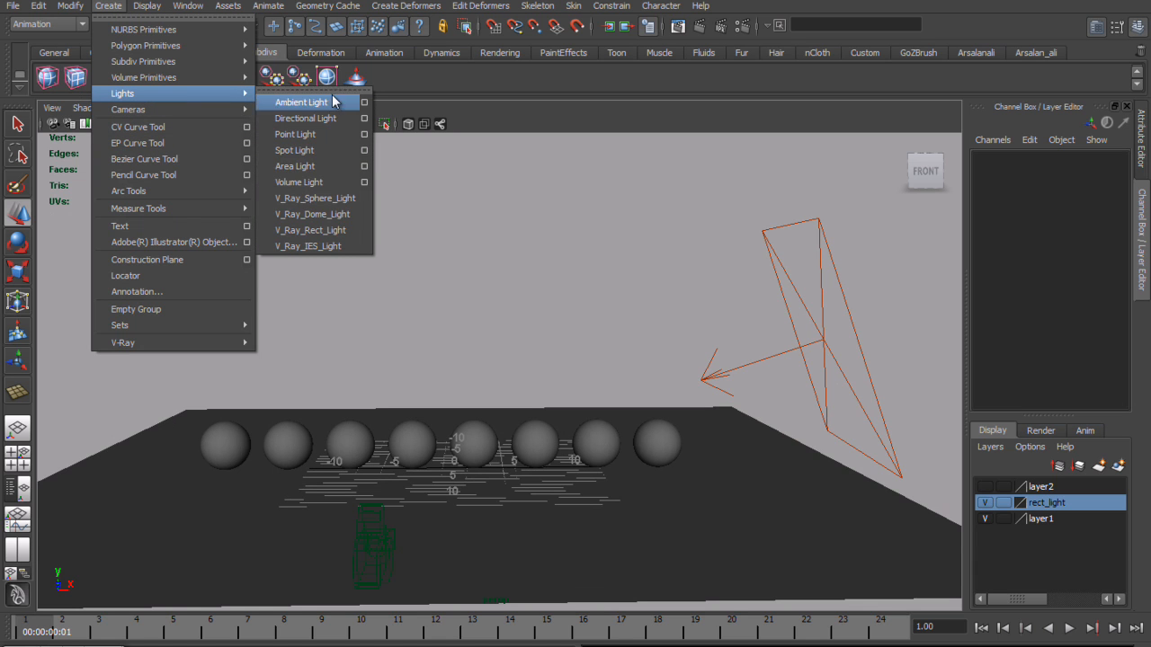
{"action": "left_click", "coordinate": [361, 233]}
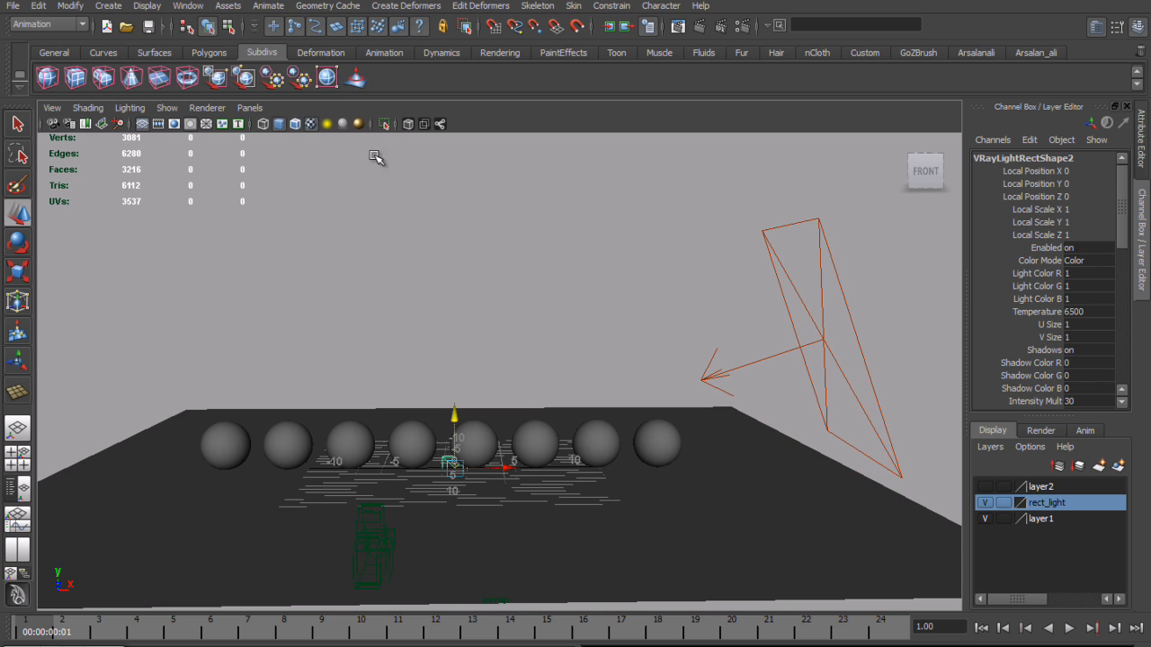
- Look through the new rect light and reposition it above the spheres
{"action": "left_click", "coordinate": [250, 109]}
{"action": "mouse_move", "coordinate": [348, 117]}
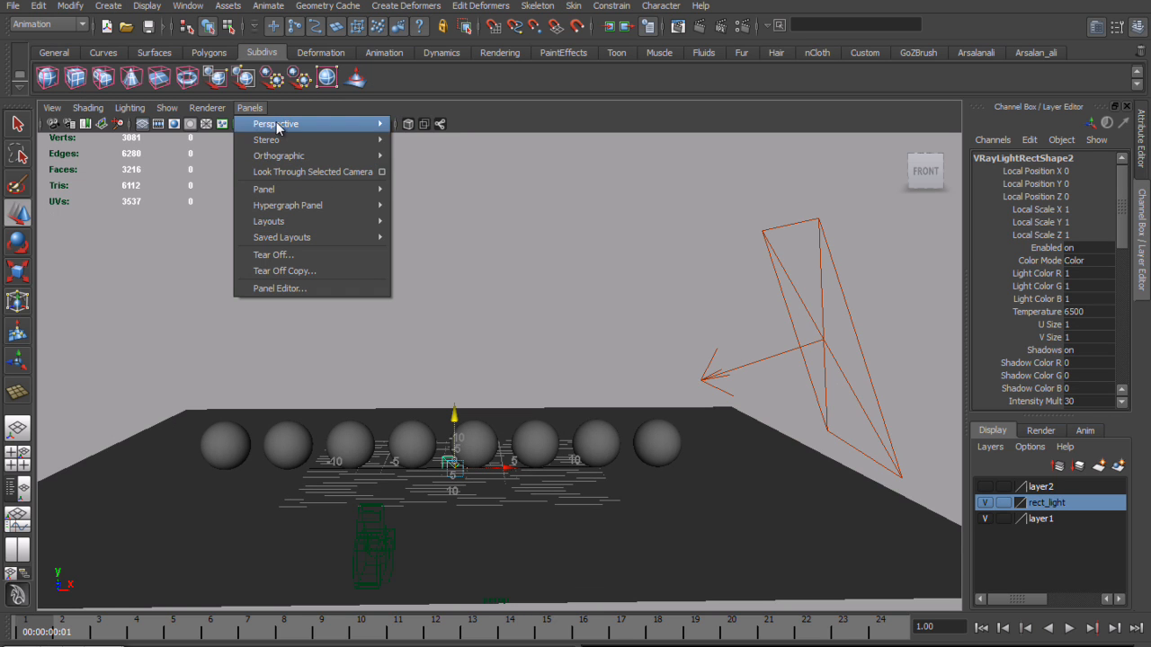
{"action": "left_click", "coordinate": [266, 172]}
{"action": "right_click_drag", "start_coordinate": [763, 270], "coordinate": [474, 301], "text": "alt"}
{"action": "left_click_drag", "start_coordinate": [474, 301], "coordinate": [439, 321], "text": "alt"}
{"action": "left_click_drag", "start_coordinate": [817, 404], "coordinate": [689, 393], "text": "alt"}
- Return to the perspective view and remove the new rect light
{"action": "key", "text": "space"}
{"action": "left_click", "coordinate": [596, 268]}
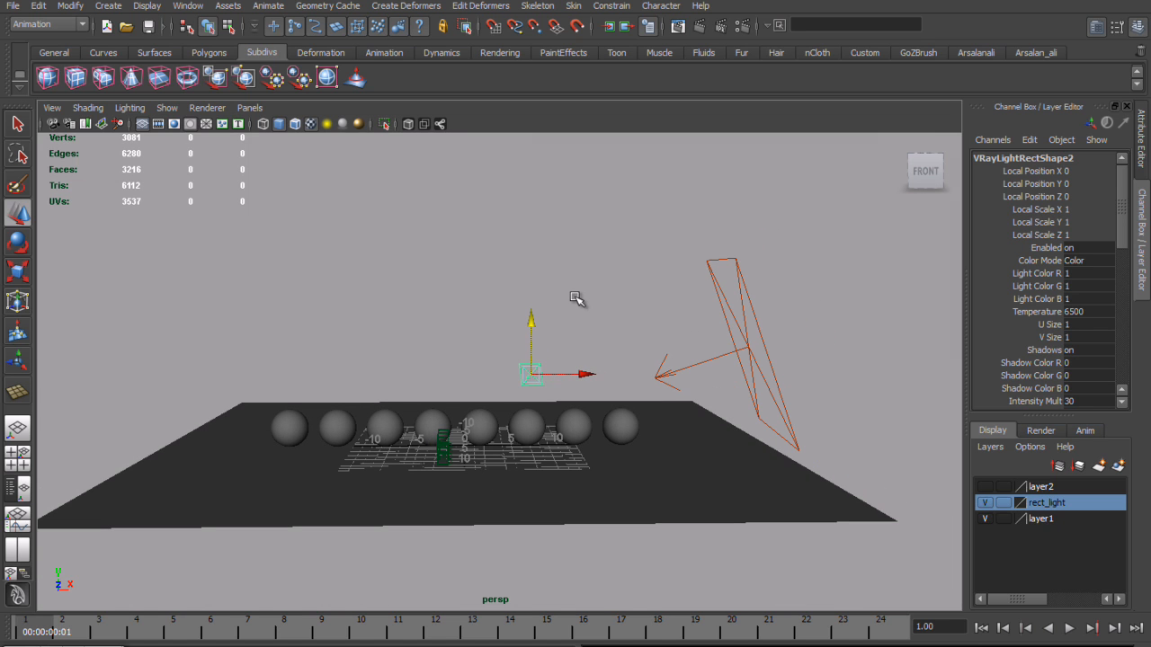
{"action": "left_click", "coordinate": [576, 298]}
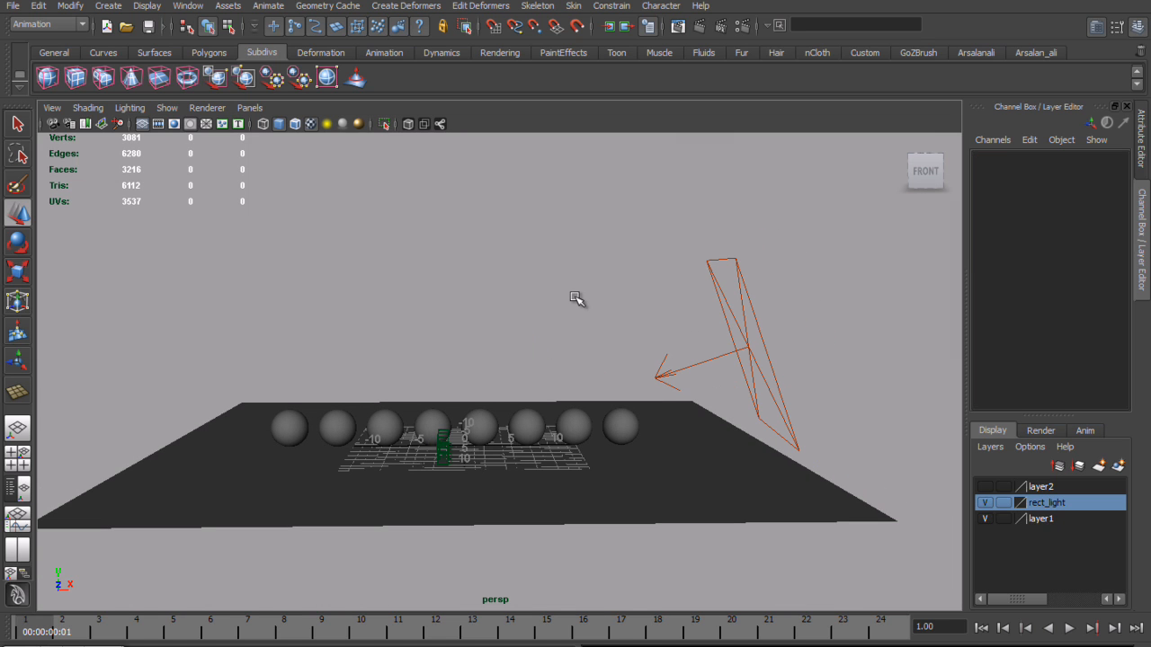
- View the spheres through the 640 x 480 render camera and return to the perspective view
{"action": "right_click_drag", "start_coordinate": [430, 298], "coordinate": [556, 335], "text": "alt"}
{"action": "middle_click_drag", "start_coordinate": [556, 335], "coordinate": [567, 329], "text": "alt"}
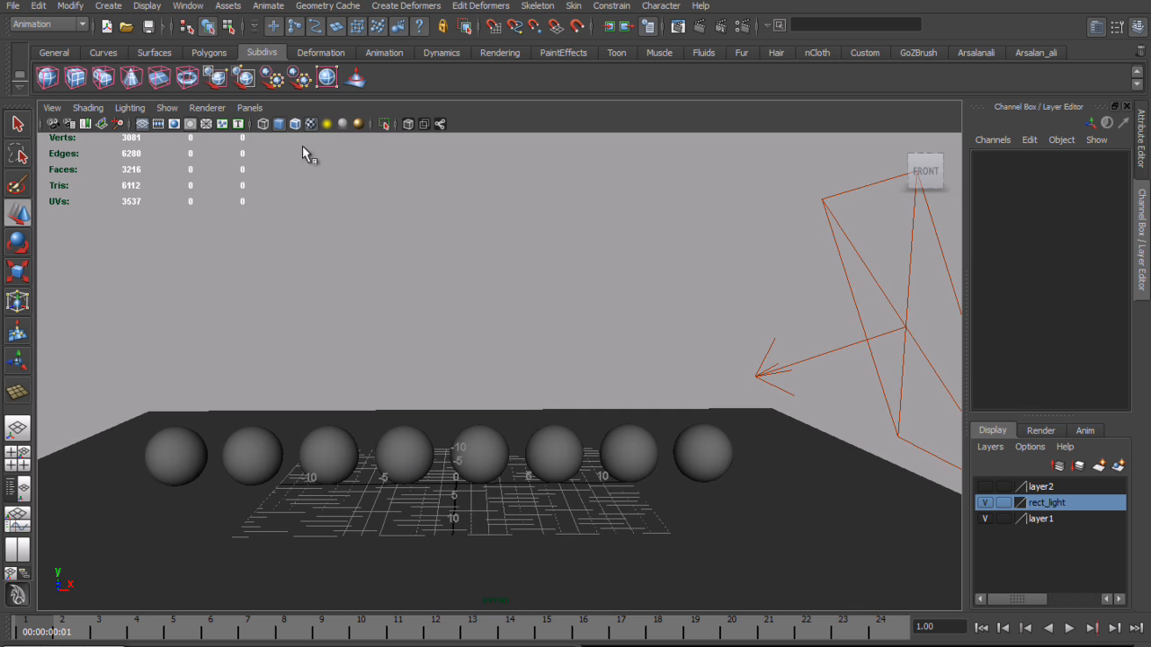
{"action": "left_click", "coordinate": [249, 107]}
{"action": "mouse_move", "coordinate": [380, 123]}
{"action": "left_click", "coordinate": [422, 124]}
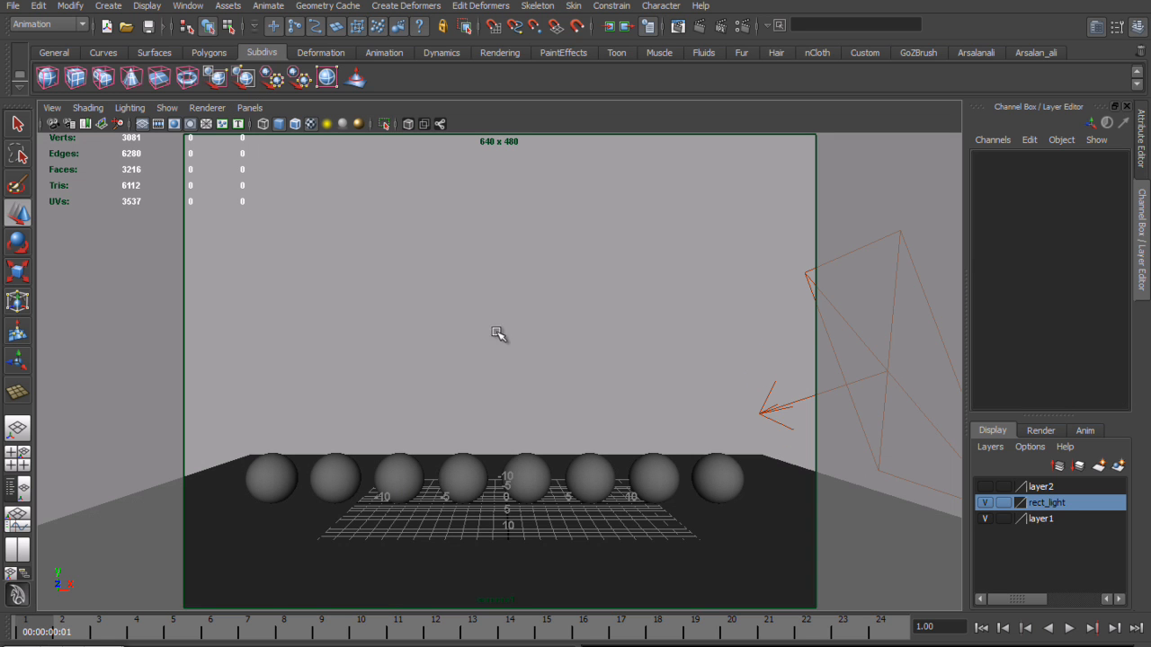
{"action": "key", "text": "space"}
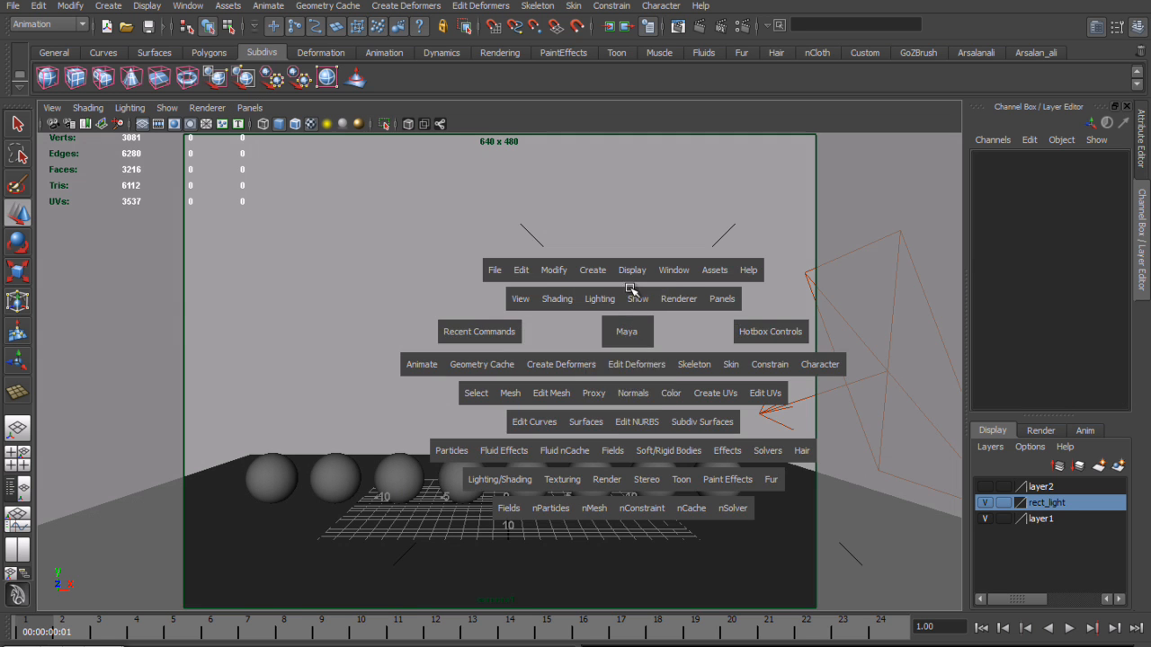
{"action": "left_click", "coordinate": [626, 296]}
{"action": "right_click_drag", "start_coordinate": [822, 319], "coordinate": [600, 317], "text": "alt"}
{"action": "right_click_drag", "start_coordinate": [714, 321], "coordinate": [893, 295], "text": "alt"}
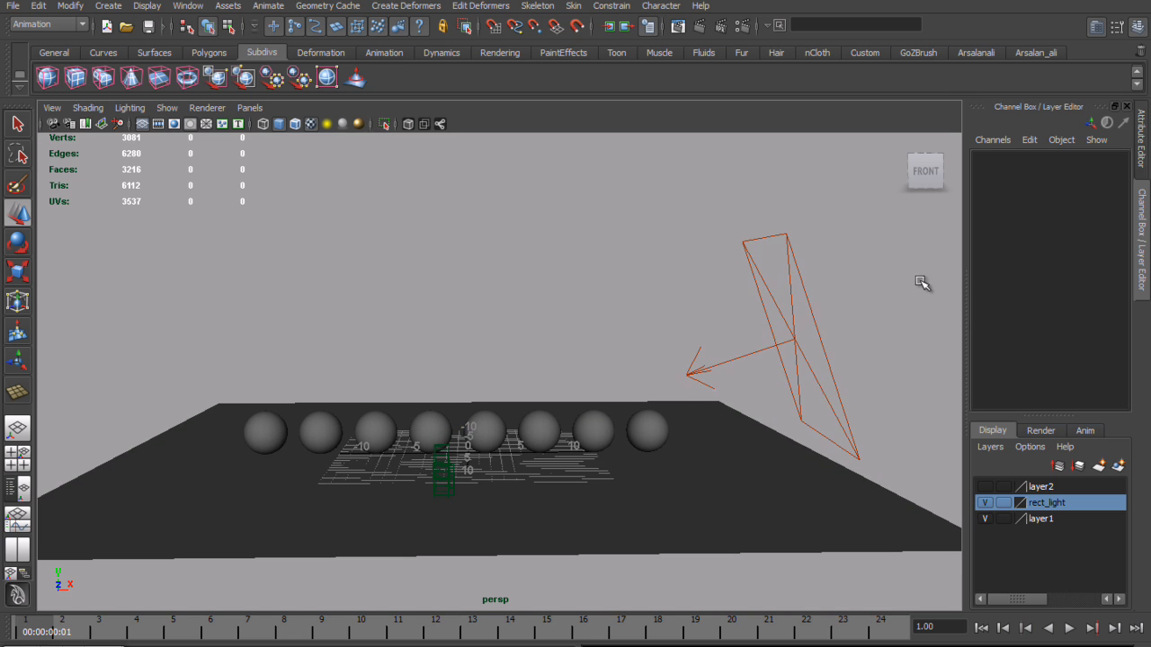
- Select the existing V-Ray rect light and display its basic and sampling parameters in an enlarged attribute area
{"action": "left_click_drag", "start_coordinate": [894, 296], "coordinate": [635, 298]}
{"action": "key", "text": "ctrl+a"}
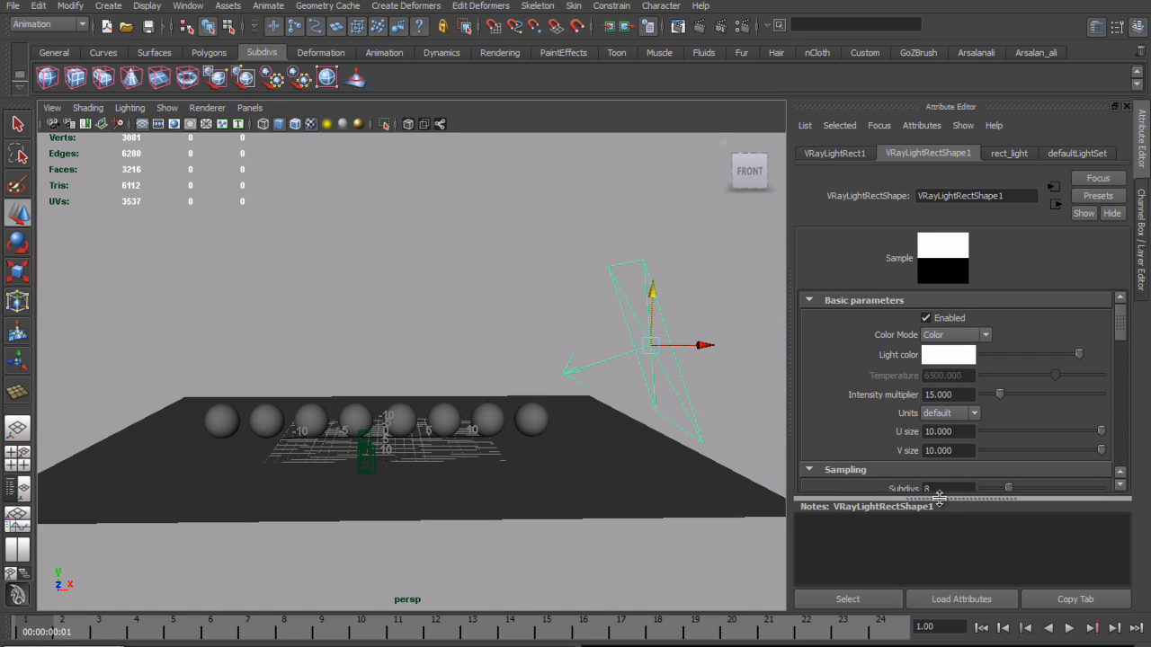
{"action": "left_click_drag", "start_coordinate": [938, 501], "coordinate": [934, 582]}
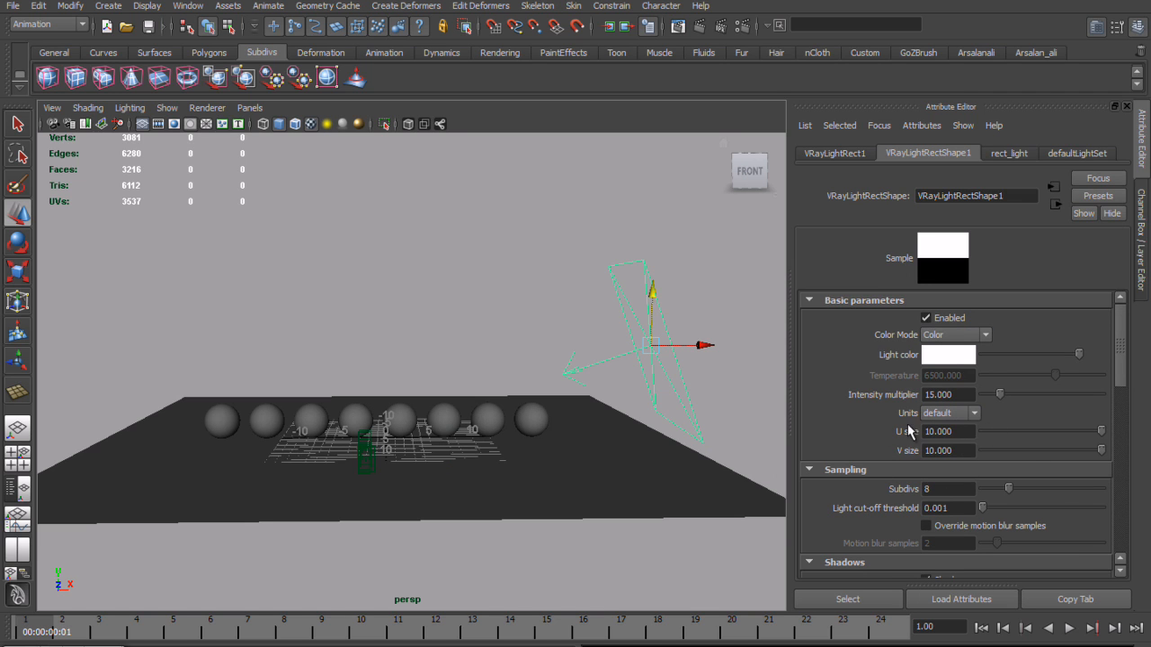
{"action": "right_click_drag", "start_coordinate": [468, 324], "coordinate": [521, 369], "text": "alt"}
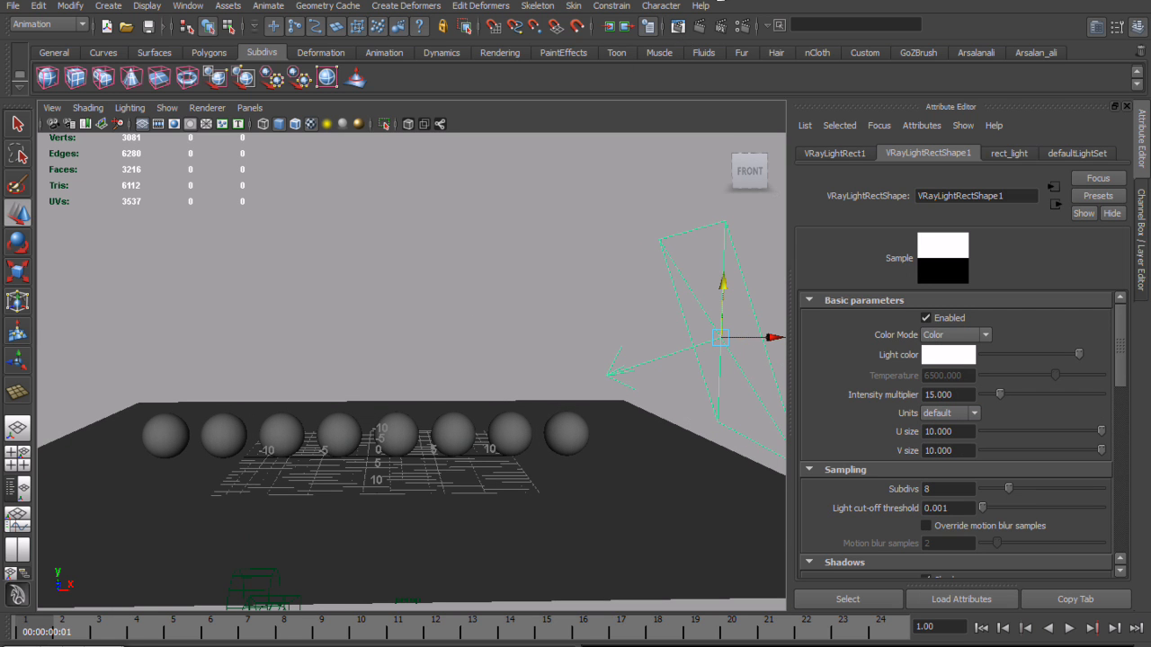
- Show the previous render in the V-Ray frame buffer at full extent and render the scene with the rect light
{"action": "left_click", "coordinate": [949, 63]}
{"action": "right_click", "coordinate": [359, 265]}
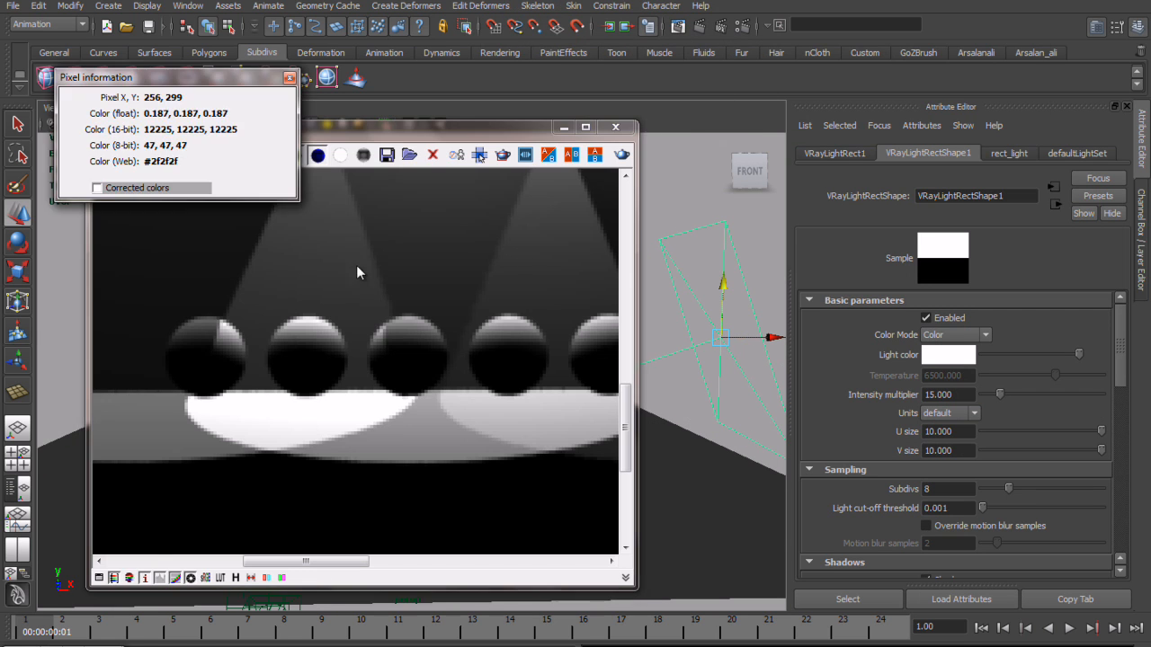
{"action": "scroll", "coordinate": [447, 270], "scroll_direction": "down", "scroll_amount": 2}
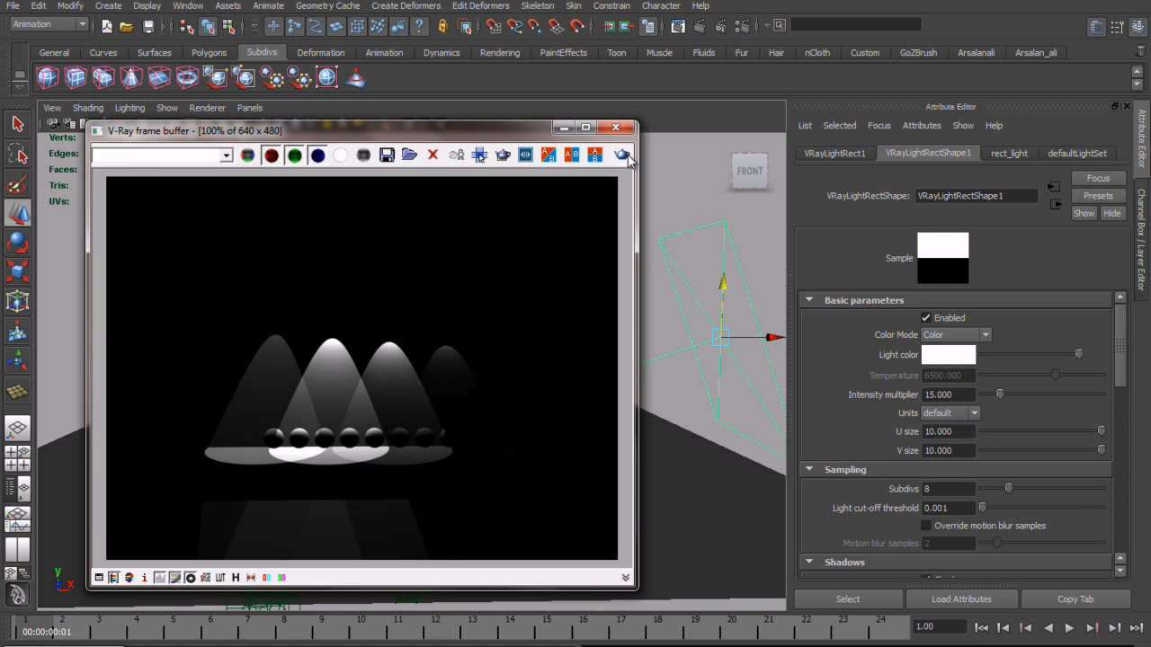
{"action": "left_click", "coordinate": [622, 154]}
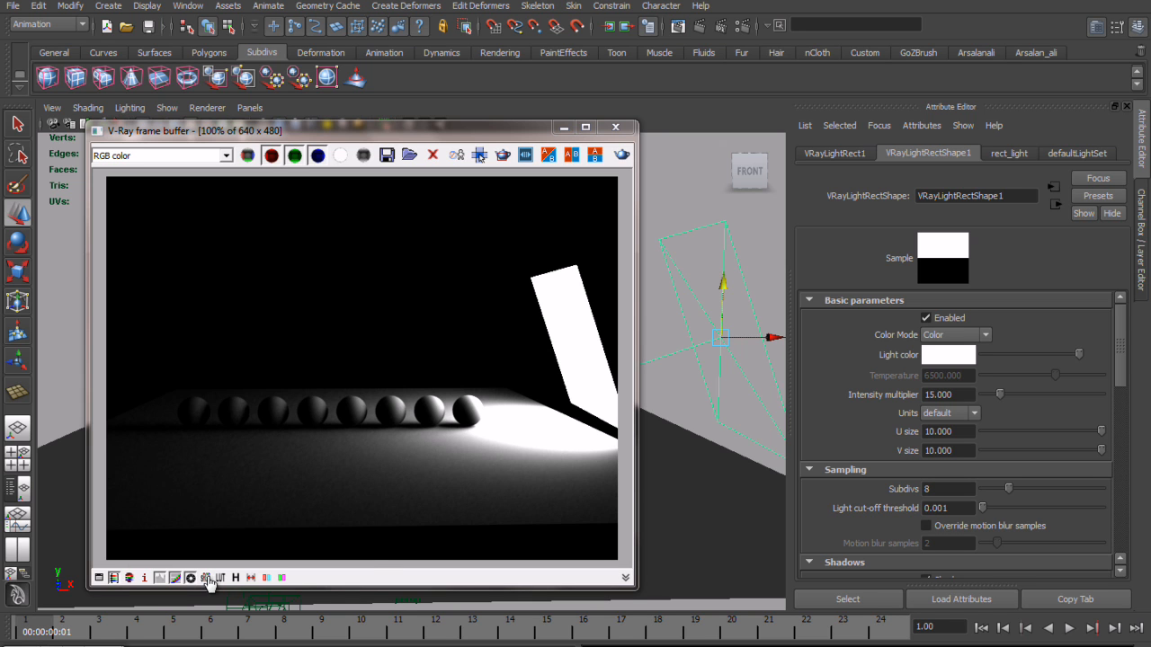
- Color-correct the rect light render by adjusting the exposure and setting the white level to 4.45, and close the color corrections
{"action": "left_click", "coordinate": [99, 578]}
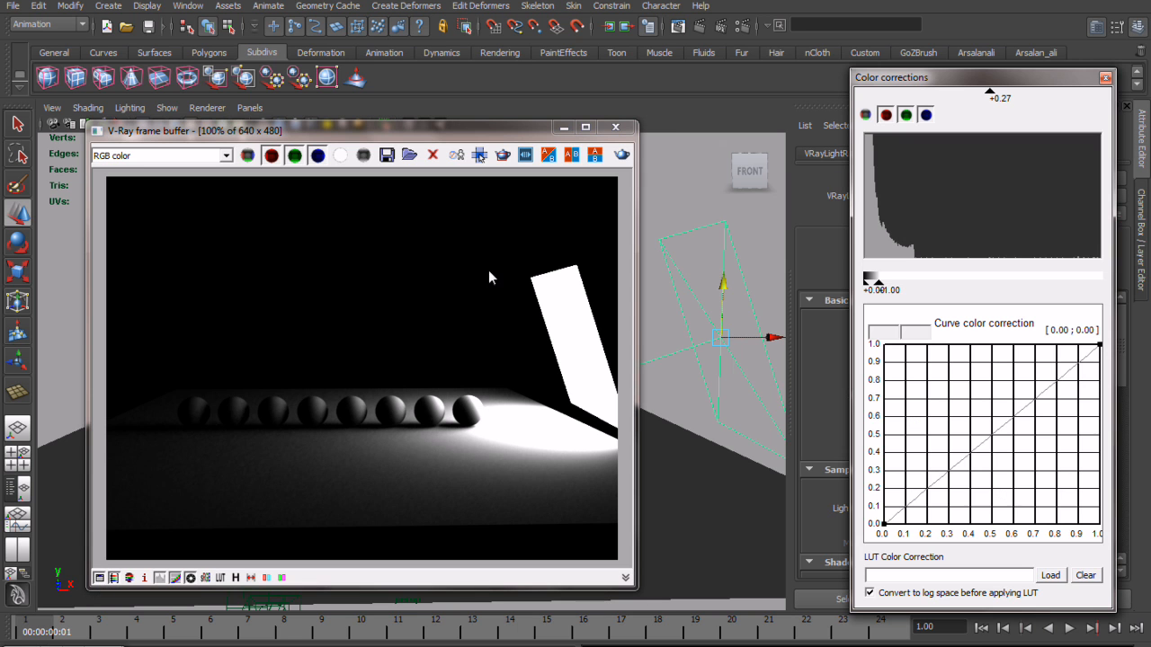
{"action": "left_click_drag", "start_coordinate": [1057, 79], "coordinate": [749, 88]}
{"action": "left_click_drag", "start_coordinate": [443, 132], "coordinate": [353, 103]}
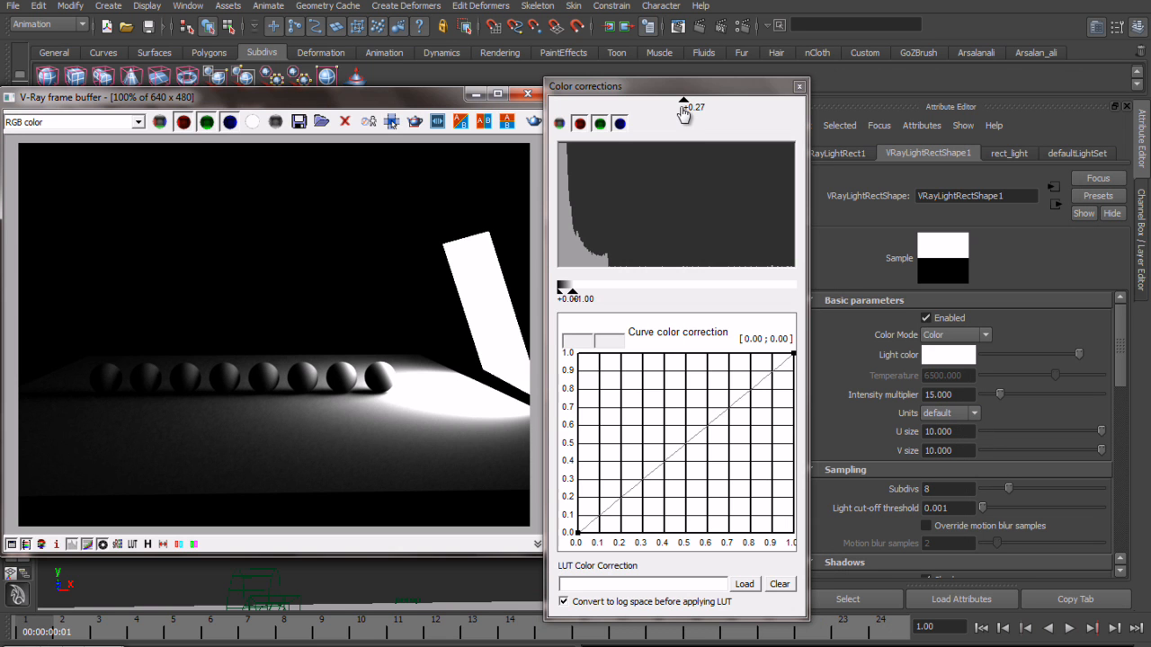
{"action": "mouse_move", "coordinate": [687, 106]}
{"action": "left_mouse_down"}
{"action": "mouse_move", "coordinate": [649, 106]}
{"action": "mouse_move", "coordinate": [734, 108]}
{"action": "mouse_move", "coordinate": [735, 128]}
{"action": "mouse_move", "coordinate": [673, 134]}
{"action": "mouse_move", "coordinate": [724, 141]}
{"action": "mouse_move", "coordinate": [690, 153]}
{"action": "left_mouse_up"}
{"action": "mouse_move", "coordinate": [574, 300]}
{"action": "left_mouse_down"}
{"action": "mouse_move", "coordinate": [644, 301]}
{"action": "mouse_move", "coordinate": [612, 320]}
{"action": "mouse_move", "coordinate": [626, 321]}
{"action": "mouse_move", "coordinate": [596, 326]}
{"action": "mouse_move", "coordinate": [657, 330]}
{"action": "mouse_move", "coordinate": [630, 329]}
{"action": "left_mouse_up"}
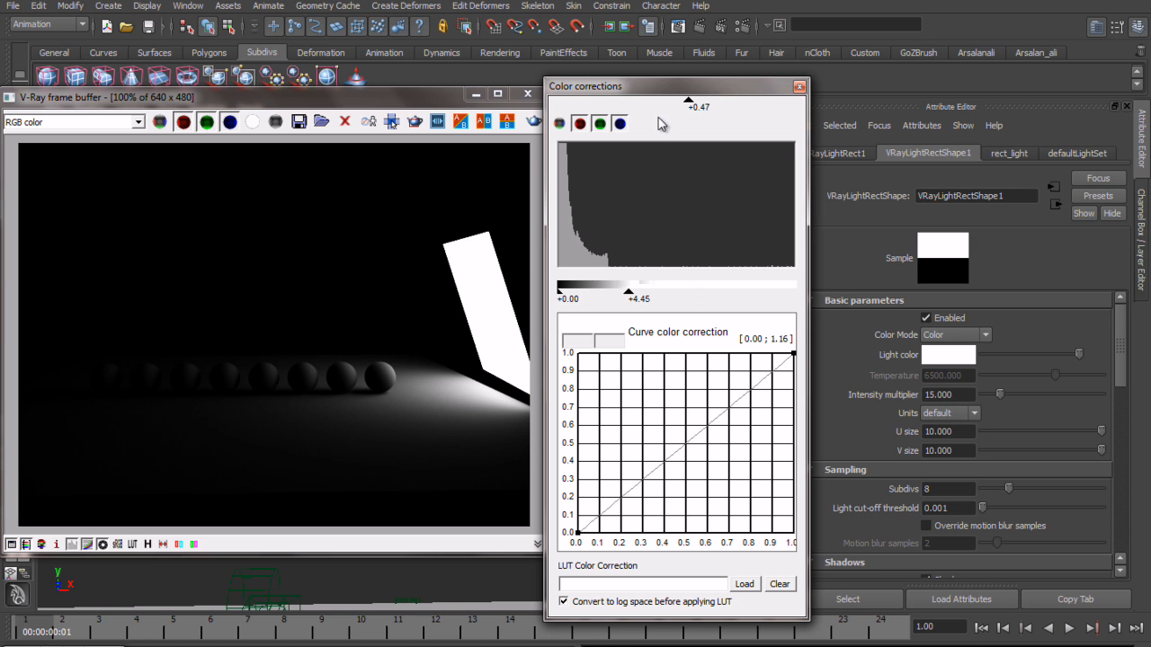
{"action": "mouse_move", "coordinate": [688, 104]}
{"action": "left_mouse_down"}
{"action": "mouse_move", "coordinate": [669, 108]}
{"action": "mouse_move", "coordinate": [690, 125]}
{"action": "mouse_move", "coordinate": [679, 126]}
{"action": "mouse_move", "coordinate": [665, 170]}
{"action": "mouse_move", "coordinate": [696, 179]}
{"action": "left_mouse_up"}
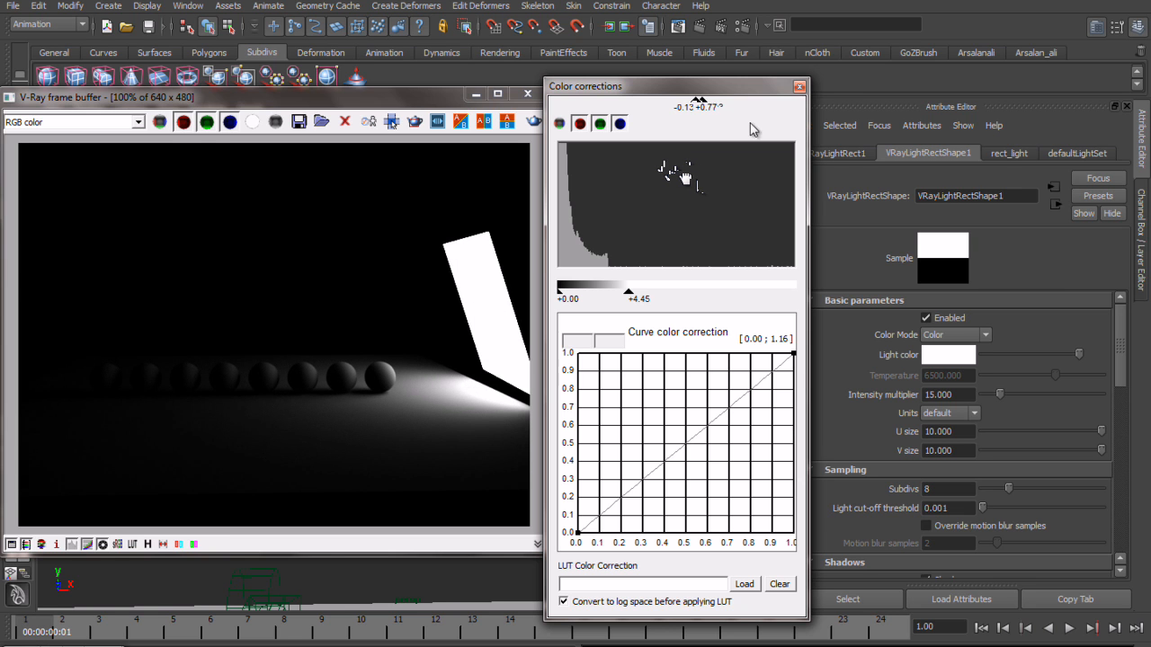
{"action": "left_click", "coordinate": [799, 87]}
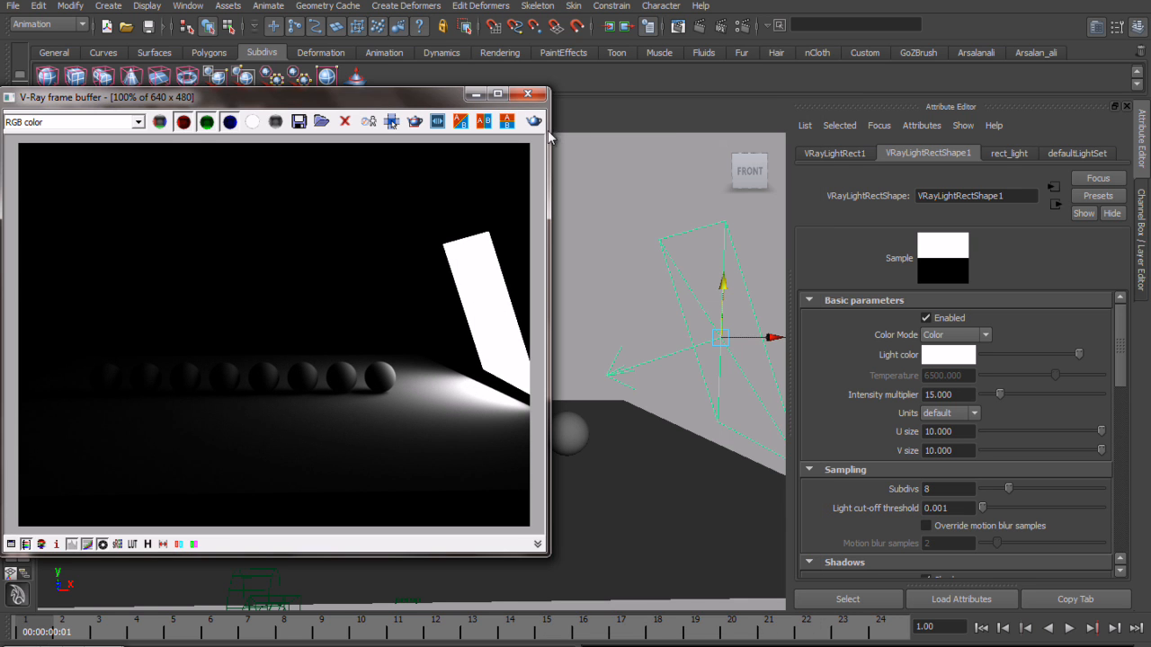
- Close the frame buffer, select the tilted rect light beside the spheres and delete it
{"action": "left_click", "coordinate": [528, 93]}
{"action": "left_click", "coordinate": [589, 211]}
{"action": "left_click_drag", "start_coordinate": [642, 223], "coordinate": [721, 329]}
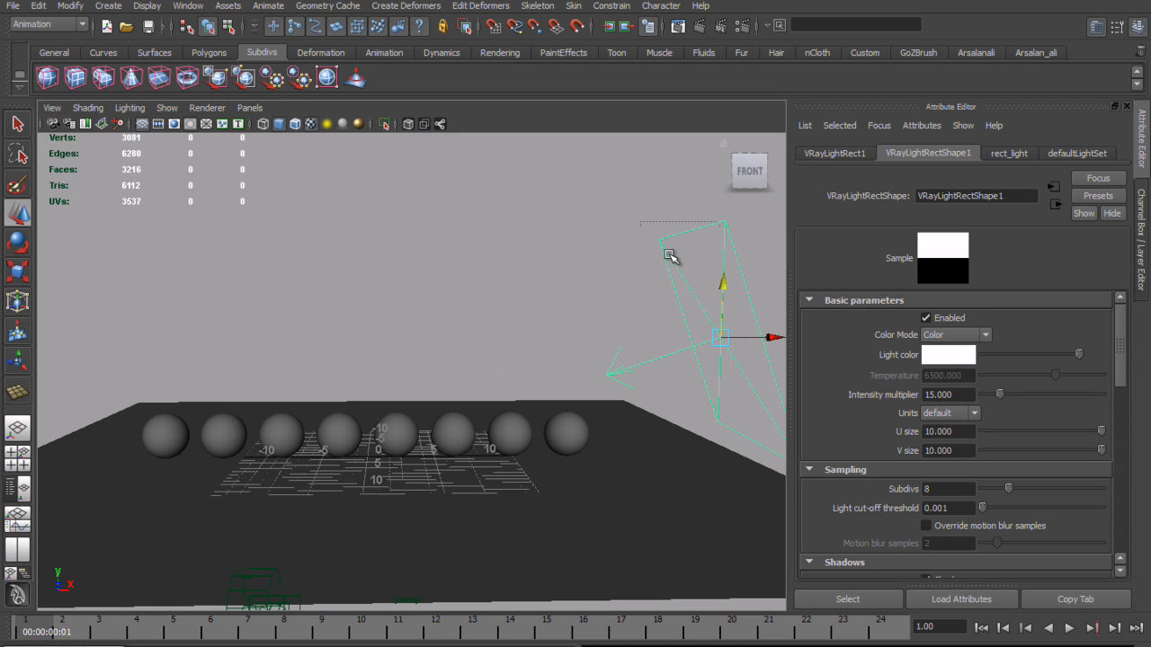
{"action": "key", "text": "Delete"}
- Create a new V-Ray rect light and look through it to aim it down at the row of spheres
{"action": "left_click", "coordinate": [108, 5]}
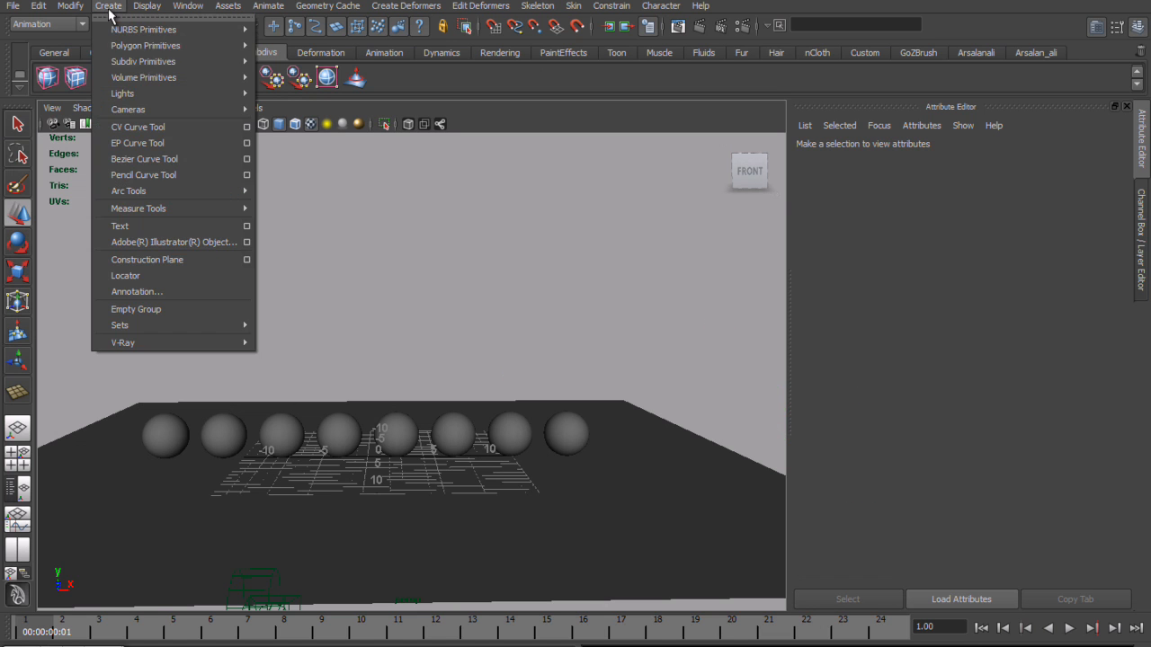
{"action": "mouse_move", "coordinate": [157, 95]}
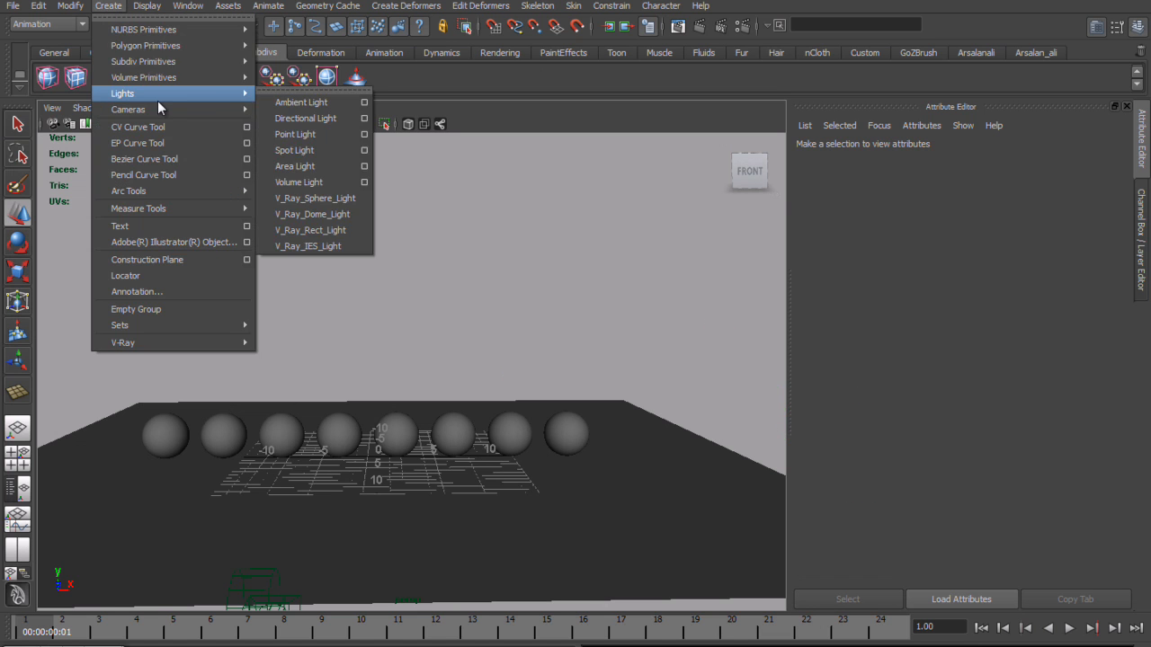
{"action": "left_click", "coordinate": [338, 230]}
{"action": "left_click", "coordinate": [249, 108]}
{"action": "left_click", "coordinate": [312, 177]}
{"action": "right_click_drag", "start_coordinate": [504, 234], "coordinate": [364, 238], "text": "alt"}
{"action": "left_click_drag", "start_coordinate": [364, 238], "coordinate": [441, 235], "text": "alt"}
- Return to the perspective view and select the new rect light above the spheres
{"action": "key", "text": "space"}
{"action": "right_click_drag", "start_coordinate": [539, 266], "coordinate": [462, 293], "text": "alt"}
{"action": "left_click_drag", "start_coordinate": [462, 293], "coordinate": [484, 304], "text": "alt"}
{"action": "left_click_drag", "start_coordinate": [434, 210], "coordinate": [565, 338]}
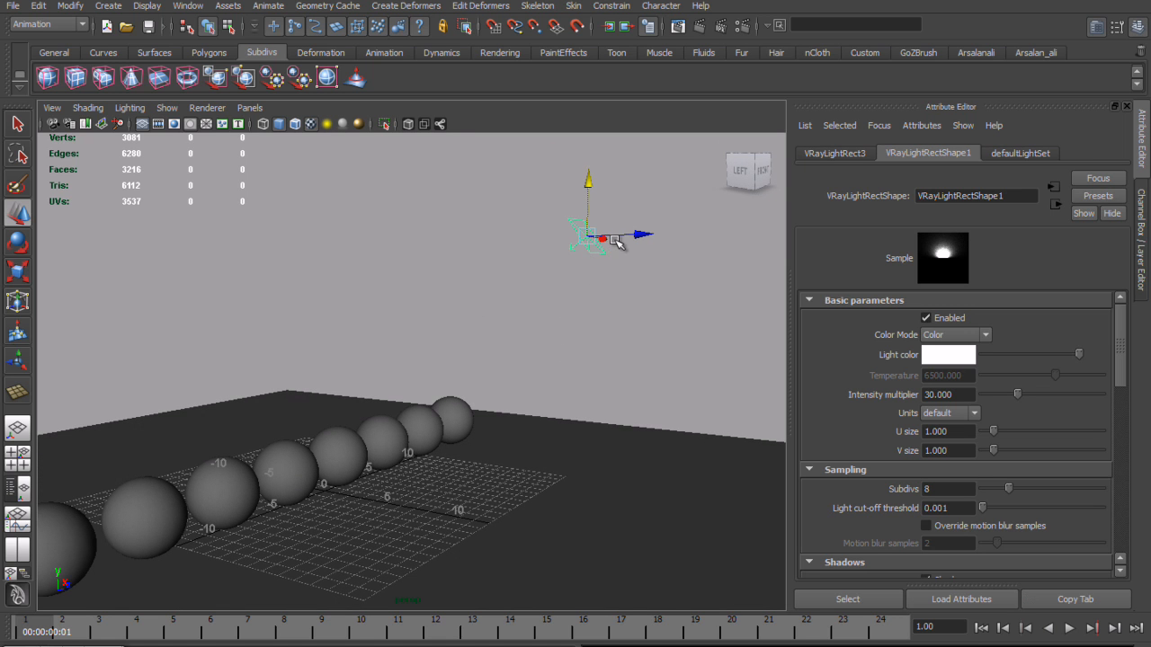
- Enlarge the new rect light by setting both its U size and V size to 10
{"action": "key", "text": "r"}
{"action": "left_click_drag", "start_coordinate": [588, 237], "coordinate": [528, 203]}
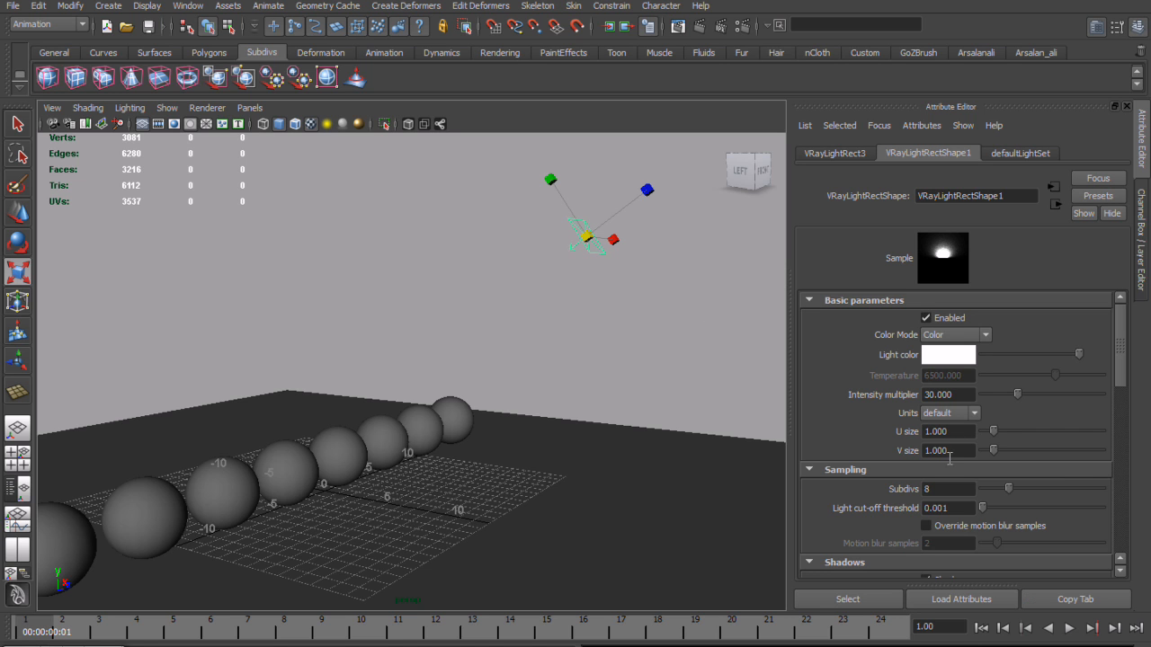
{"action": "left_click_drag", "start_coordinate": [993, 430], "coordinate": [1112, 454]}
{"action": "left_click_drag", "start_coordinate": [1017, 450], "coordinate": [1107, 454]}
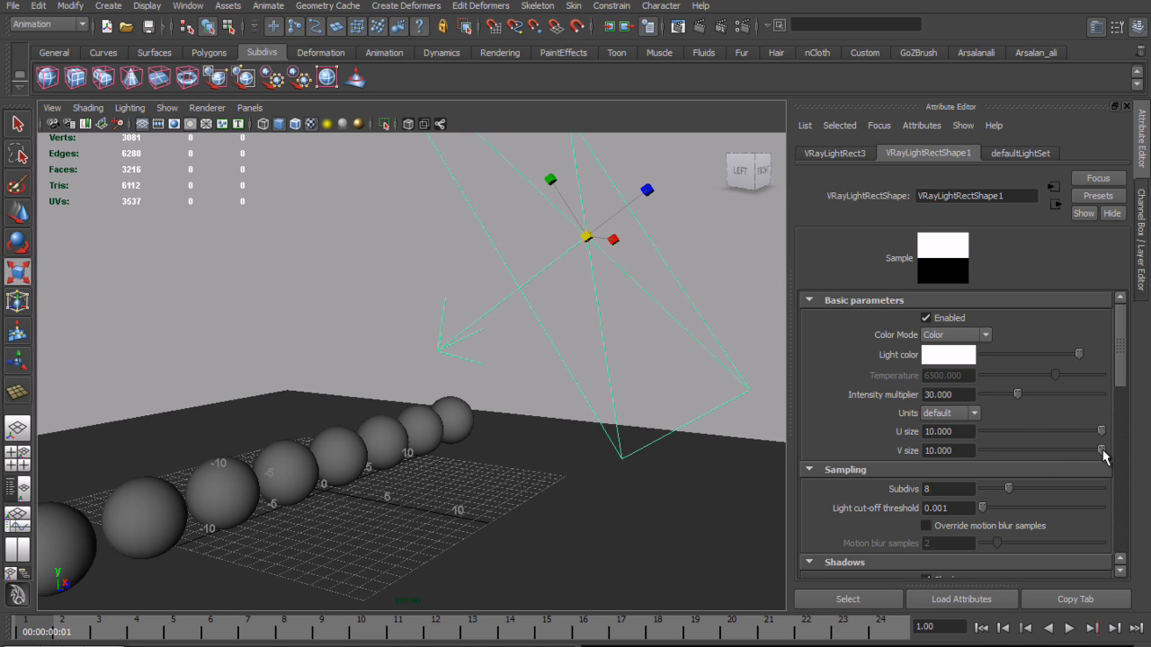
{"action": "left_click_drag", "start_coordinate": [519, 278], "coordinate": [512, 311], "text": "alt"}
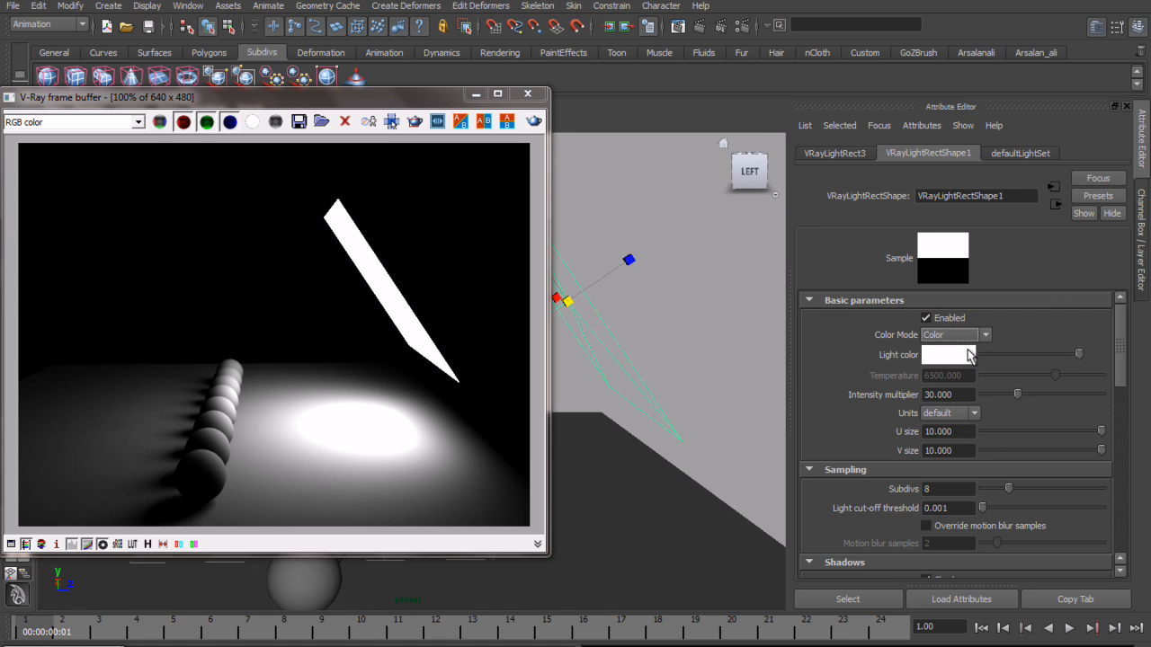
- Switch the rect light's color mode to Temperature at 7765.101 and reduce its U size to 2.685 and V size to 2.752
{"action": "left_click", "coordinate": [969, 355]}
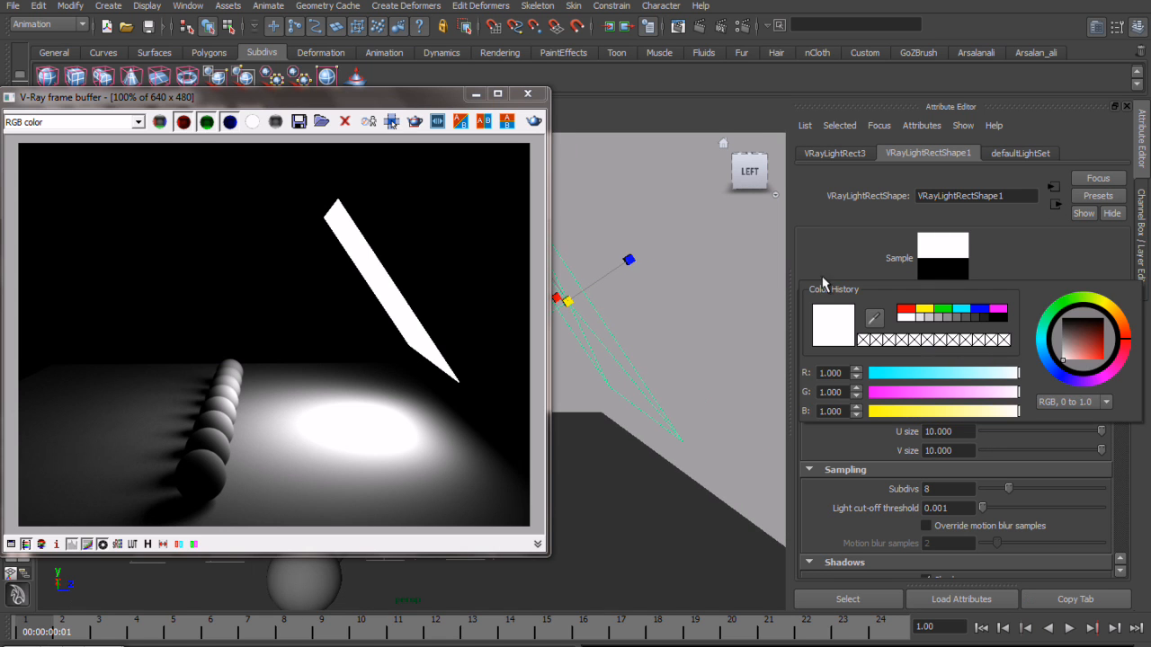
{"action": "left_click", "coordinate": [985, 335]}
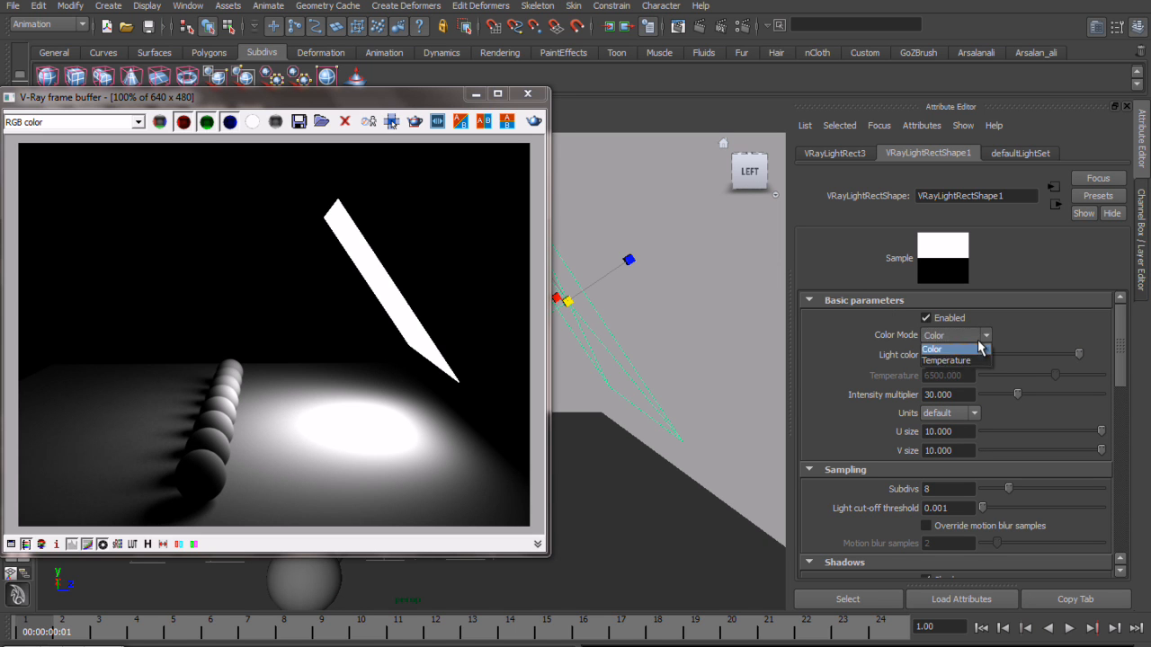
{"action": "left_click", "coordinate": [969, 364]}
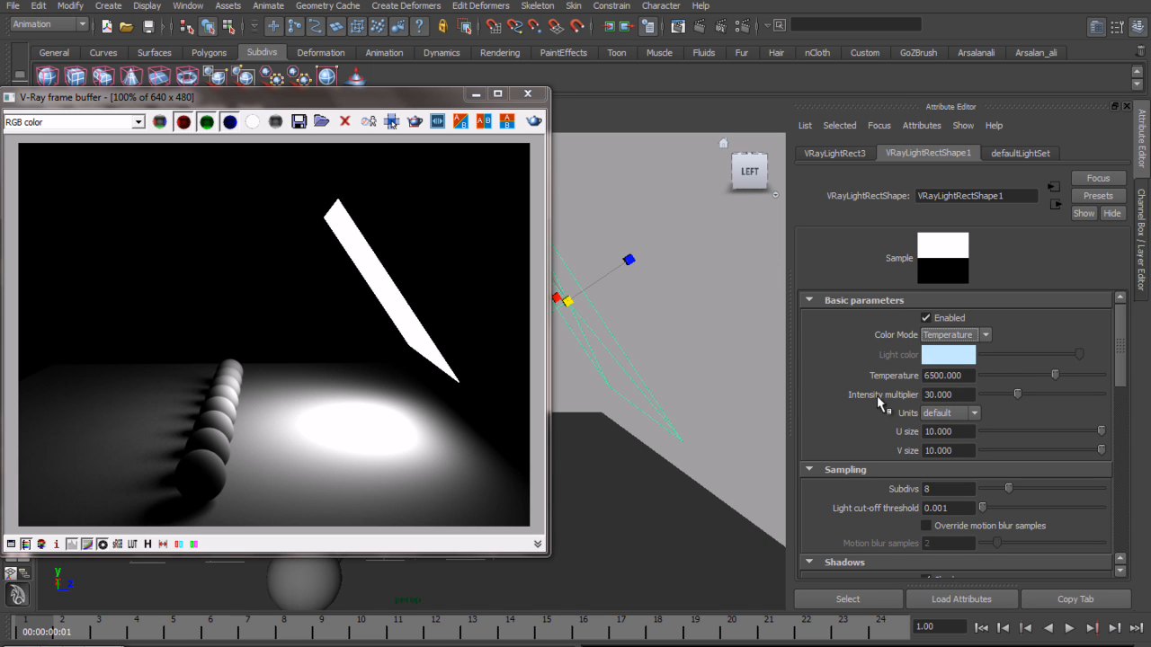
{"action": "mouse_move", "coordinate": [1054, 380]}
{"action": "left_mouse_down"}
{"action": "mouse_move", "coordinate": [1098, 380]}
{"action": "mouse_move", "coordinate": [1066, 393]}
{"action": "mouse_move", "coordinate": [979, 393]}
{"action": "mouse_move", "coordinate": [1068, 398]}
{"action": "mouse_move", "coordinate": [1037, 393]}
{"action": "mouse_move", "coordinate": [1074, 382]}
{"action": "left_mouse_up"}
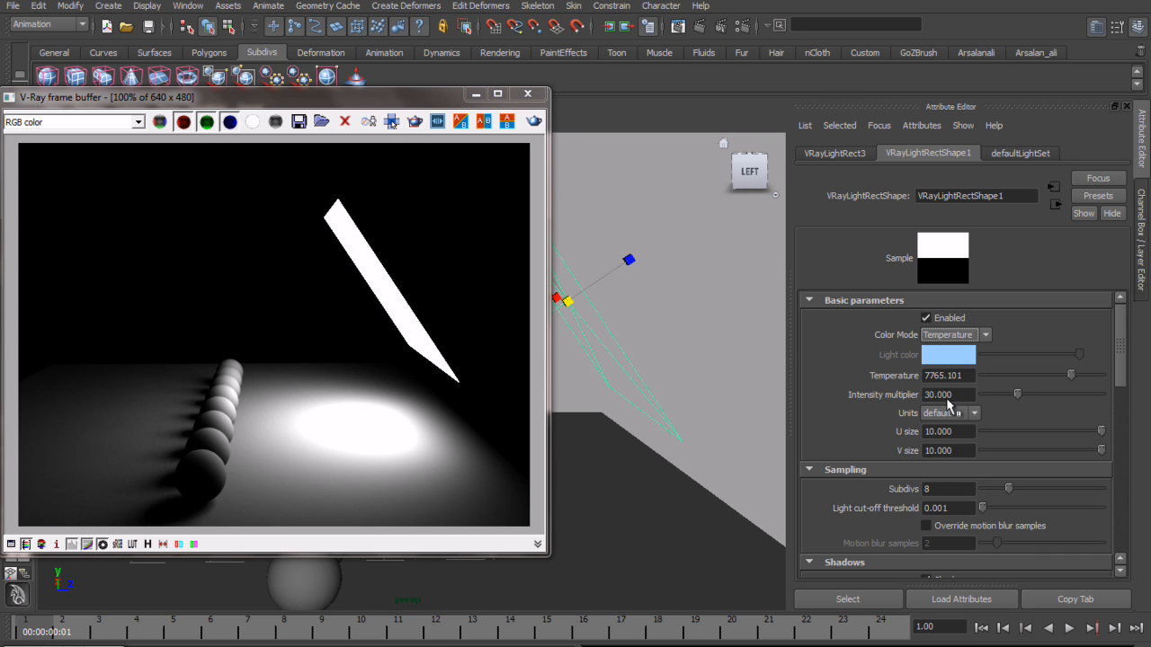
{"action": "left_click_drag", "start_coordinate": [437, 97], "coordinate": [368, 54]}
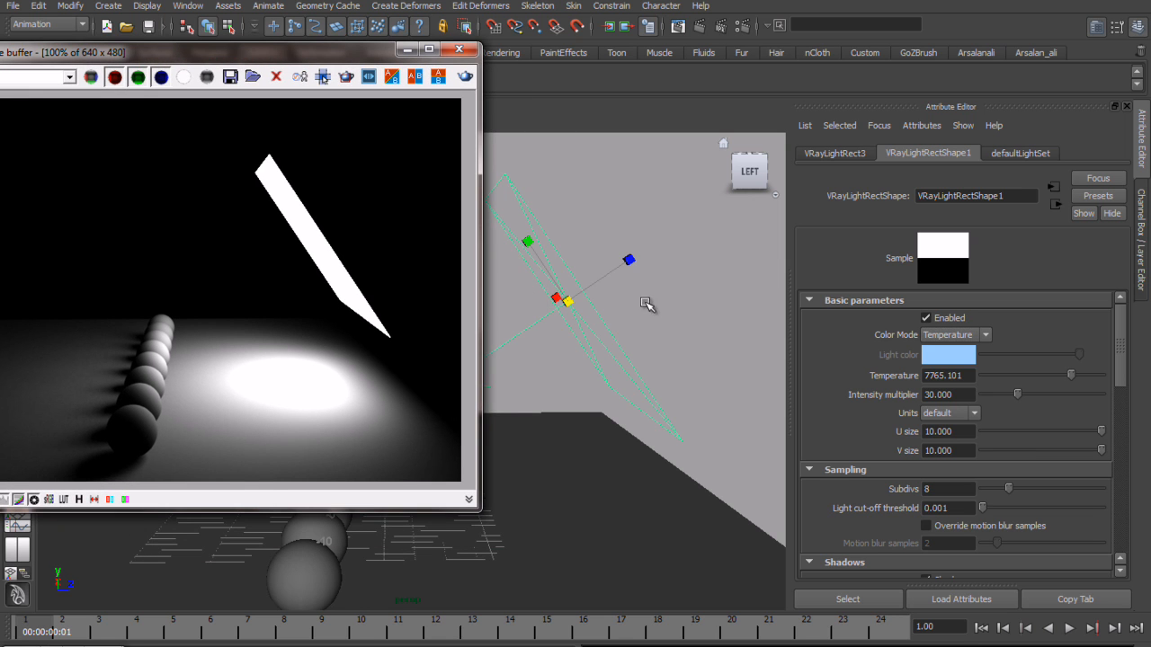
{"action": "left_click_drag", "start_coordinate": [1101, 430], "coordinate": [1015, 460]}
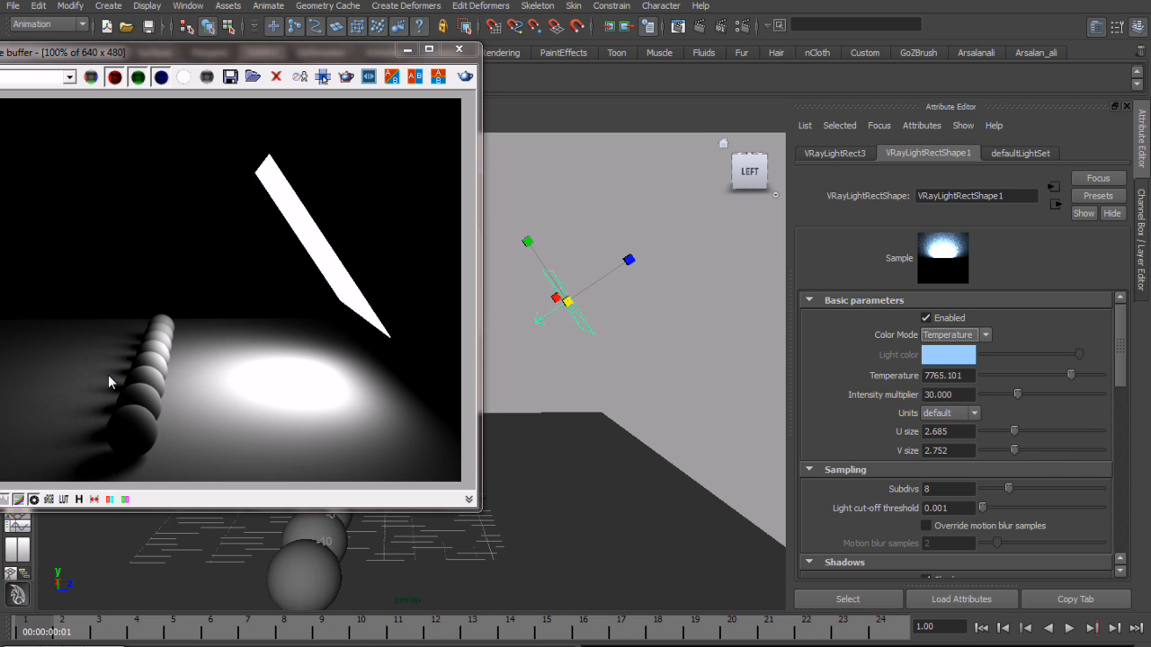
- Save the large-light render to the VFB render history and render the scene again with the smaller rect light
{"action": "left_click_drag", "start_coordinate": [321, 52], "coordinate": [502, 16]}
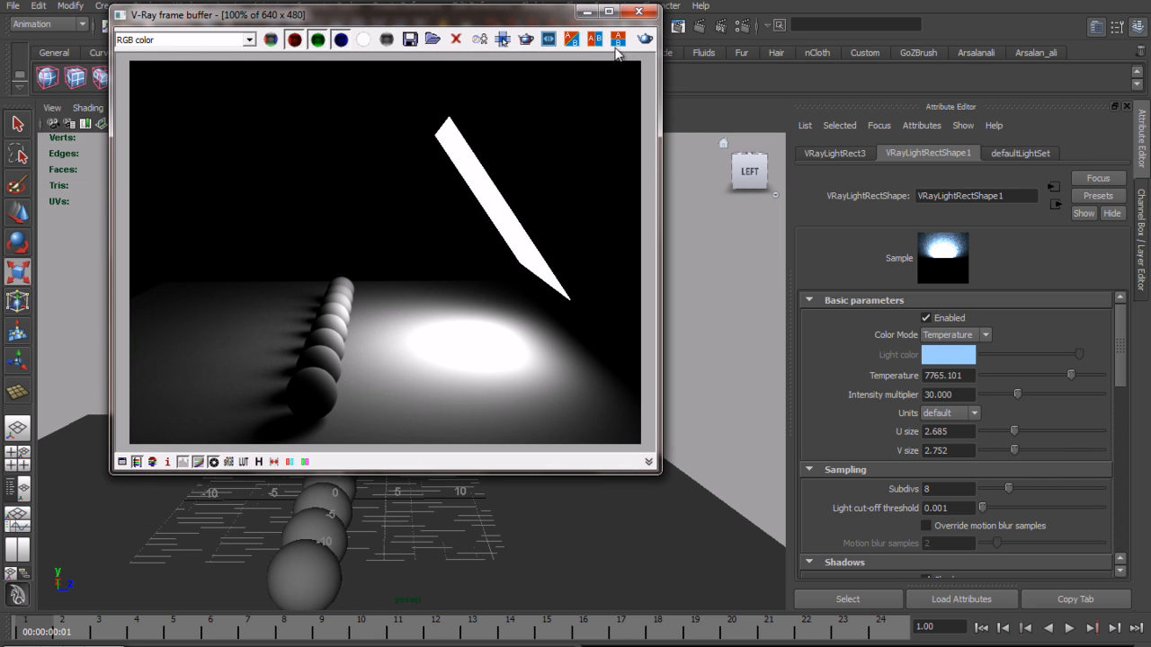
{"action": "left_click", "coordinate": [258, 462]}
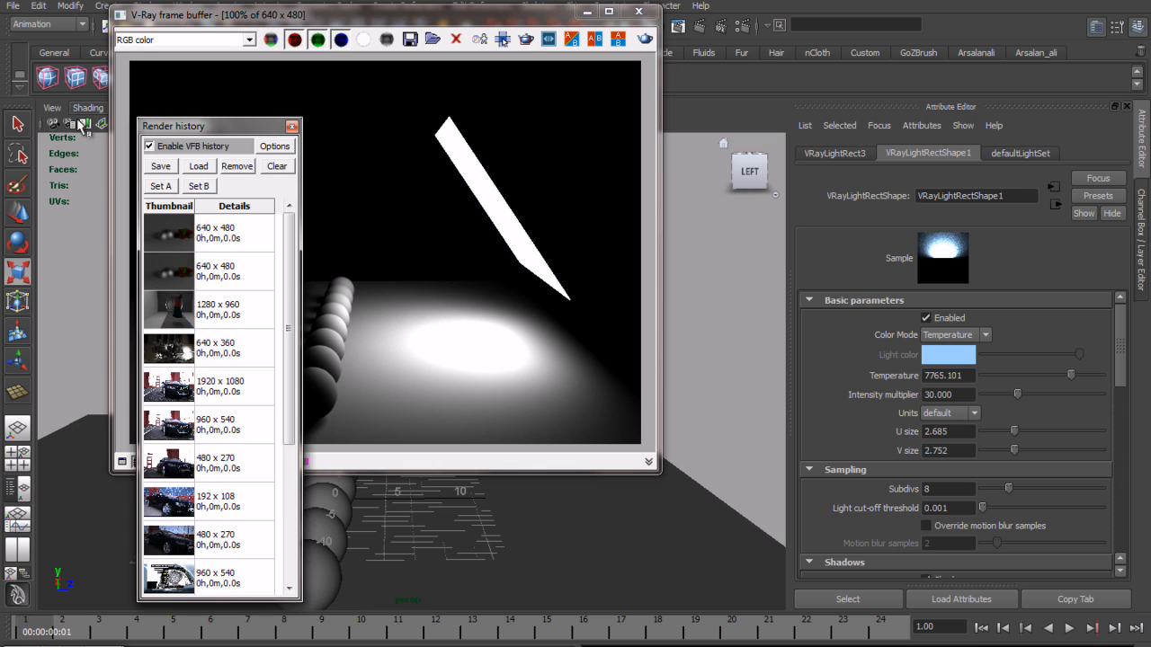
{"action": "left_click", "coordinate": [160, 167]}
{"action": "left_click_drag", "start_coordinate": [228, 129], "coordinate": [778, 85]}
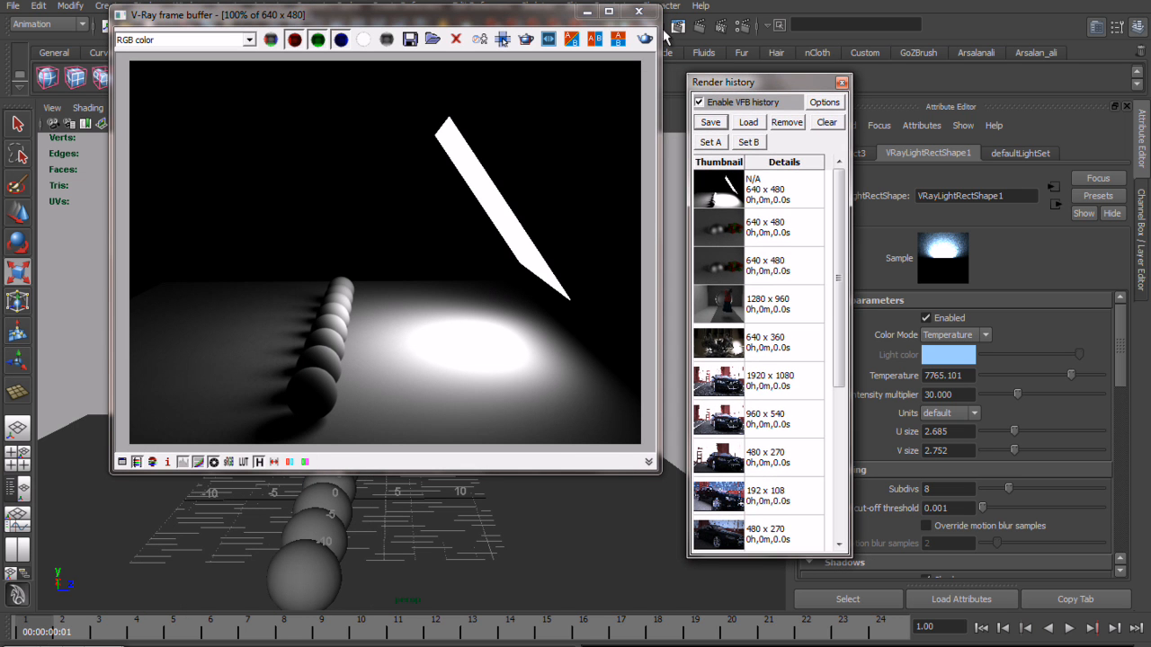
{"action": "left_click", "coordinate": [645, 39]}
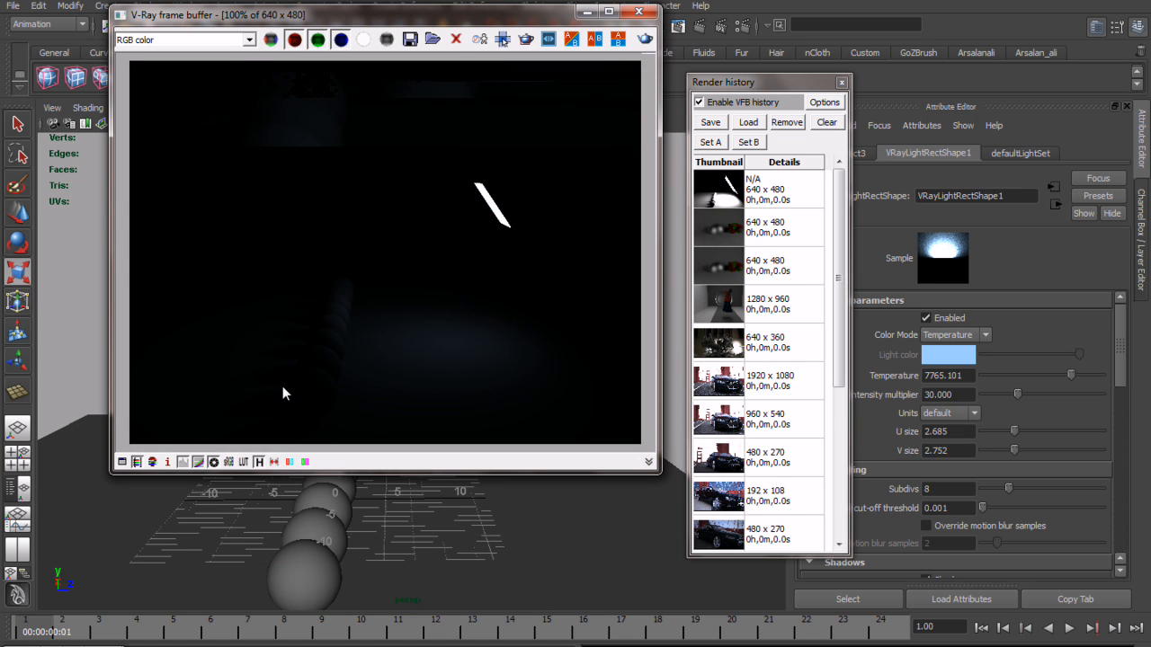
- Switch the rect light's color mode back to Color, set its light color to white and re-render the scene
{"action": "left_click", "coordinate": [953, 334]}
{"action": "left_click", "coordinate": [948, 350]}
{"action": "left_click", "coordinate": [649, 43]}
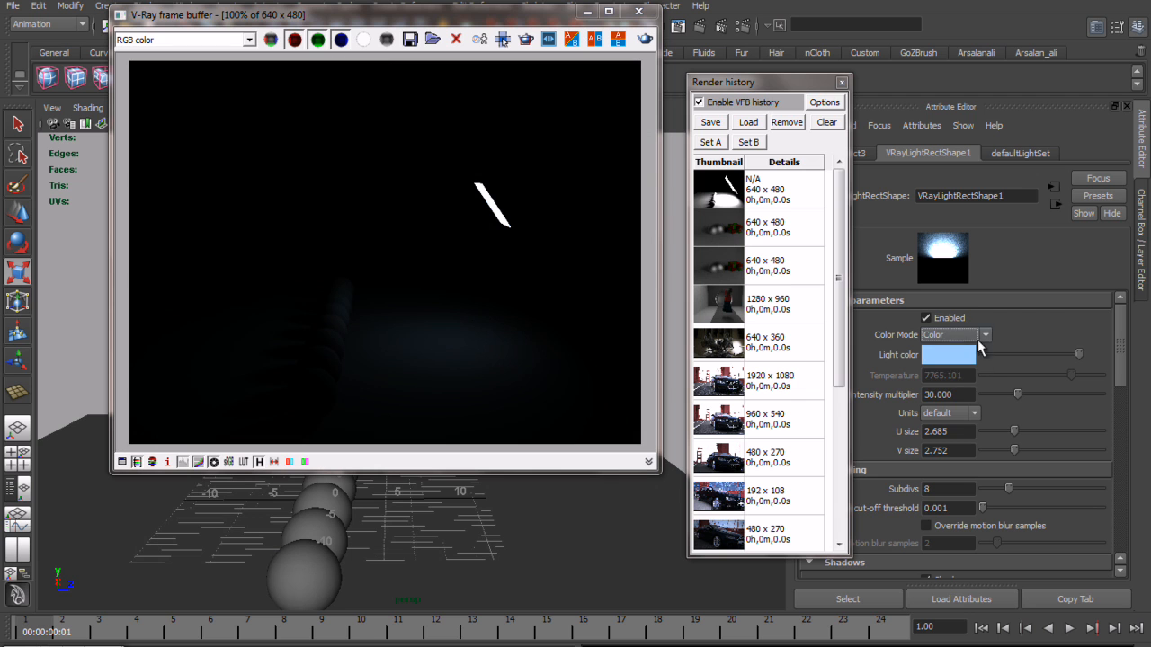
{"action": "left_click", "coordinate": [966, 355]}
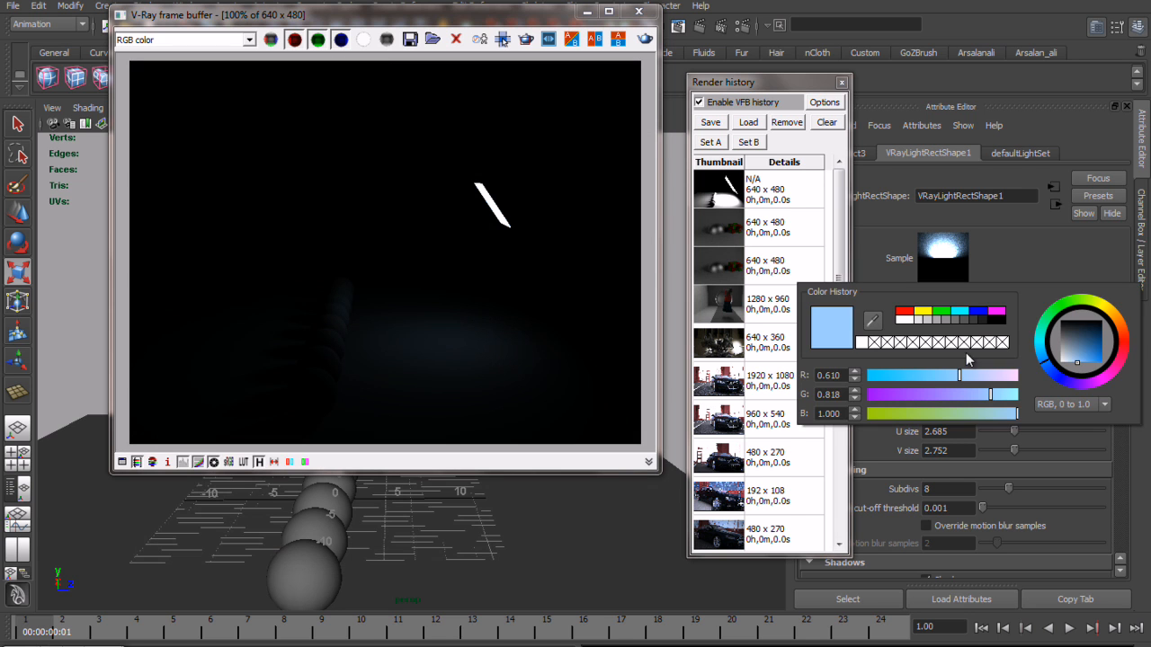
{"action": "left_click", "coordinate": [862, 341]}
{"action": "left_click", "coordinate": [648, 40]}
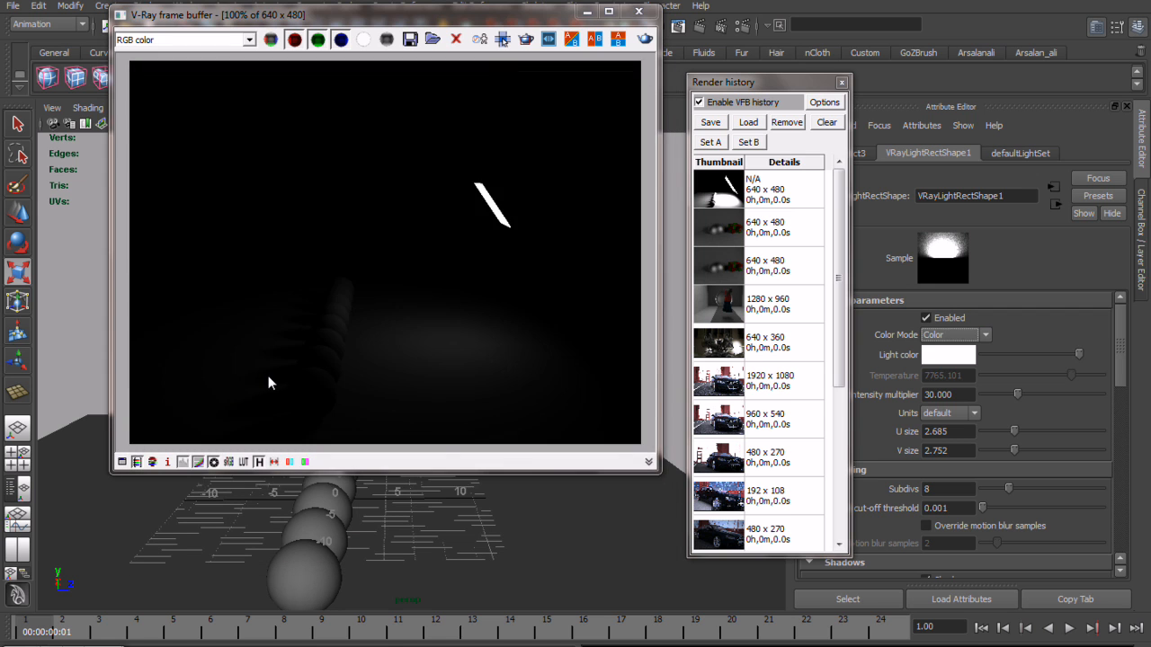
- Inspect the dim render around the spheres, raise the rect light's intensity multiplier to 100 and re-render the scene
{"action": "scroll", "coordinate": [267, 378], "scroll_direction": "up", "scroll_amount": 2}
{"action": "scroll", "coordinate": [440, 318], "scroll_direction": "down", "scroll_amount": 3}
{"action": "scroll", "coordinate": [302, 391], "scroll_direction": "up", "scroll_amount": 1}
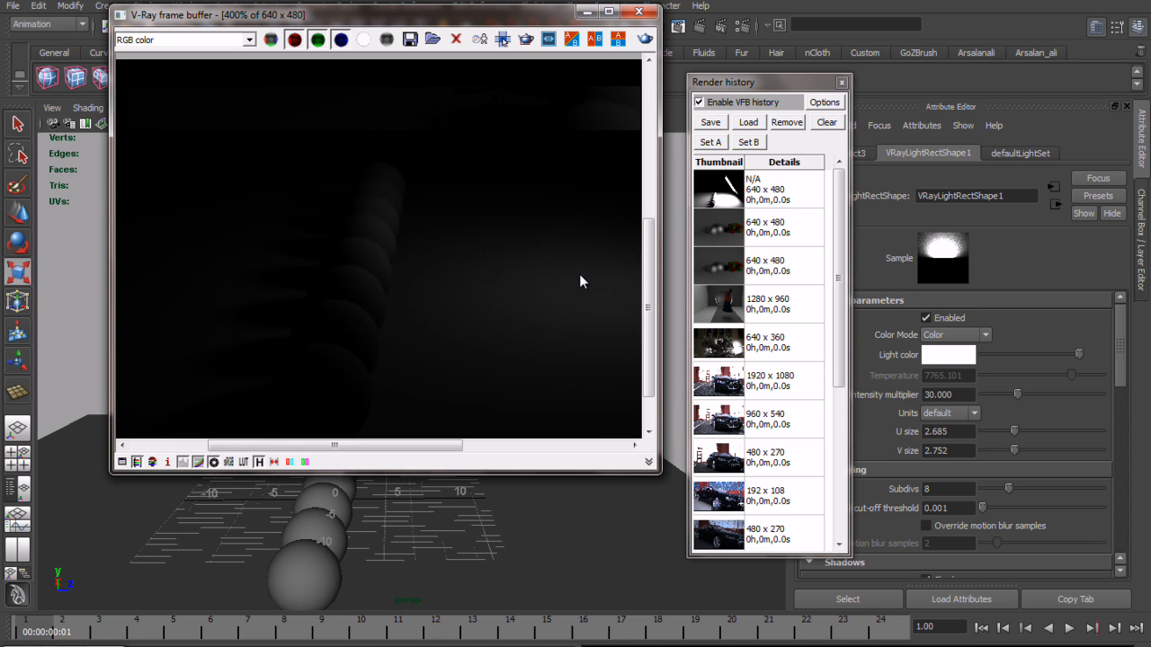
{"action": "scroll", "coordinate": [580, 281], "scroll_direction": "down", "scroll_amount": 1}
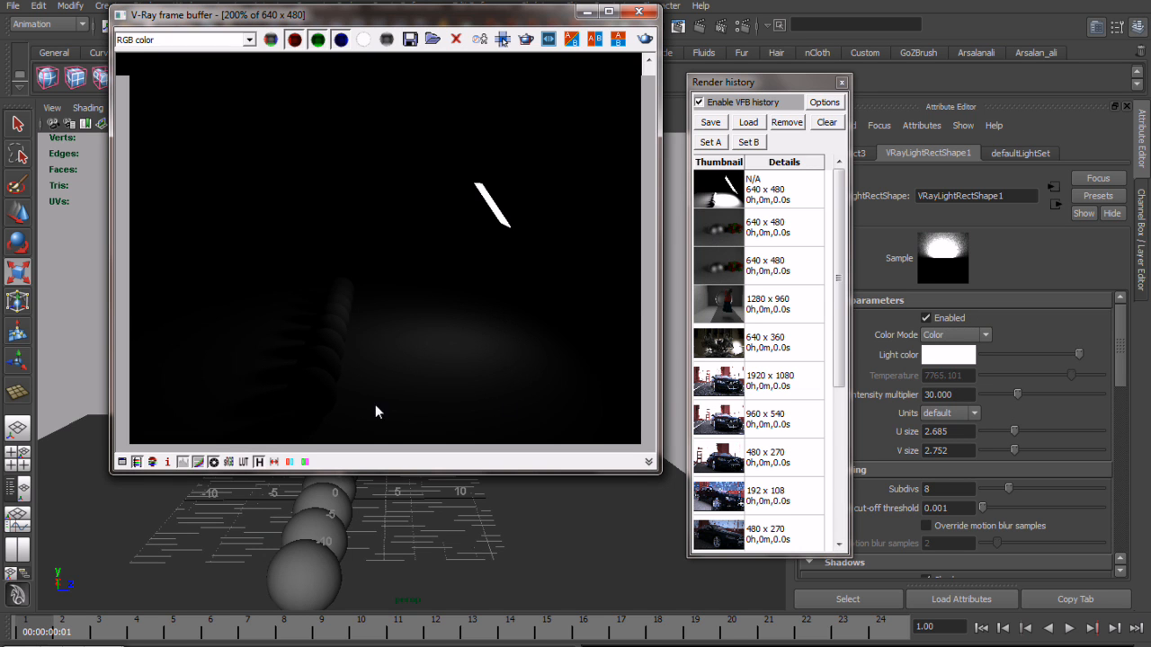
{"action": "scroll", "coordinate": [380, 360], "scroll_direction": "down", "scroll_amount": 1}
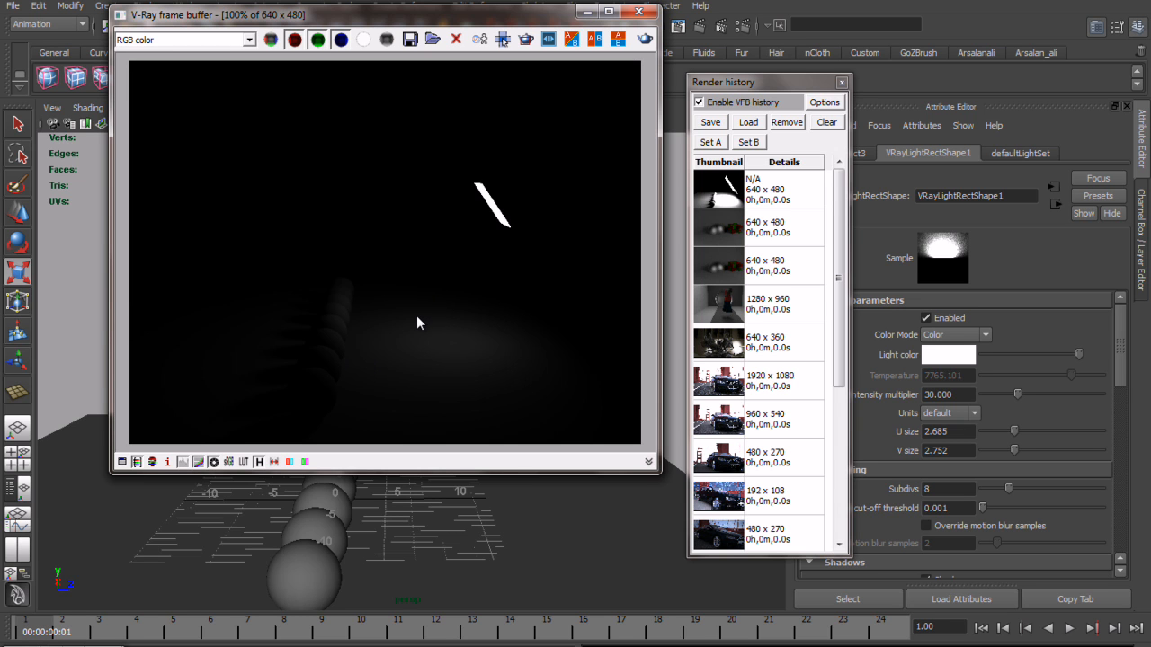
{"action": "left_click_drag", "start_coordinate": [548, 16], "coordinate": [471, 16]}
{"action": "left_click_drag", "start_coordinate": [1017, 395], "coordinate": [1102, 400]}
{"action": "left_click", "coordinate": [567, 41]}
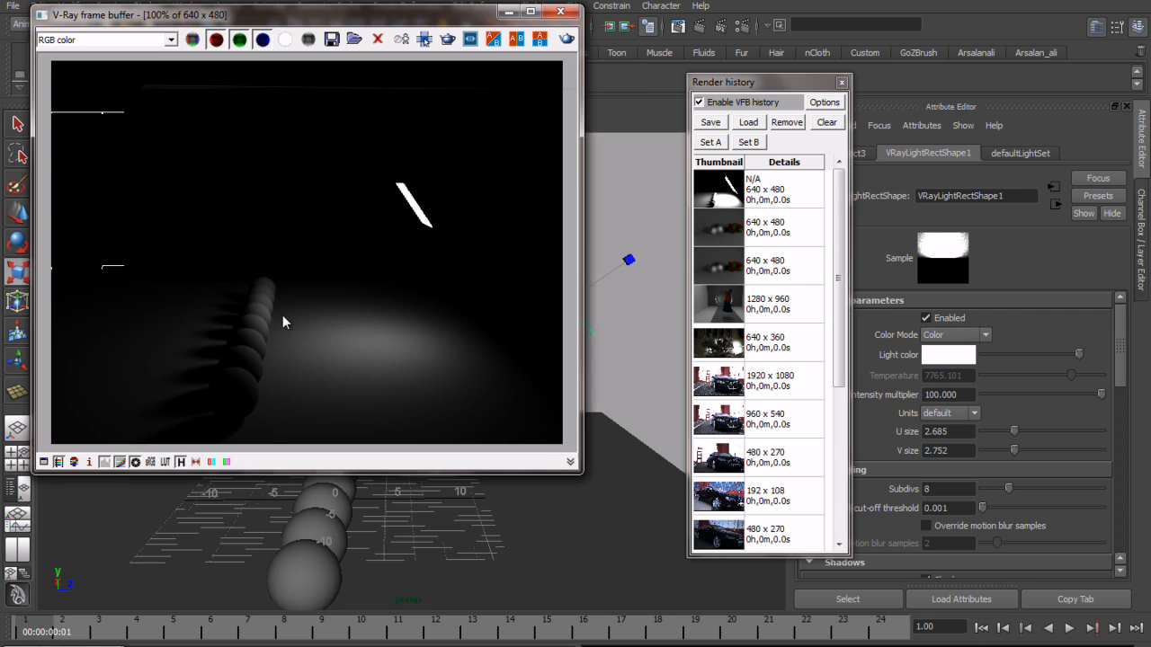
- Examine the spheres' shadows in the brighter render and set the rect light's U size and V size back to 10
{"action": "scroll", "coordinate": [269, 321], "scroll_direction": "up", "scroll_amount": 2}
{"action": "middle_click_drag", "start_coordinate": [133, 336], "coordinate": [403, 285]}
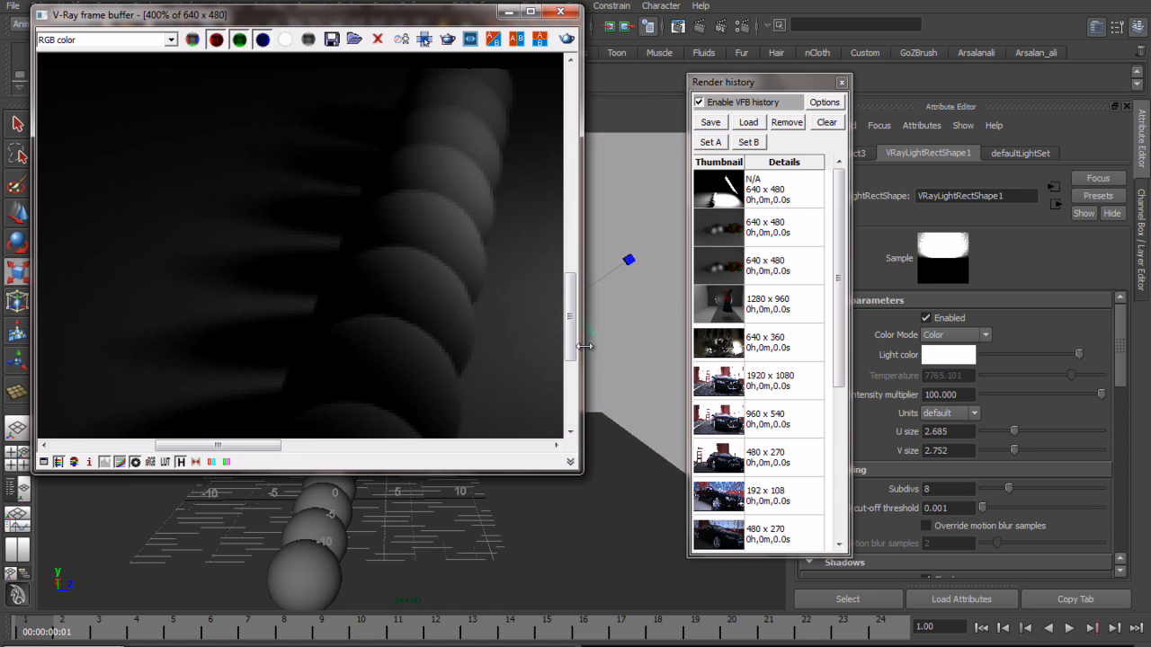
{"action": "left_click_drag", "start_coordinate": [1014, 434], "coordinate": [1096, 430]}
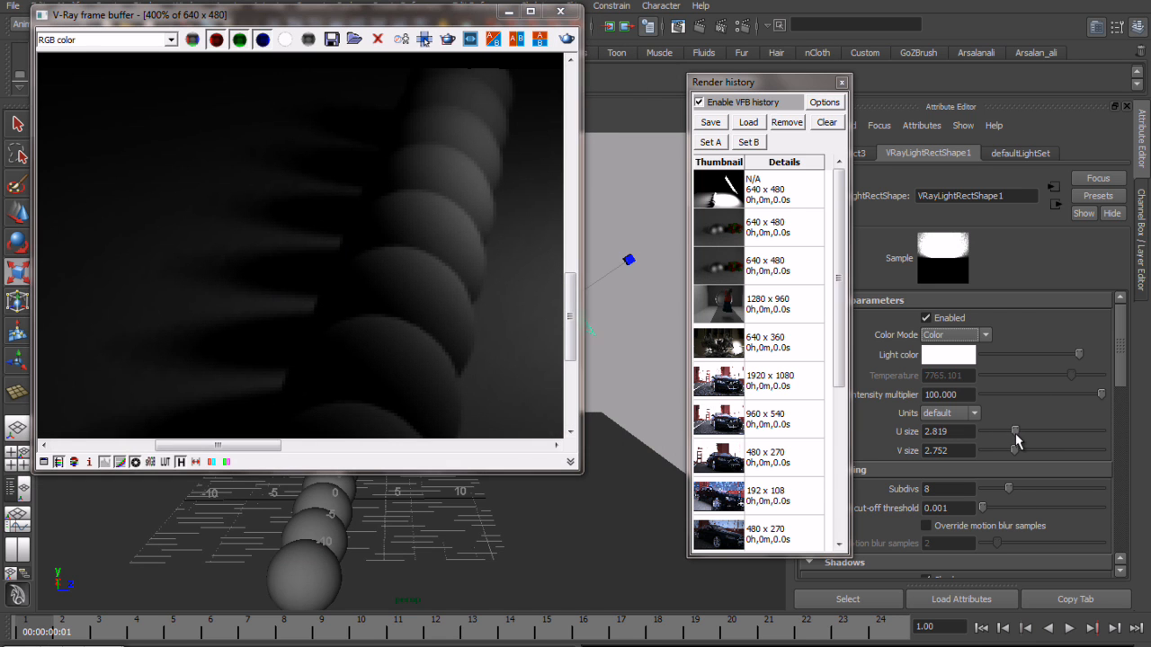
{"action": "left_click_drag", "start_coordinate": [1097, 431], "coordinate": [1104, 432]}
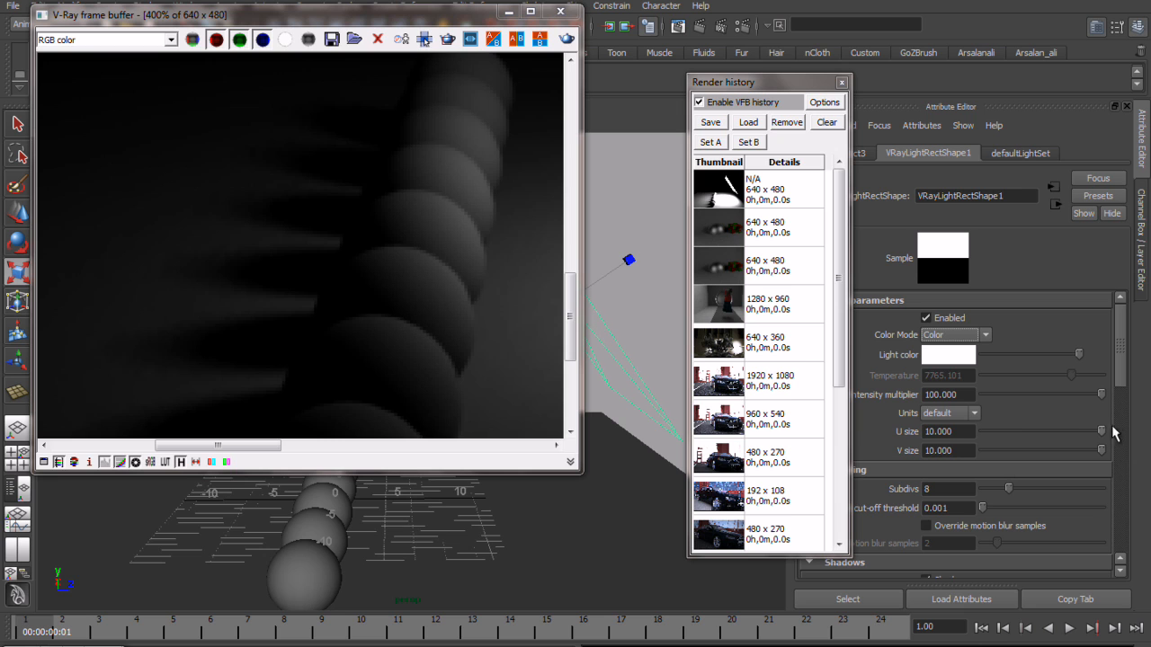
- Lower the rect light's intensity multiplier to about 25.5, re-render the scene and close the render history
{"action": "left_click_drag", "start_coordinate": [1036, 395], "coordinate": [1013, 405]}
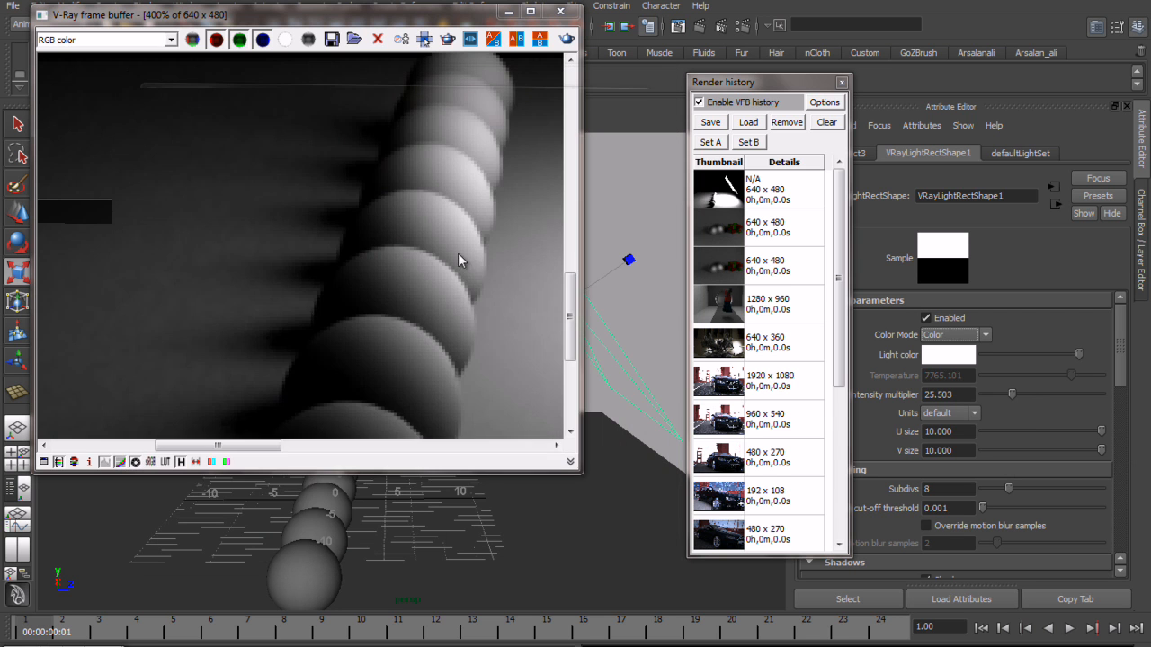
{"action": "scroll", "coordinate": [279, 338], "scroll_direction": "down", "scroll_amount": 2}
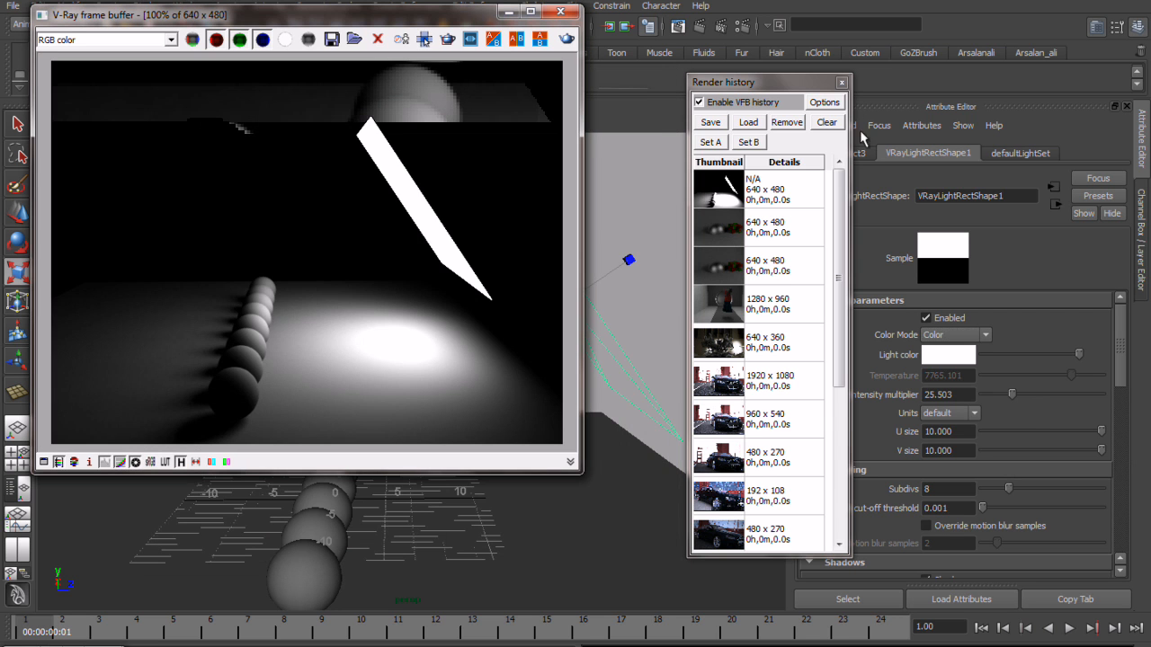
{"action": "left_click", "coordinate": [841, 84]}
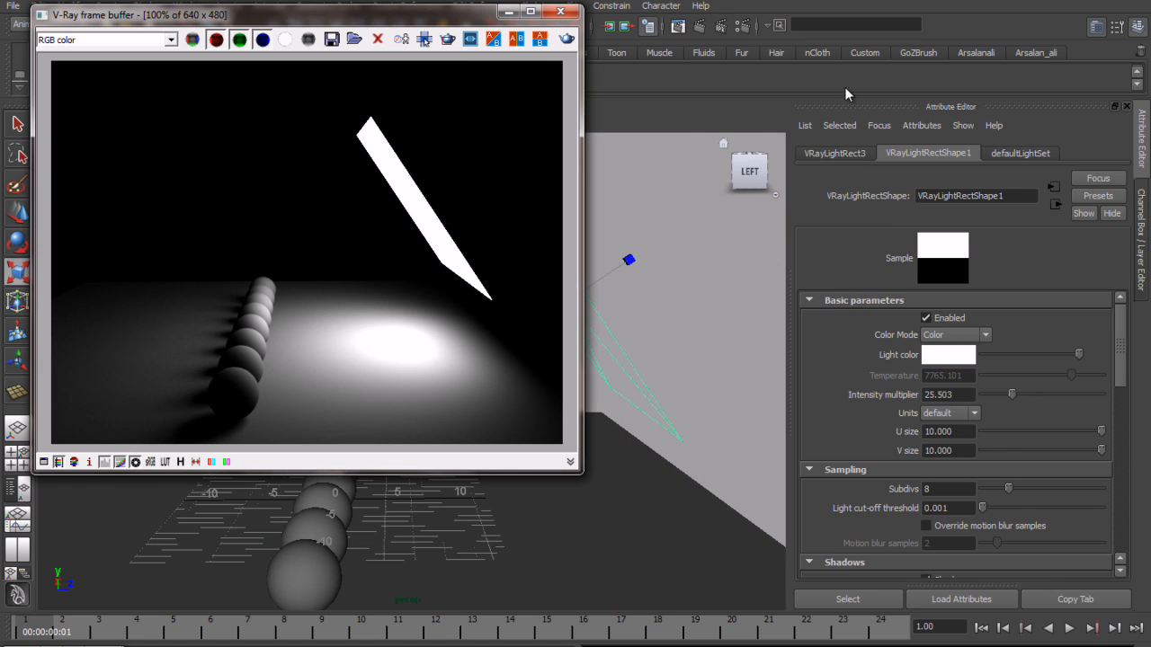
- Set the rect light's U size and V size to 6 and re-render the scene
{"action": "scroll", "coordinate": [816, 409], "scroll_direction": "down", "scroll_amount": 3}
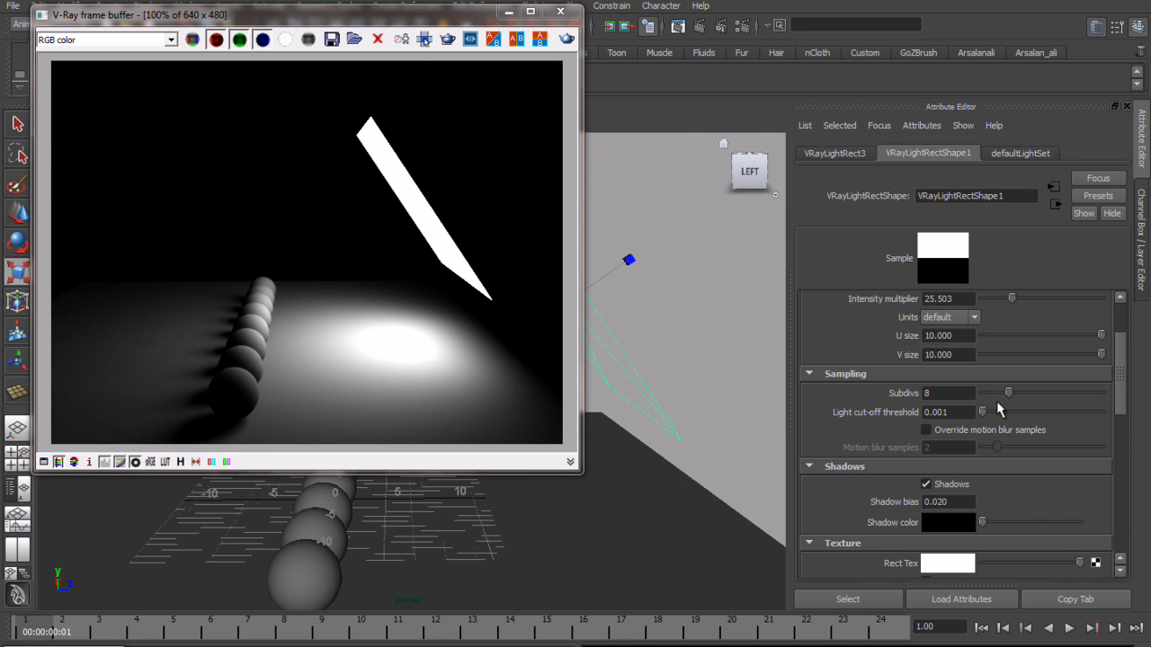
{"action": "left_click_drag", "start_coordinate": [964, 300], "coordinate": [760, 326]}
{"action": "left_click_drag", "start_coordinate": [1100, 335], "coordinate": [1033, 340]}
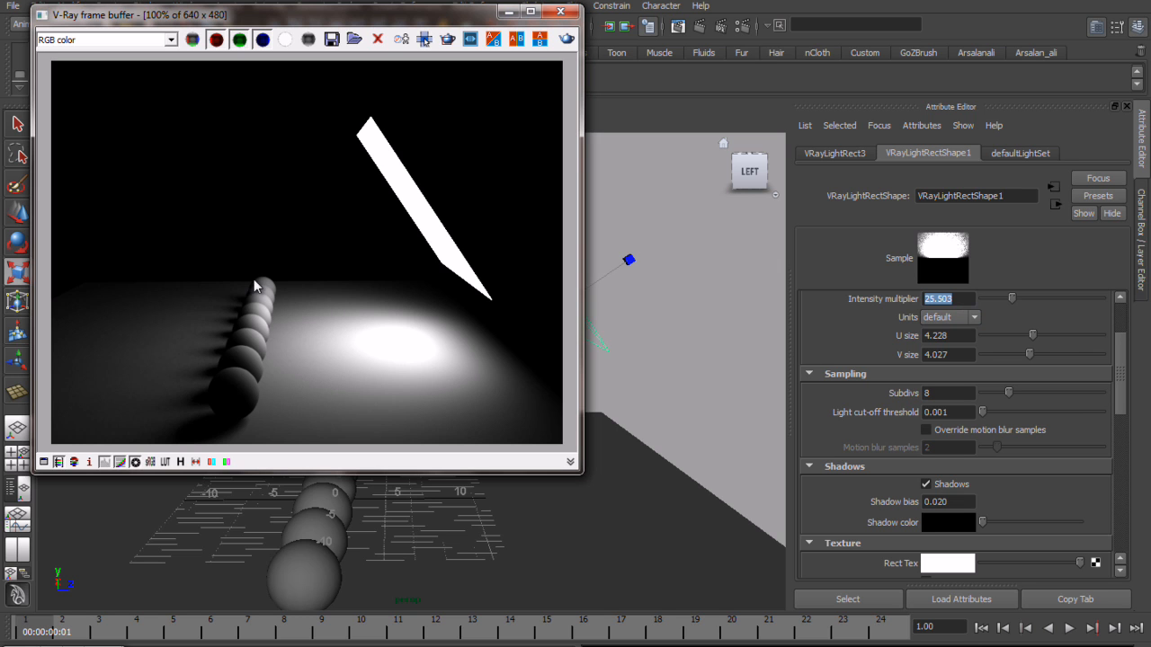
{"action": "left_click", "coordinate": [943, 338]}
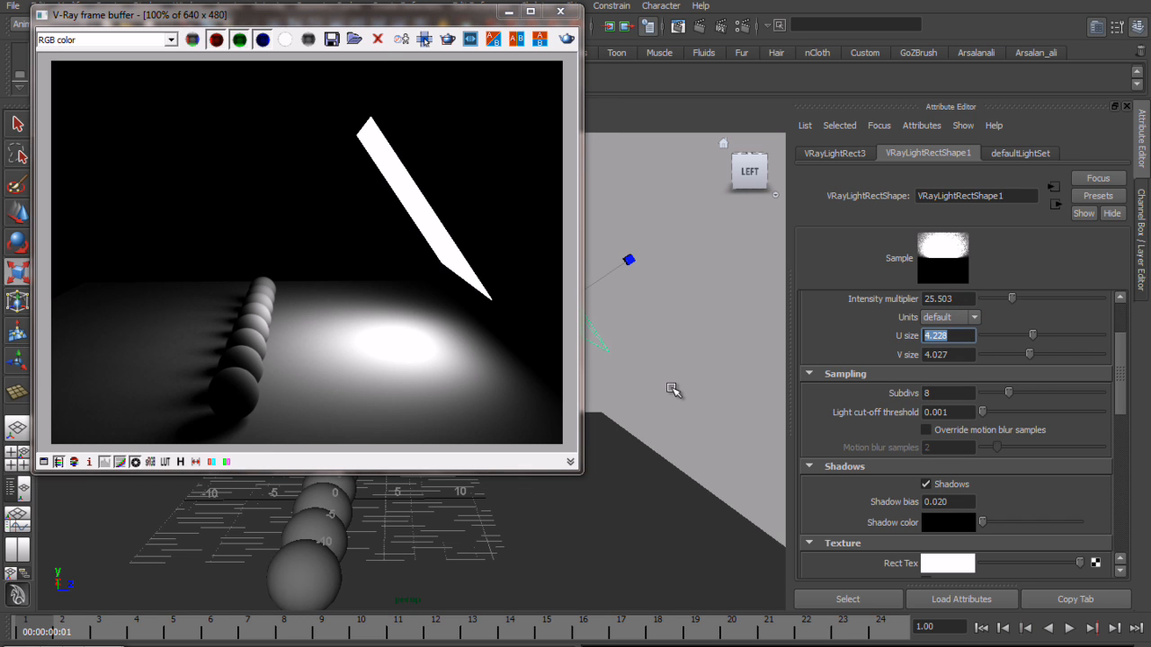
{"action": "type", "text": "6"}
{"action": "key", "text": "Tab"}
{"action": "type", "text": "6"}
{"action": "key", "text": "Return"}
{"action": "left_click", "coordinate": [567, 41]}
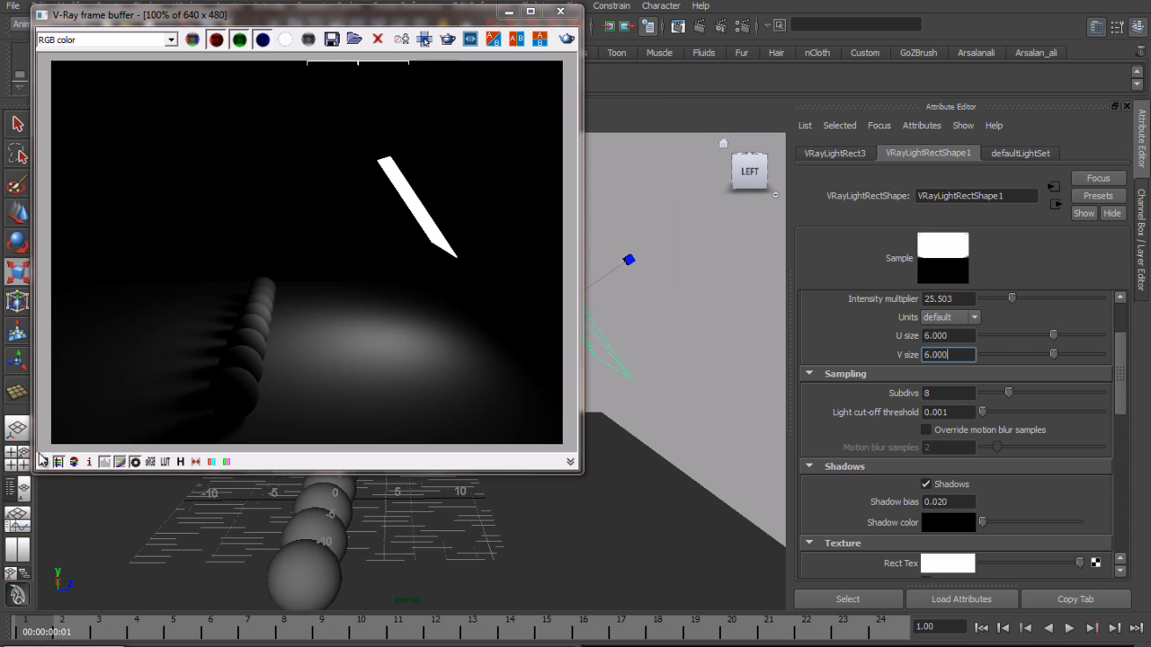
- Set the rect light's sampling subdivs to 32 and re-render only a region around the spheres' shadows
{"action": "scroll", "coordinate": [186, 382], "scroll_direction": "up", "scroll_amount": 1}
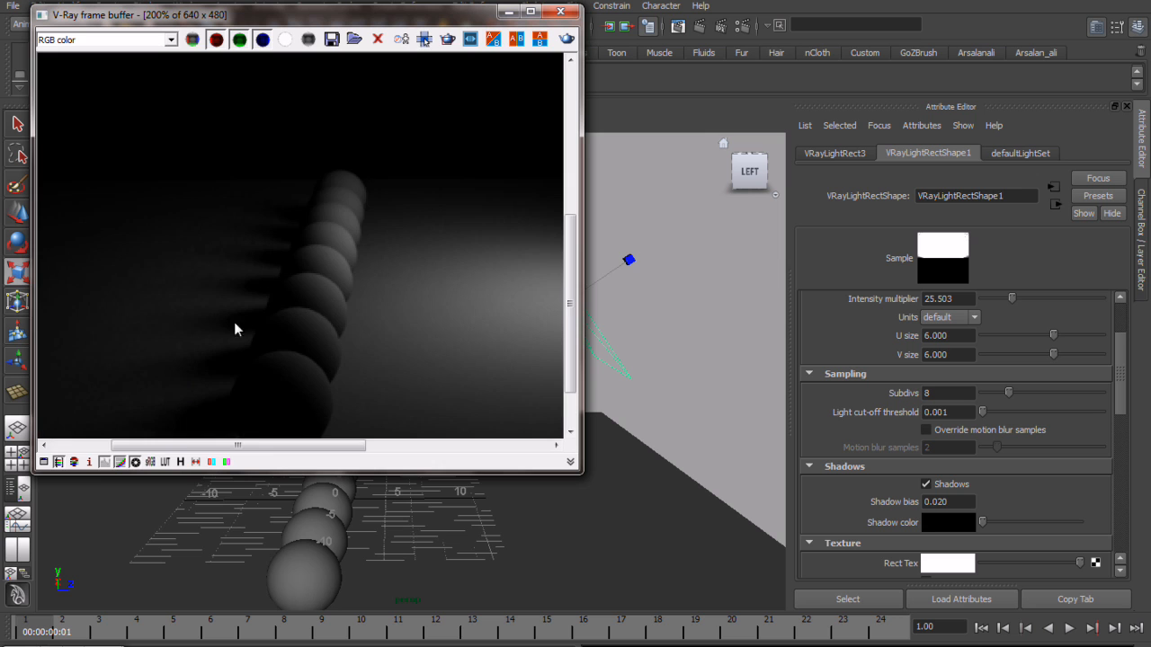
{"action": "middle_click_drag", "start_coordinate": [186, 391], "coordinate": [285, 265]}
{"action": "left_click", "coordinate": [954, 393]}
{"action": "left_click_drag", "start_coordinate": [954, 393], "coordinate": [735, 395]}
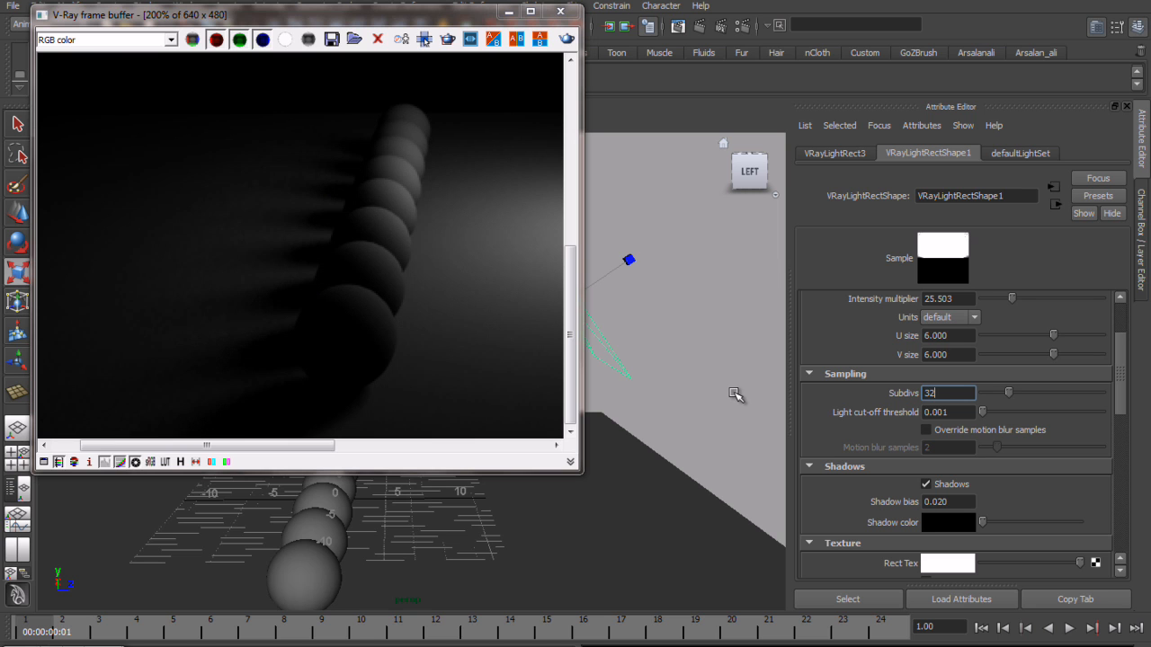
{"action": "left_click", "coordinate": [357, 348]}
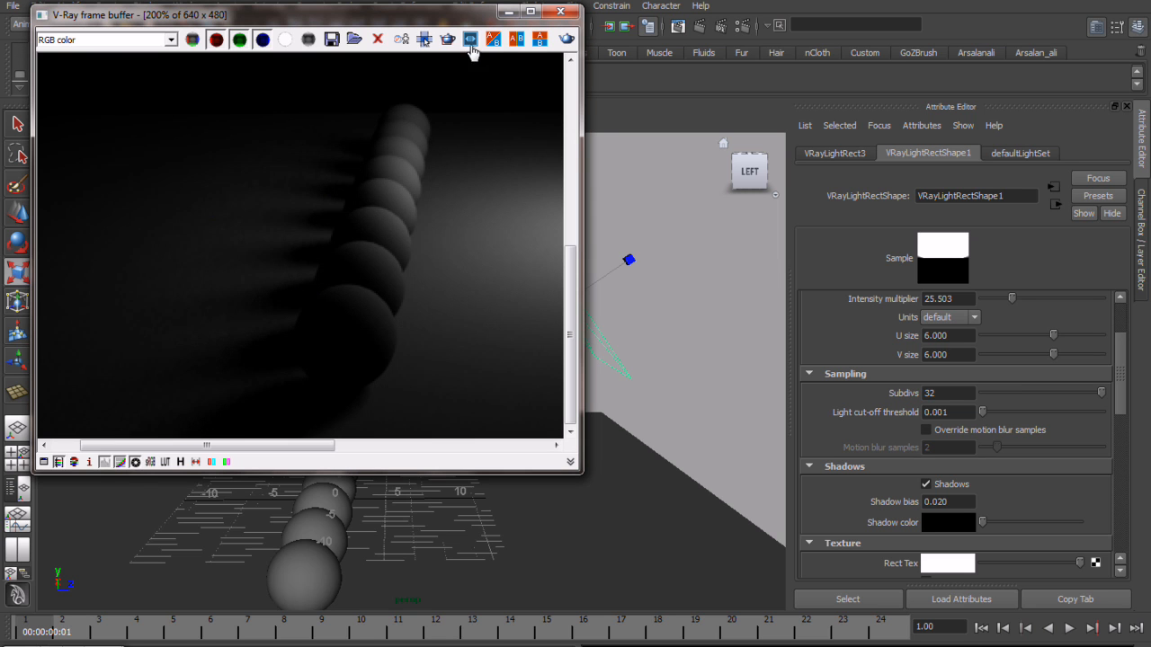
{"action": "left_click_drag", "start_coordinate": [190, 196], "coordinate": [375, 393]}
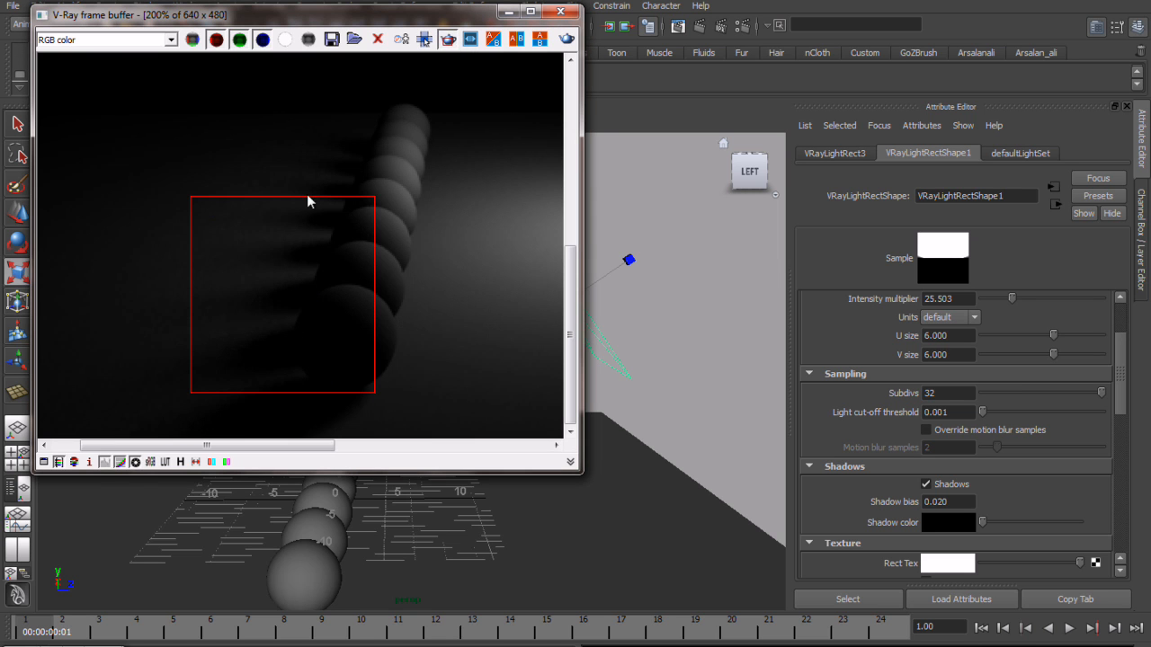
{"action": "left_click", "coordinate": [566, 40]}
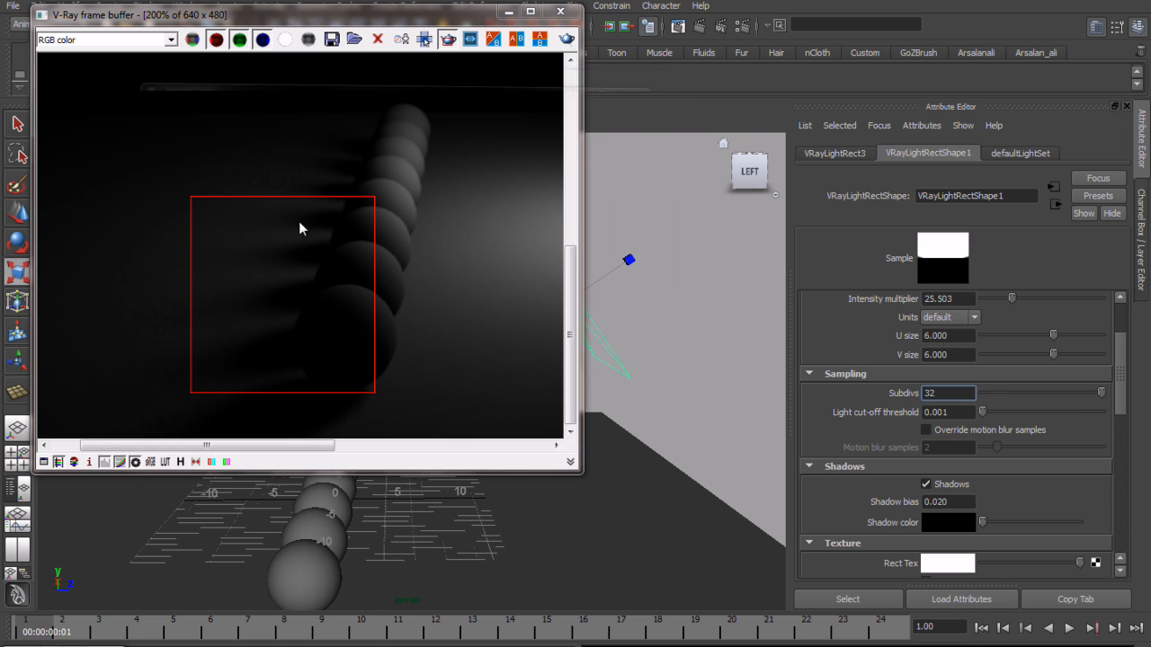
- Open the render settings and change the V-Ray image sampler type to Adaptive DMC
{"action": "left_click", "coordinate": [744, 26]}
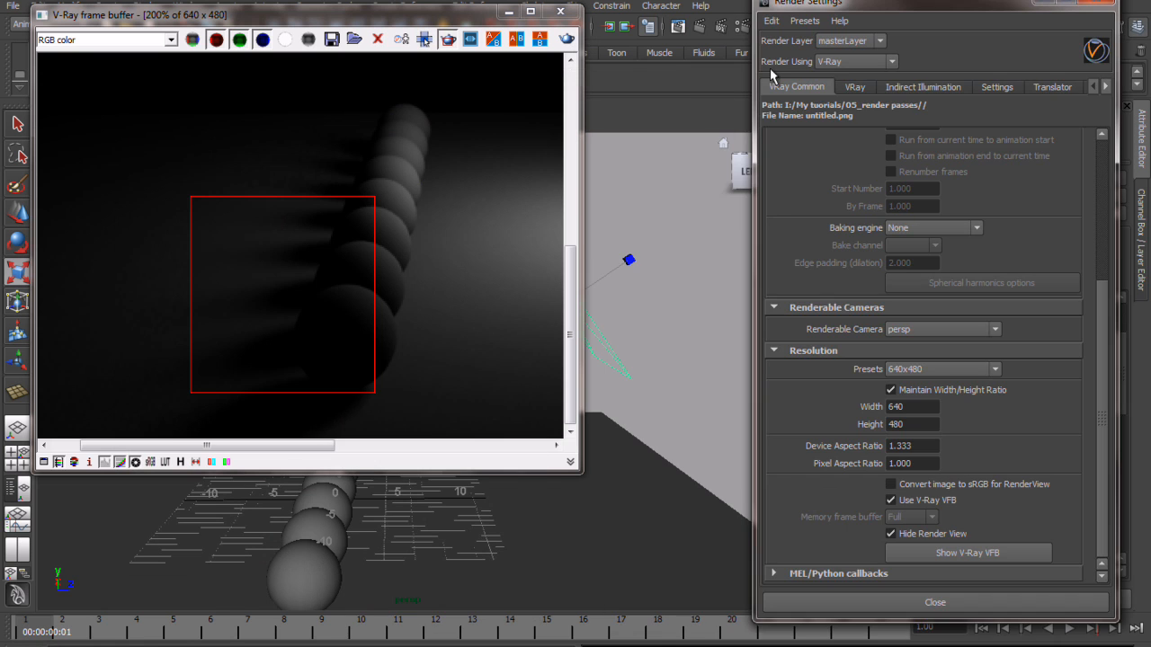
{"action": "left_click_drag", "start_coordinate": [850, 11], "coordinate": [719, 2]}
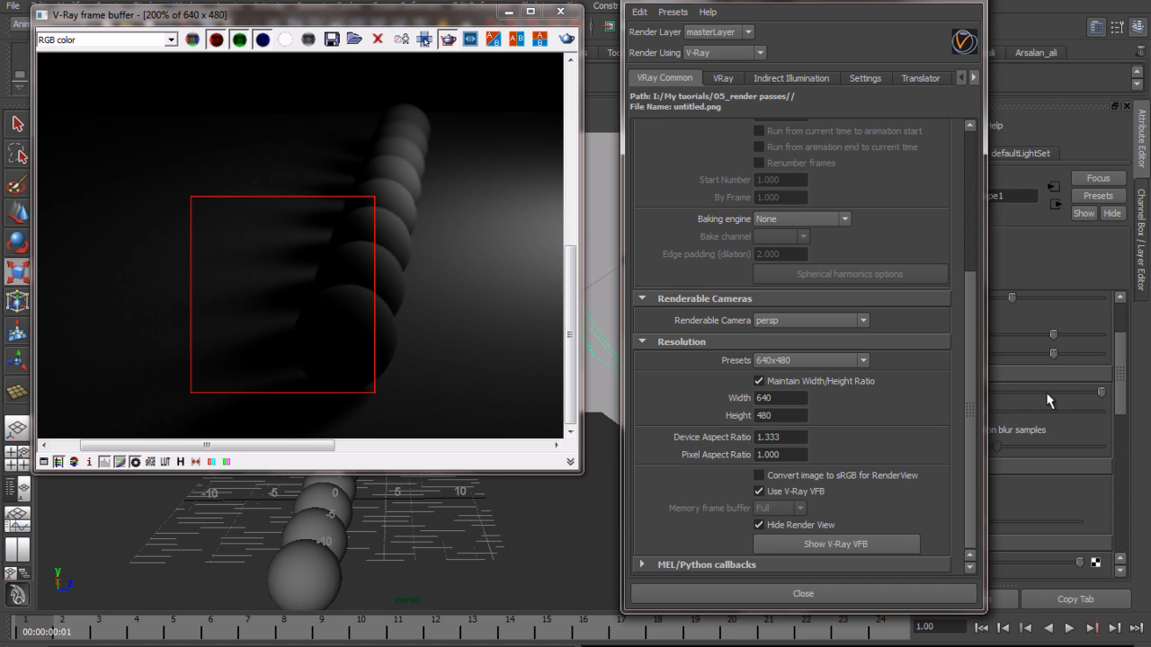
{"action": "left_click_drag", "start_coordinate": [865, 5], "coordinate": [671, 8]}
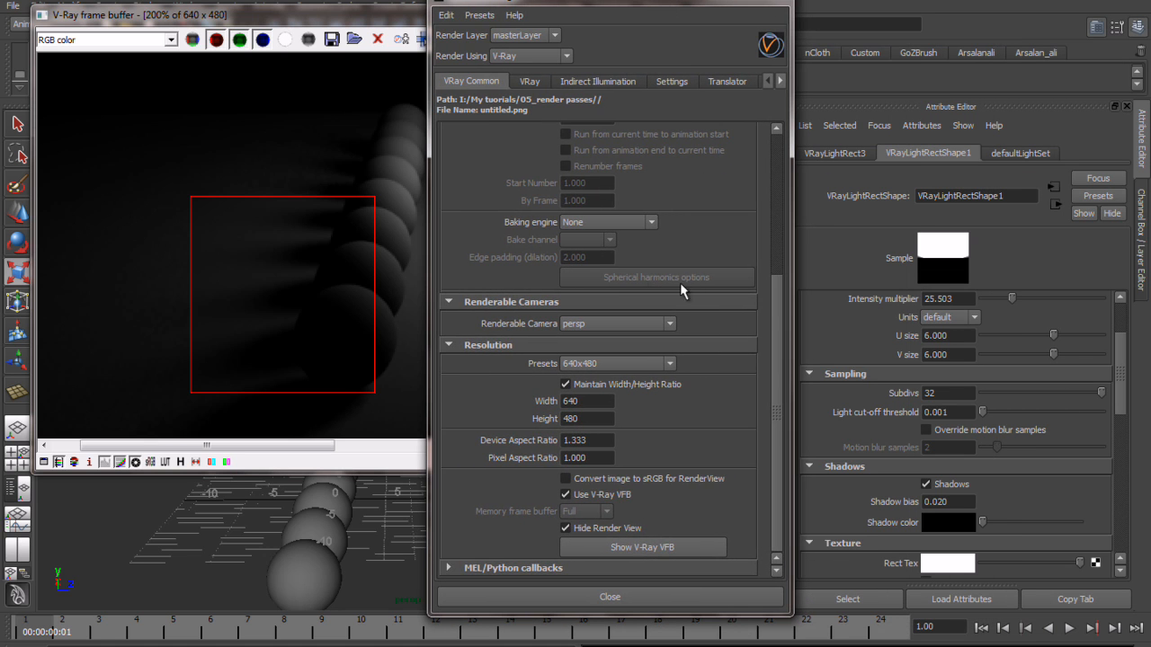
{"action": "scroll", "coordinate": [604, 435], "scroll_direction": "up", "scroll_amount": 3}
{"action": "left_click", "coordinate": [527, 82]}
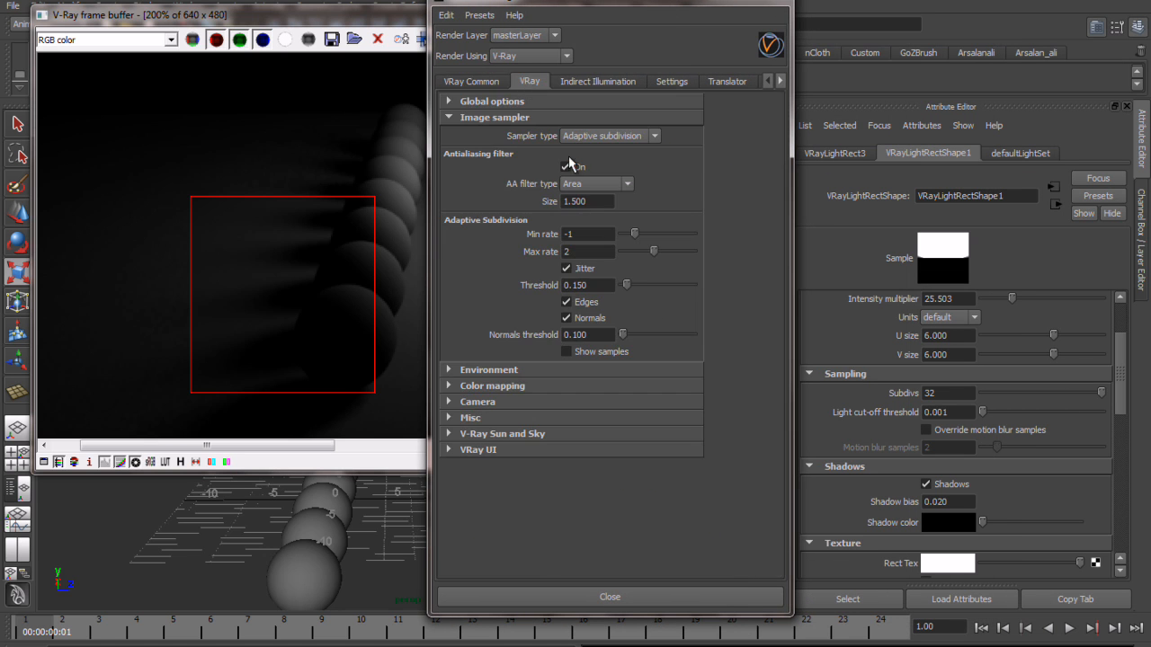
{"action": "left_click", "coordinate": [610, 183]}
{"action": "left_click", "coordinate": [606, 136]}
{"action": "left_click", "coordinate": [607, 136]}
{"action": "left_click", "coordinate": [593, 159]}
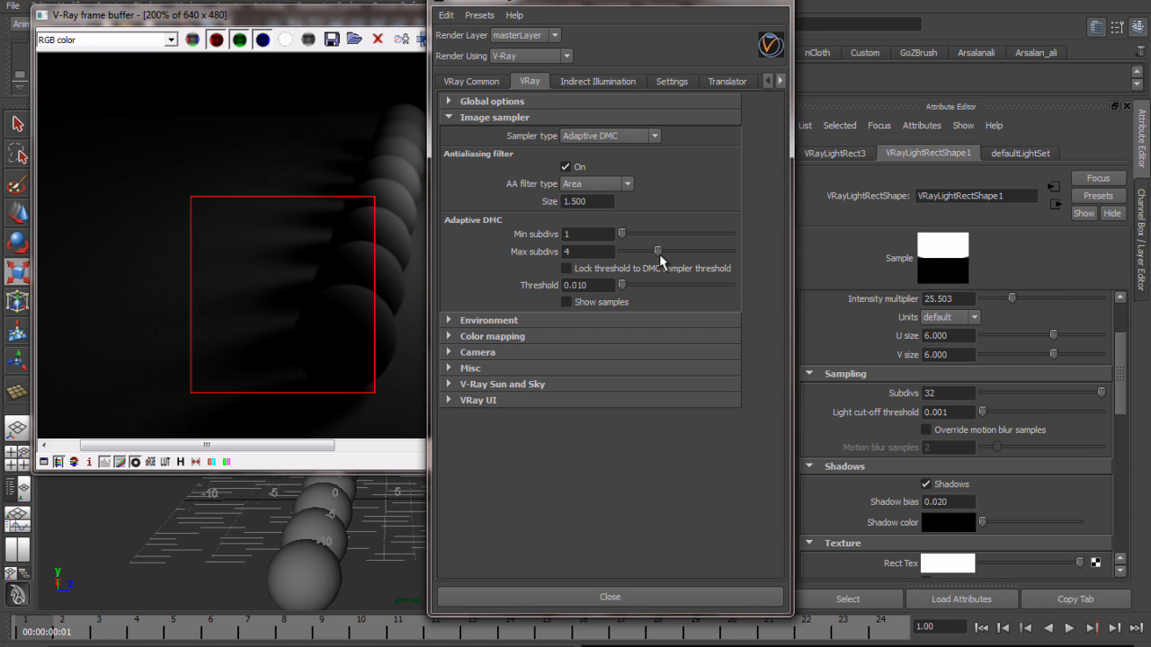
- Examine the Adaptive DMC threshold setting and close the render settings
{"action": "left_click", "coordinate": [610, 285]}
{"action": "double_click", "coordinate": [589, 286]}
{"action": "left_click", "coordinate": [594, 285]}
{"action": "left_click", "coordinate": [714, 3]}
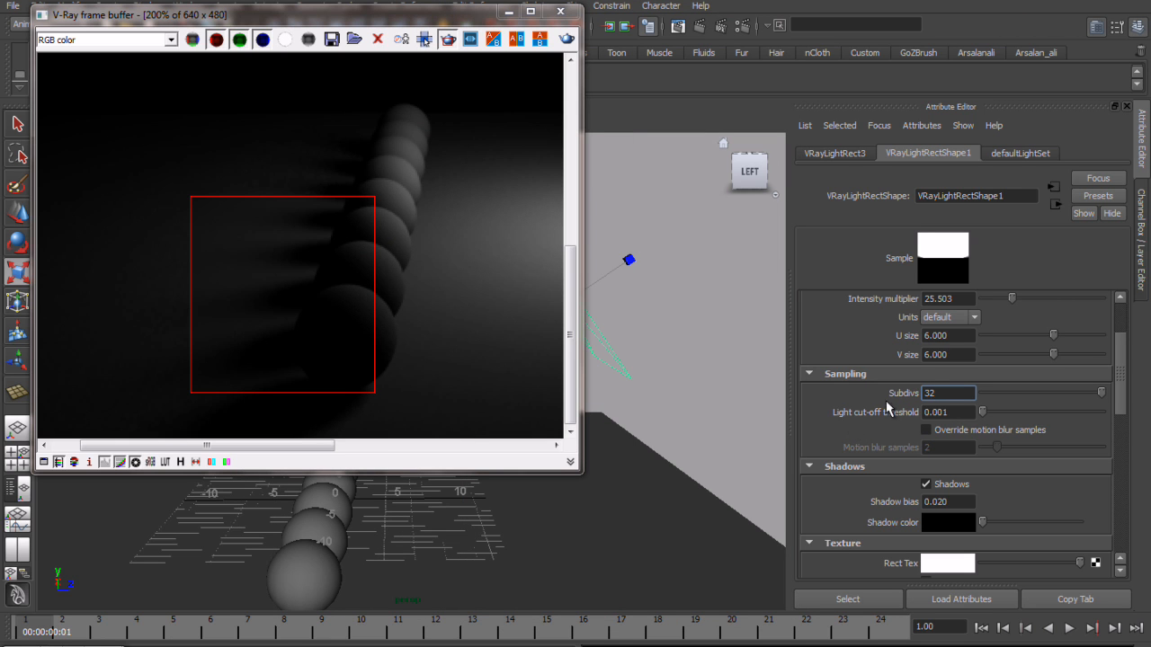
- Render the shadow region with the rect light's shadows disabled, and re-render it with shadows enabled again
{"action": "scroll", "coordinate": [877, 441], "scroll_direction": "down", "scroll_amount": 1}
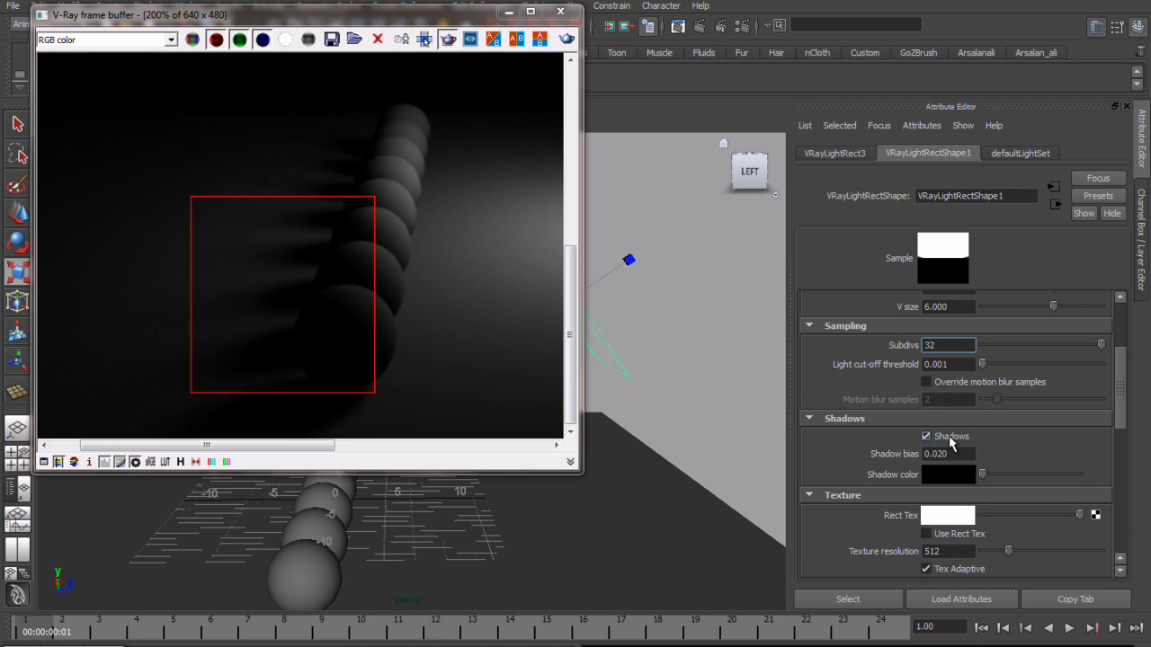
{"action": "left_click", "coordinate": [565, 38]}
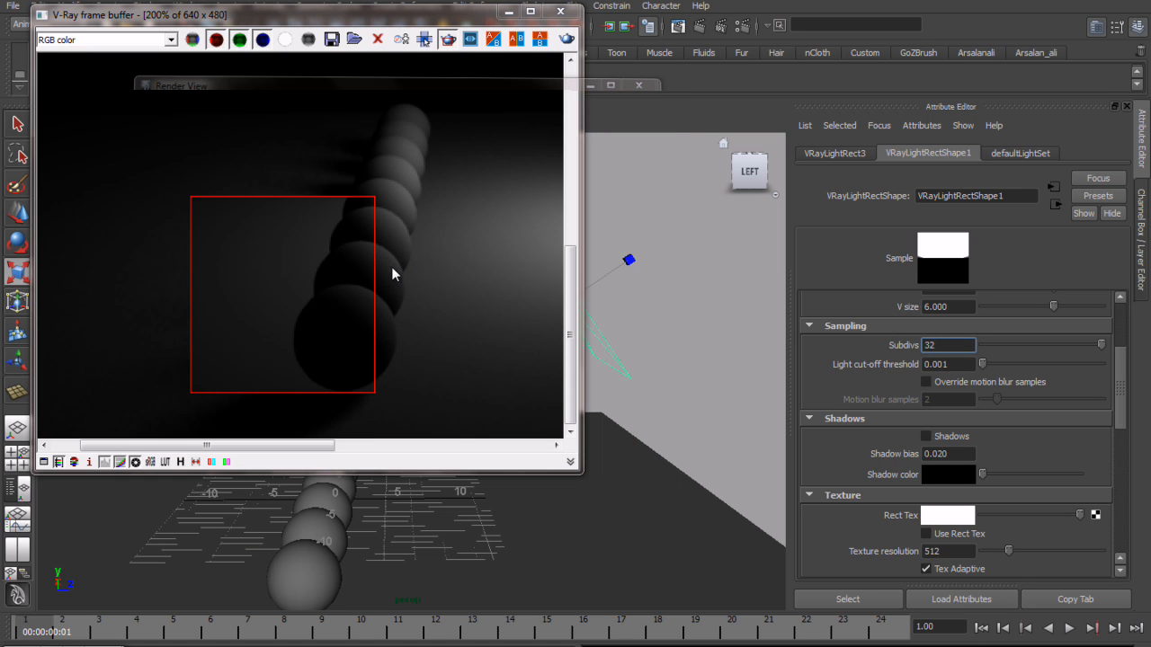
{"action": "left_click", "coordinate": [926, 436]}
{"action": "left_click", "coordinate": [565, 39]}
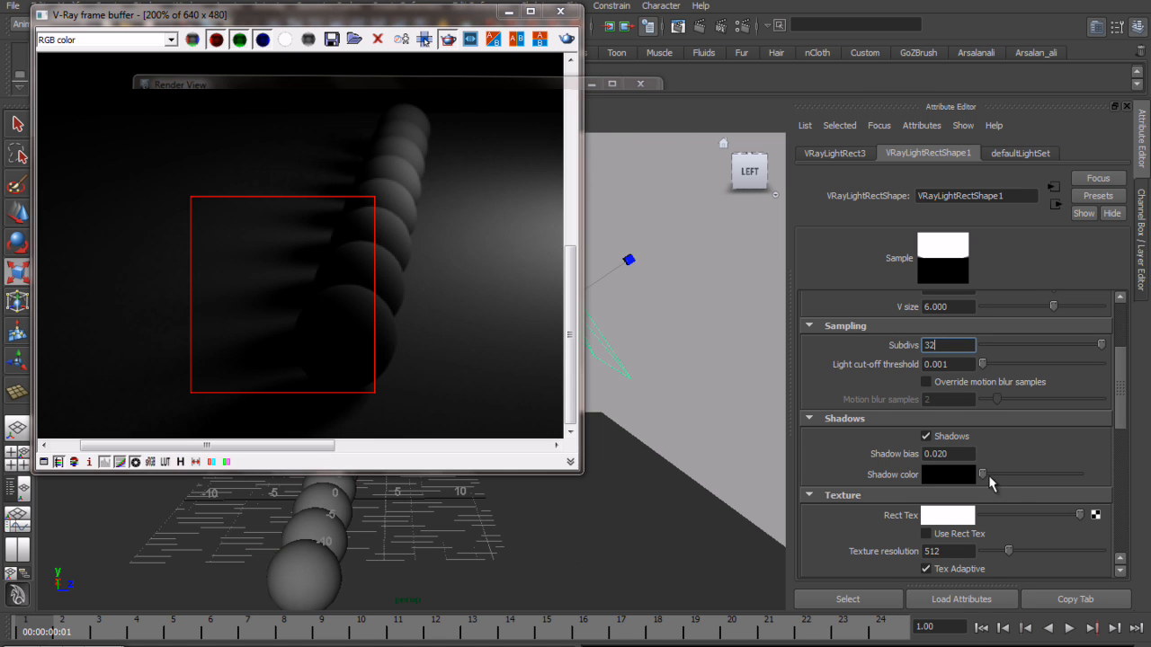
- Change the rect light's shadow color to a medium blue and re-render the shadow region
{"action": "left_click_drag", "start_coordinate": [989, 477], "coordinate": [1016, 476]}
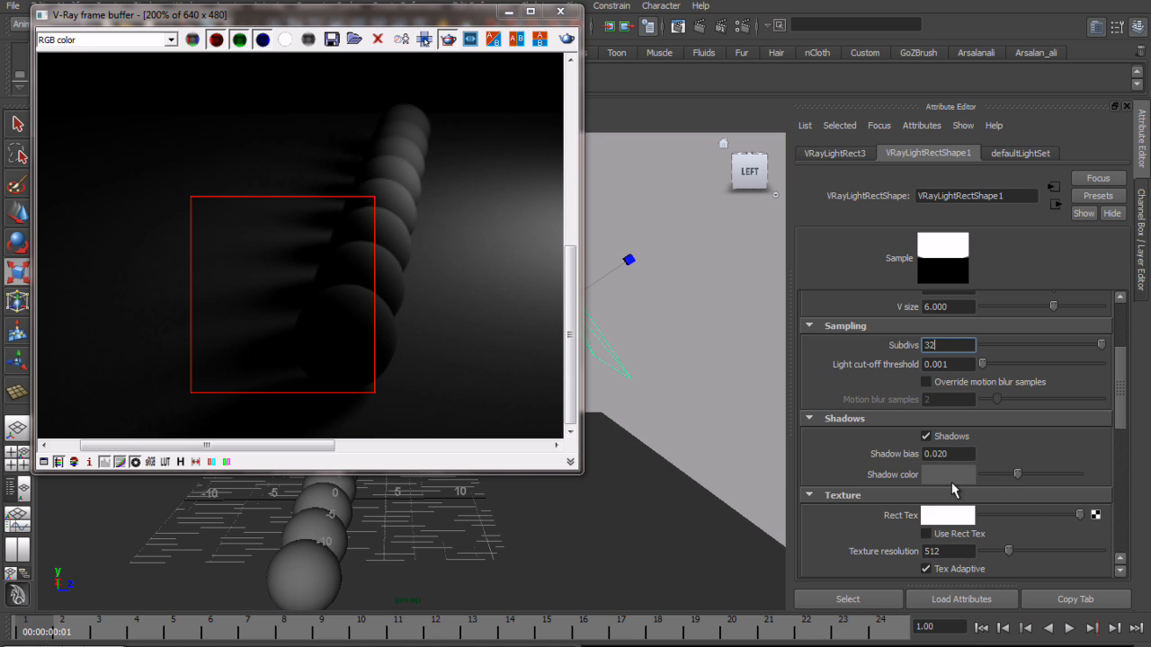
{"action": "left_click", "coordinate": [949, 474]}
{"action": "left_click", "coordinate": [1050, 507]}
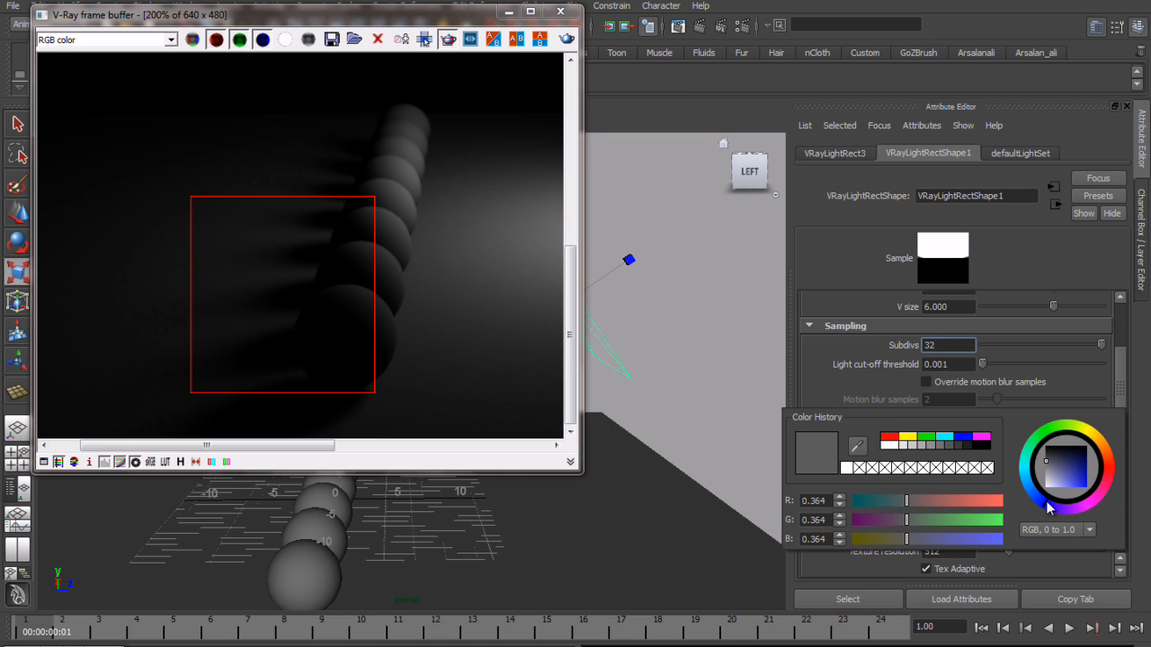
{"action": "mouse_move", "coordinate": [1070, 474]}
{"action": "left_mouse_down"}
{"action": "mouse_move", "coordinate": [1083, 461]}
{"action": "mouse_move", "coordinate": [1073, 472]}
{"action": "left_mouse_up"}
{"action": "left_click", "coordinate": [566, 39]}
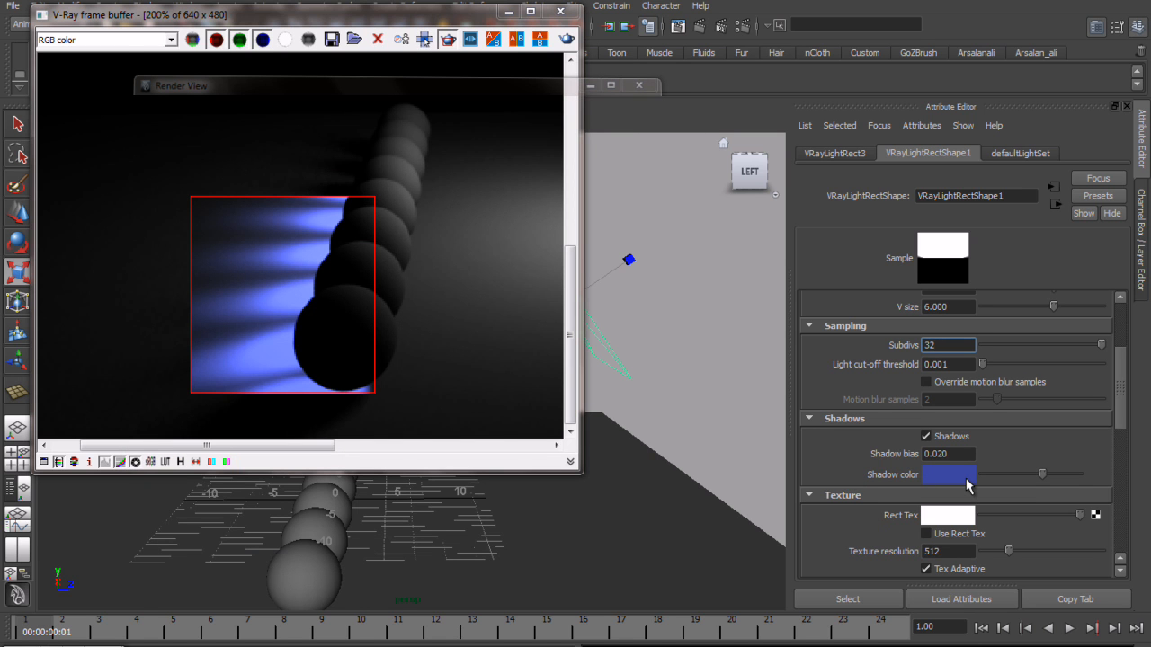
- Set the rect light's shadow color back to black and re-render the shadow region
{"action": "left_click_drag", "start_coordinate": [1012, 479], "coordinate": [978, 476]}
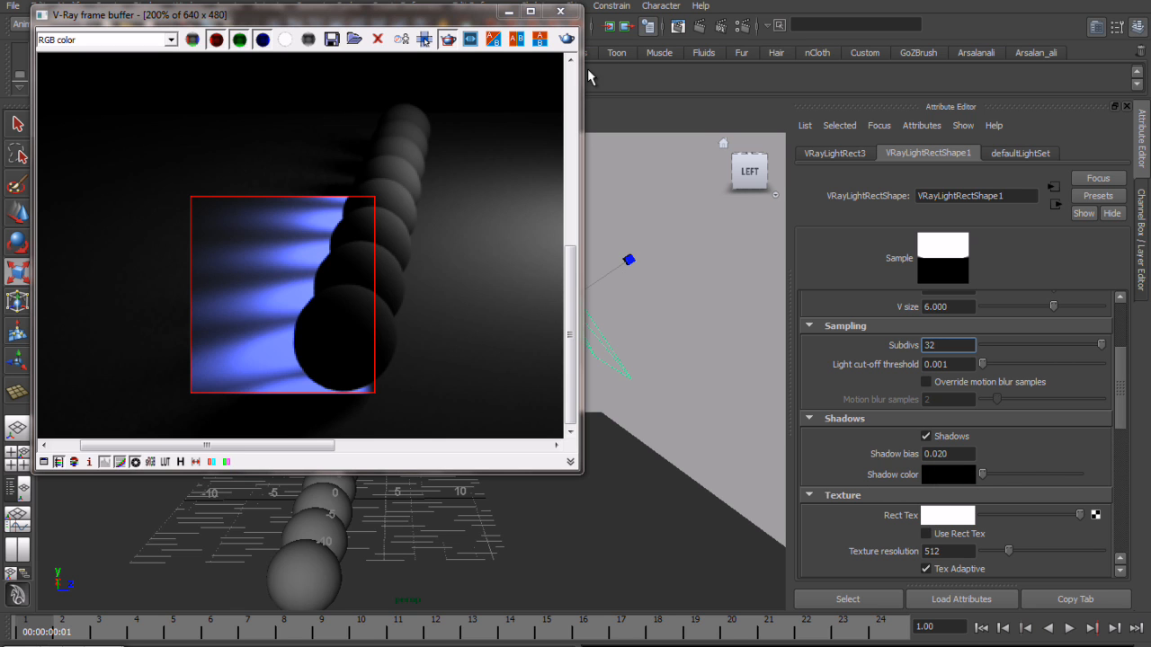
{"action": "left_click", "coordinate": [570, 40]}
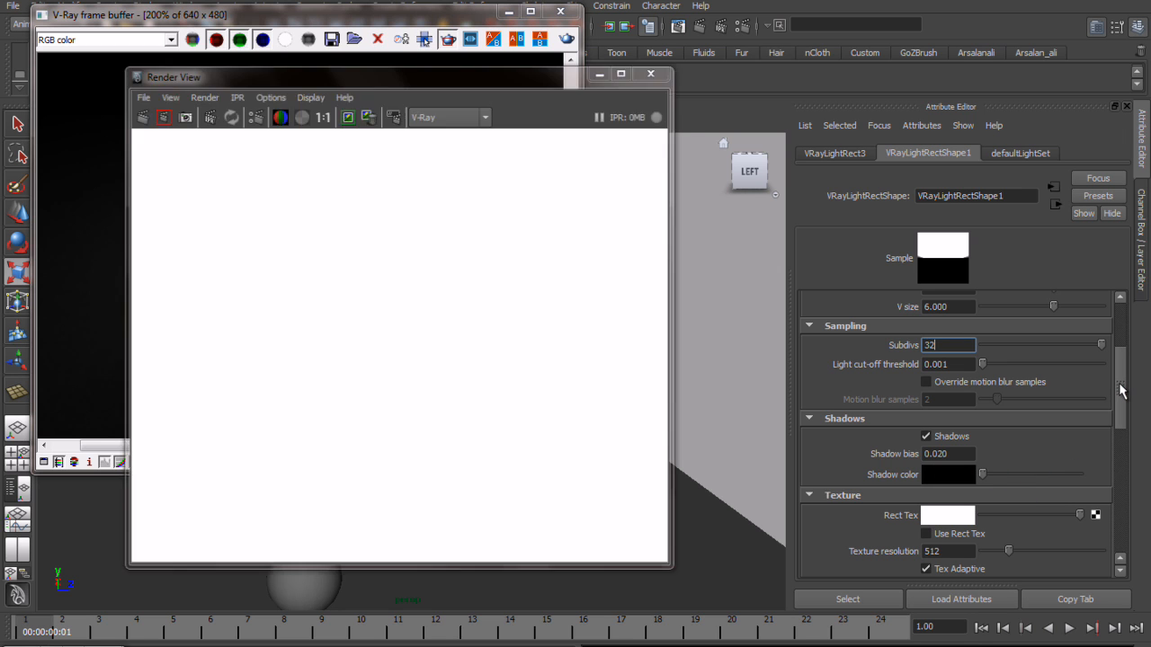
- Minimize the frame buffer, deselect the light and switch the workspace to the combined Hypershade and perspective layout
{"action": "left_click_drag", "start_coordinate": [1121, 389], "coordinate": [1121, 420]}
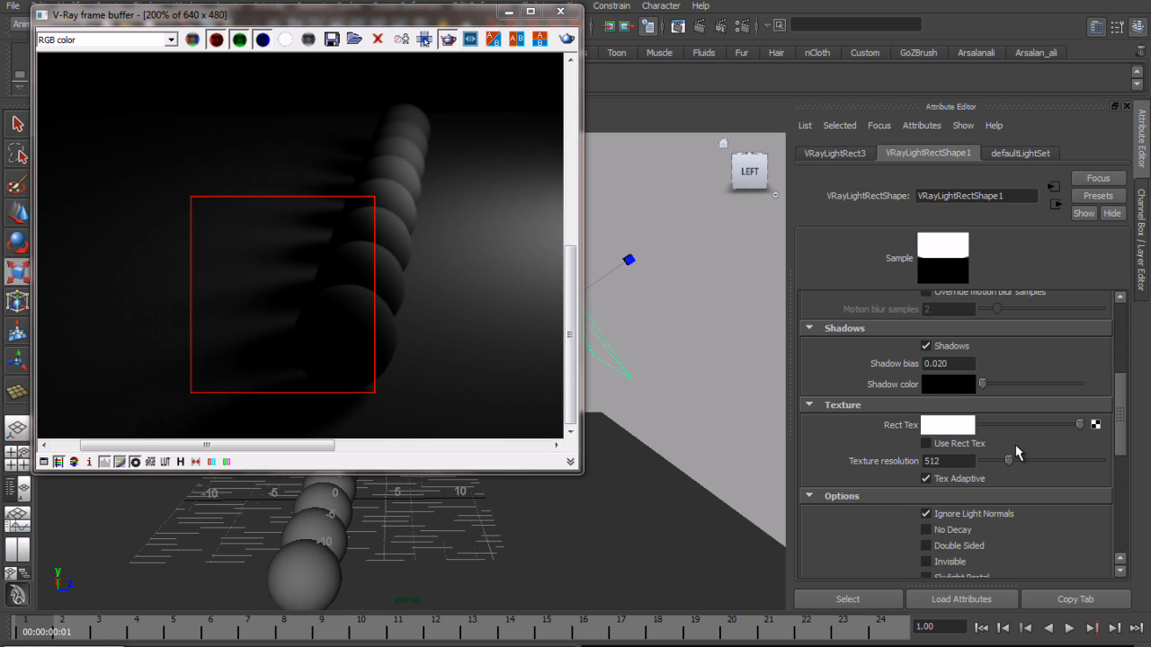
{"action": "left_click", "coordinate": [507, 11]}
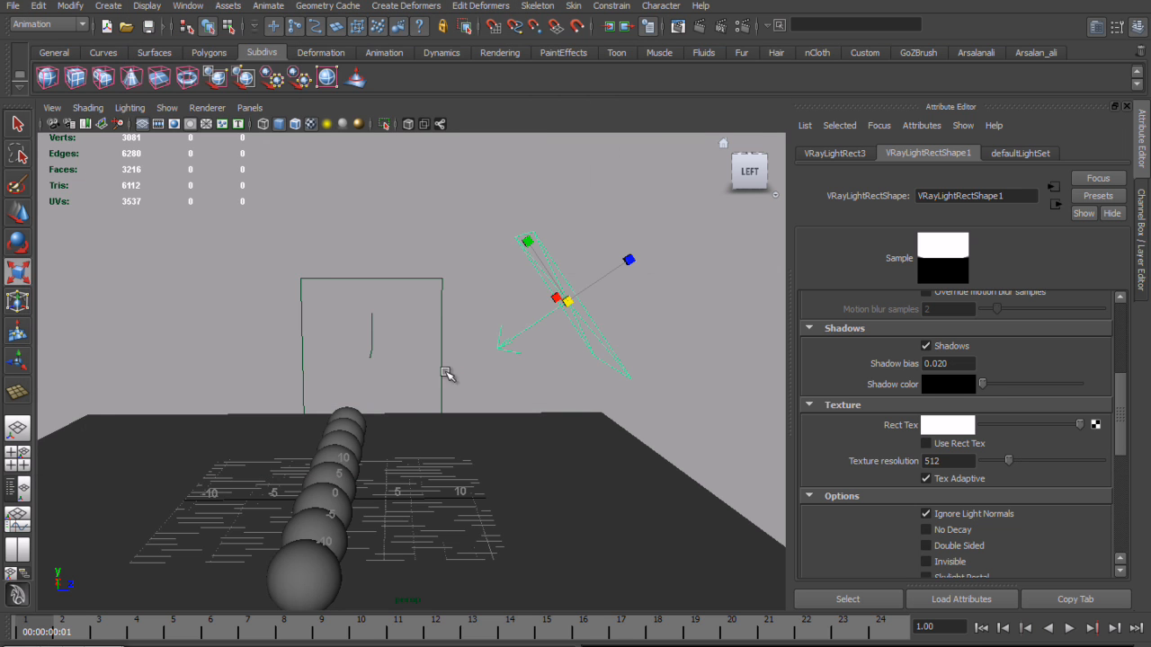
{"action": "left_click", "coordinate": [439, 195]}
{"action": "key", "text": "space"}
{"action": "left_click_drag", "start_coordinate": [447, 242], "coordinate": [559, 256]}
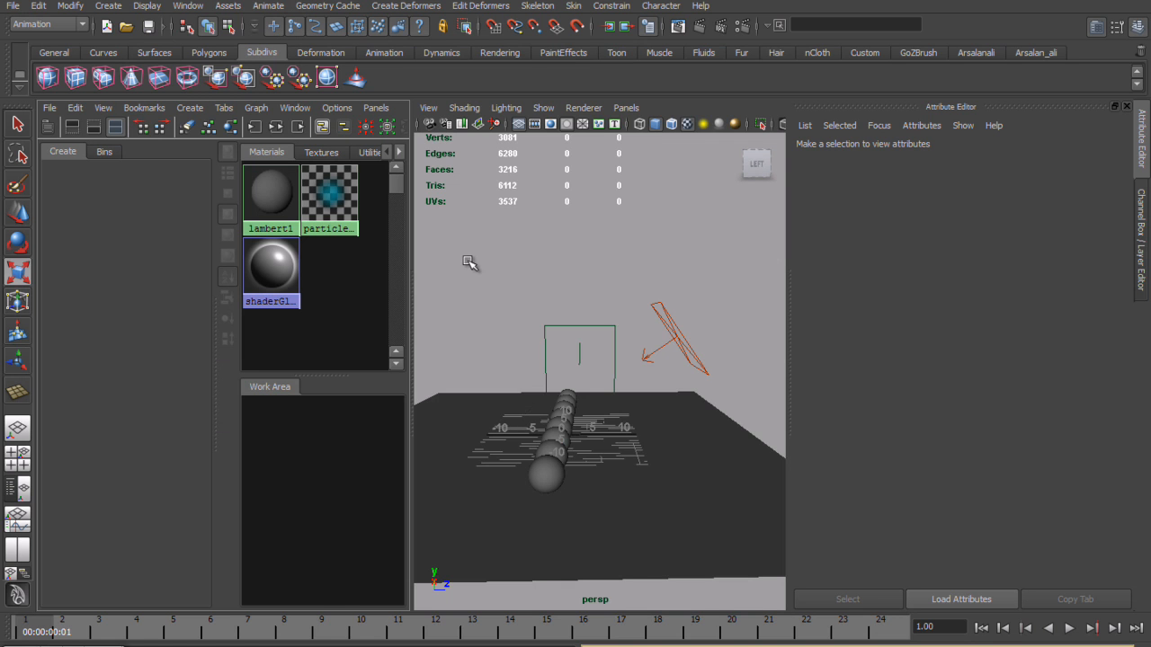
- Find the Ramp texture by searching for "ramp", create it and hide the node creation list
{"action": "left_click", "coordinate": [96, 176]}
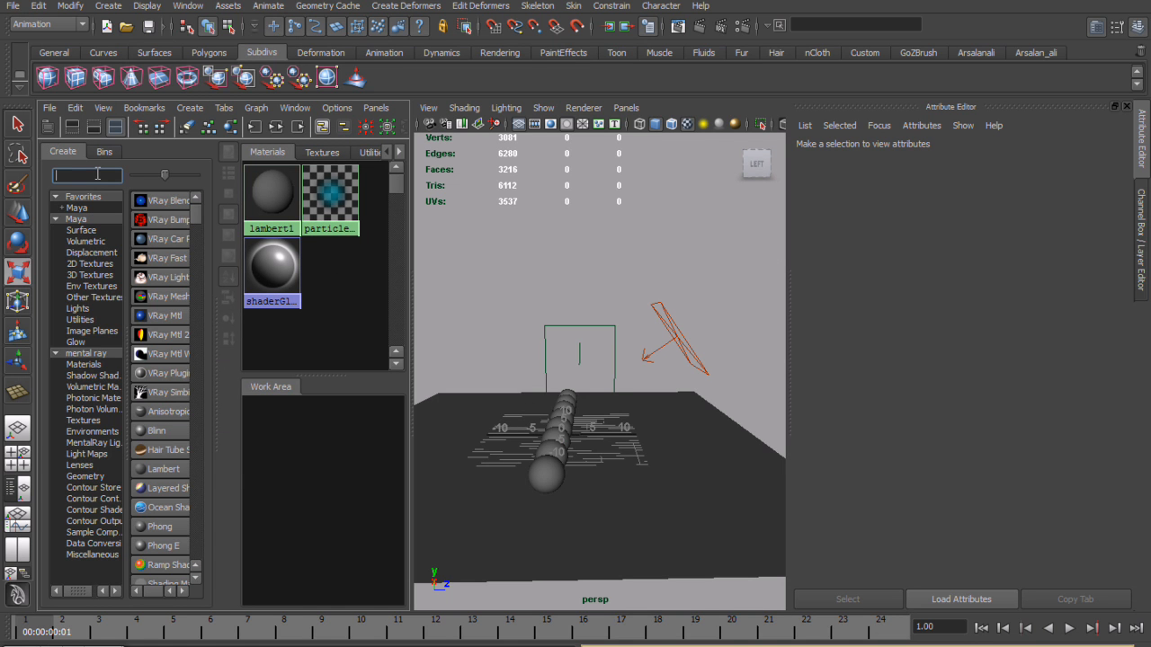
{"action": "type", "text": "ramp"}
{"action": "left_click", "coordinate": [160, 219]}
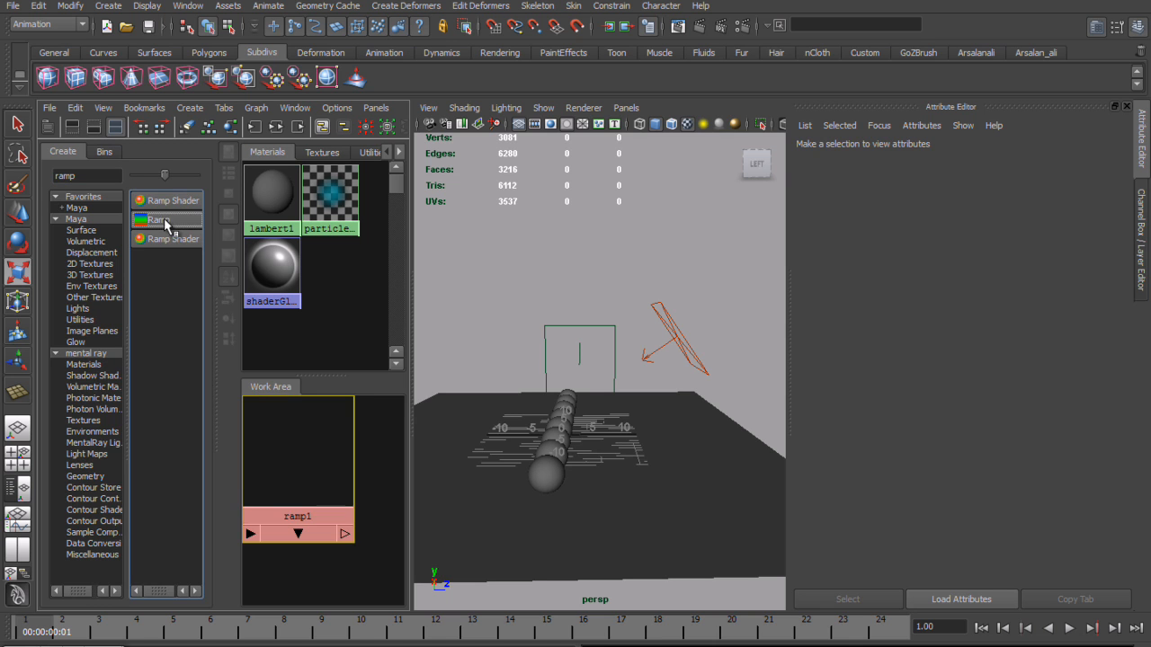
{"action": "left_click", "coordinate": [49, 126]}
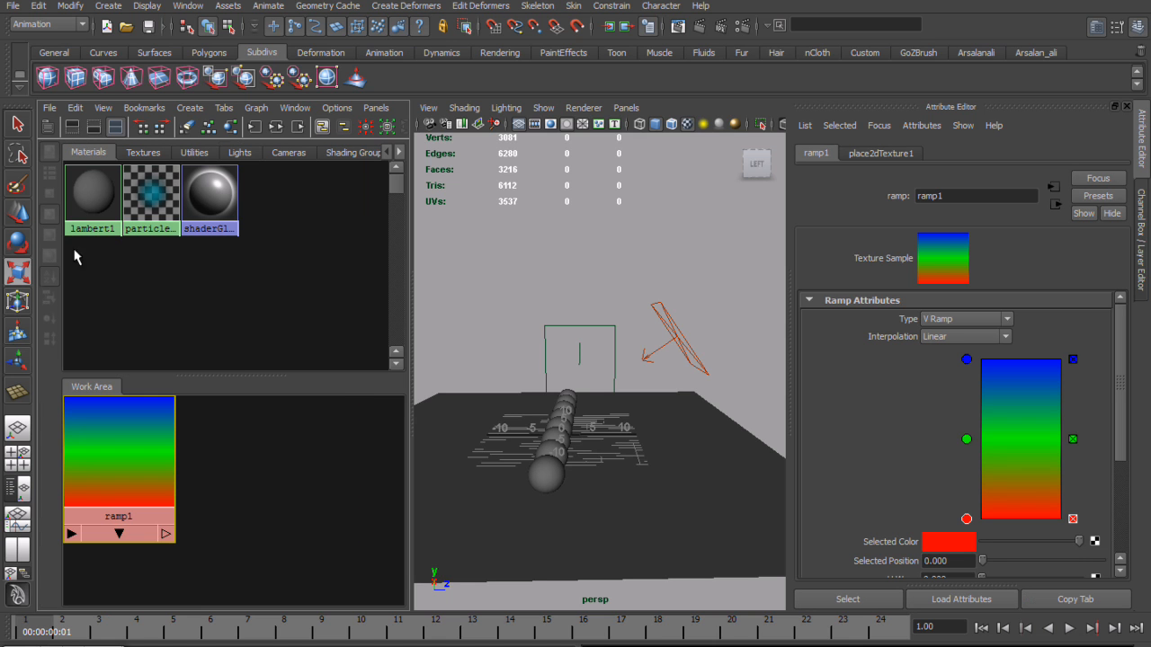
- Connect the ramp texture to the rect light's Rect Tex attribute and enable Use Rect Tex
{"action": "left_click", "coordinate": [670, 355]}
{"action": "middle_click_drag", "start_coordinate": [145, 443], "coordinate": [899, 428]}
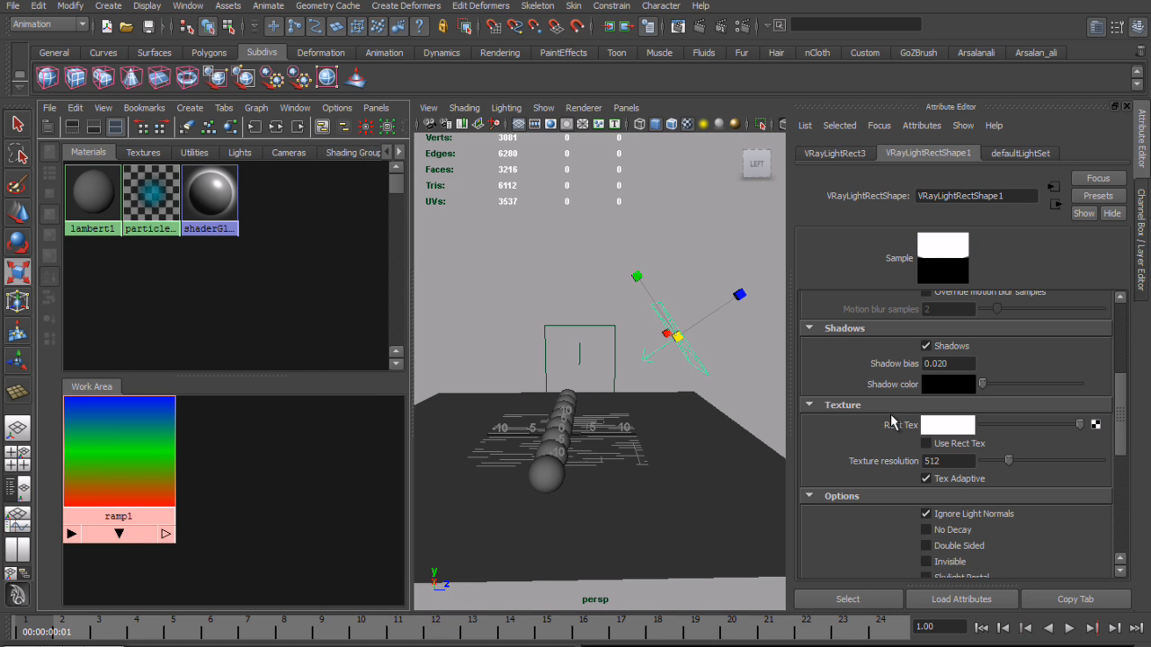
{"action": "middle_click_drag", "start_coordinate": [111, 458], "coordinate": [939, 429]}
{"action": "left_click", "coordinate": [953, 444]}
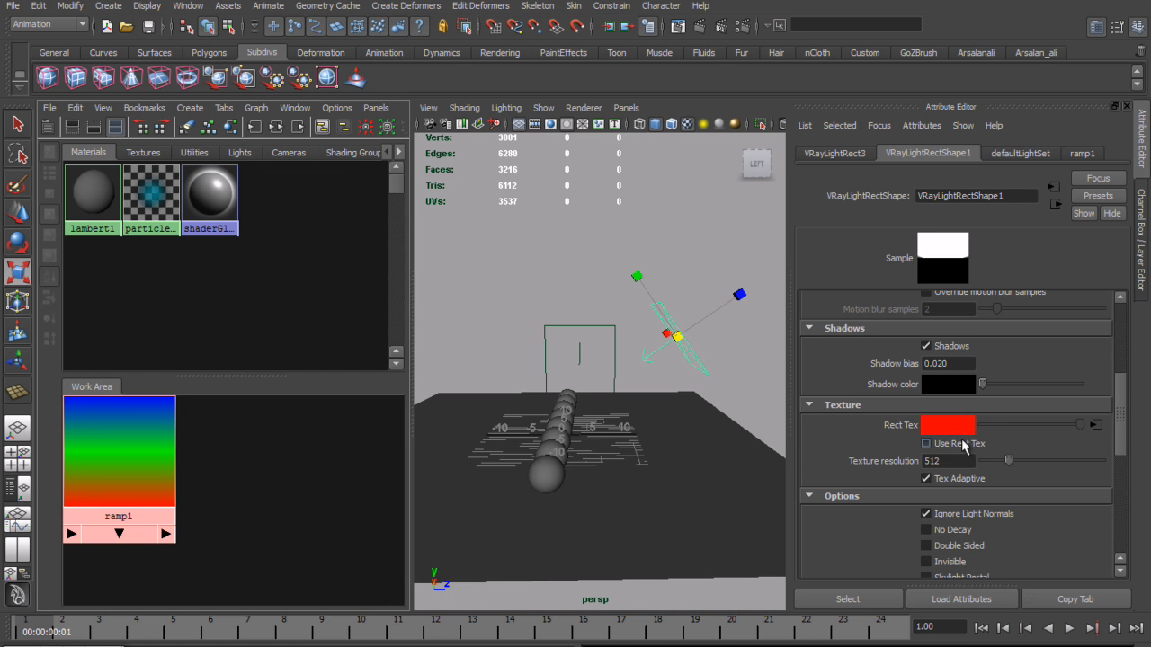
- Inspect the ramp texture, reselect the rect light and re-render the shadow region with the texture applied, minimizing the frame buffer
{"action": "left_click", "coordinate": [162, 423]}
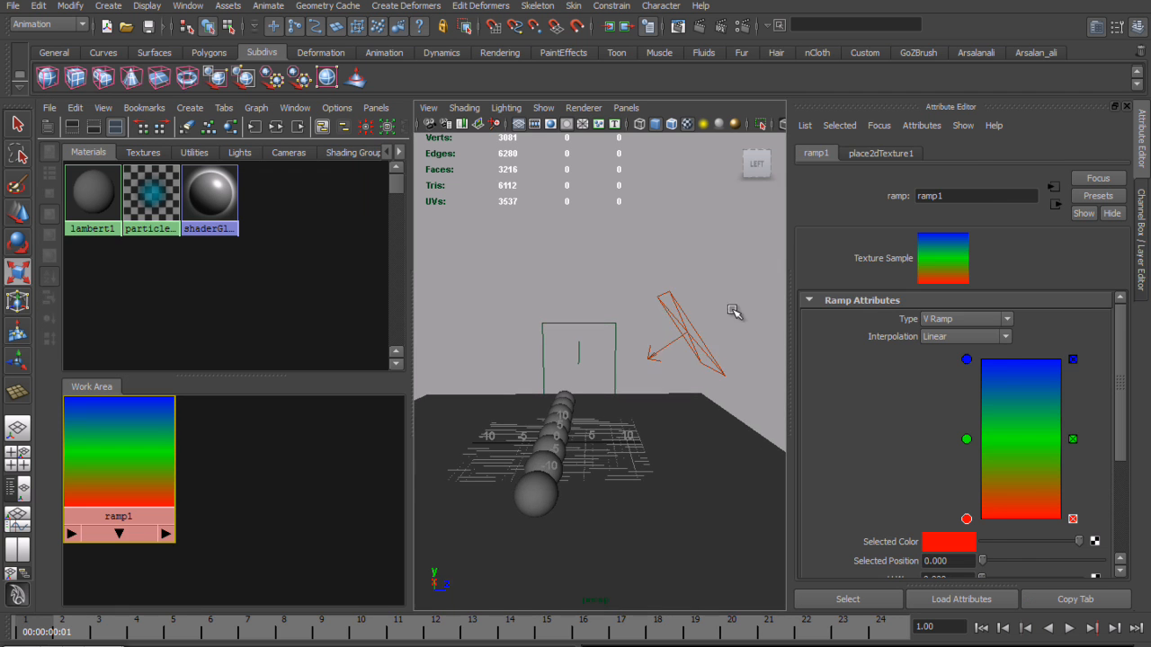
{"action": "left_click", "coordinate": [683, 333]}
{"action": "left_click_drag", "start_coordinate": [686, 332], "coordinate": [612, 339], "text": "alt"}
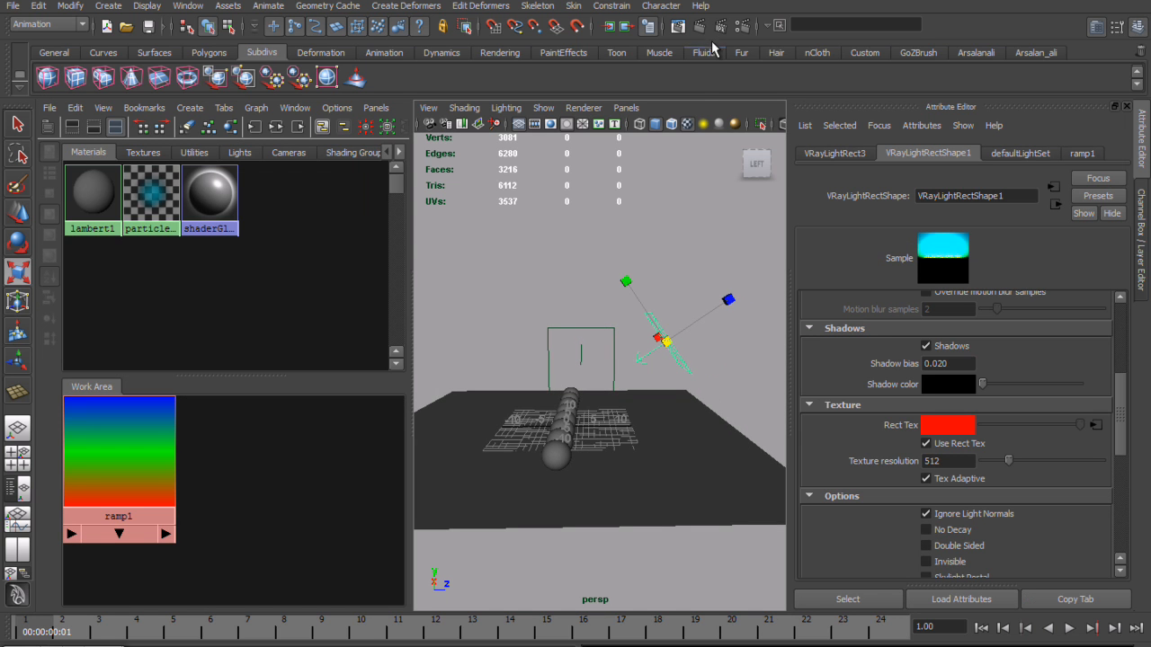
{"action": "mouse_move", "coordinate": [854, 103]}
{"action": "left_click", "coordinate": [936, 81]}
{"action": "left_click", "coordinate": [449, 41]}
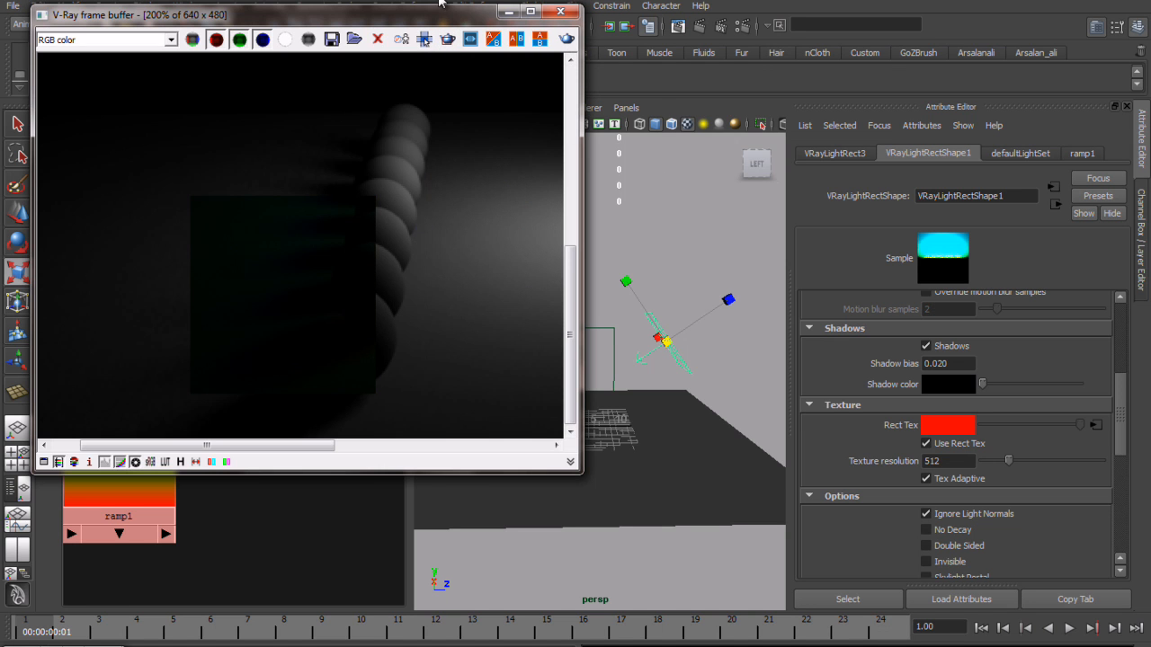
{"action": "left_click", "coordinate": [509, 11]}
- Reframe the perspective view to include both the rect light and the row of spheres and render the whole frame
{"action": "right_click_drag", "start_coordinate": [555, 176], "coordinate": [606, 236], "text": "alt"}
{"action": "left_click_drag", "start_coordinate": [606, 236], "coordinate": [606, 280], "text": "alt"}
{"action": "right_click_drag", "start_coordinate": [606, 280], "coordinate": [648, 311], "text": "alt"}
{"action": "mouse_move", "coordinate": [649, 311]}
{"action": "left_mouse_down", "text": "alt"}
{"action": "mouse_move", "coordinate": [659, 291]}
{"action": "mouse_move", "coordinate": [654, 301]}
{"action": "left_mouse_up", "text": "alt"}
{"action": "left_click", "coordinate": [701, 27]}
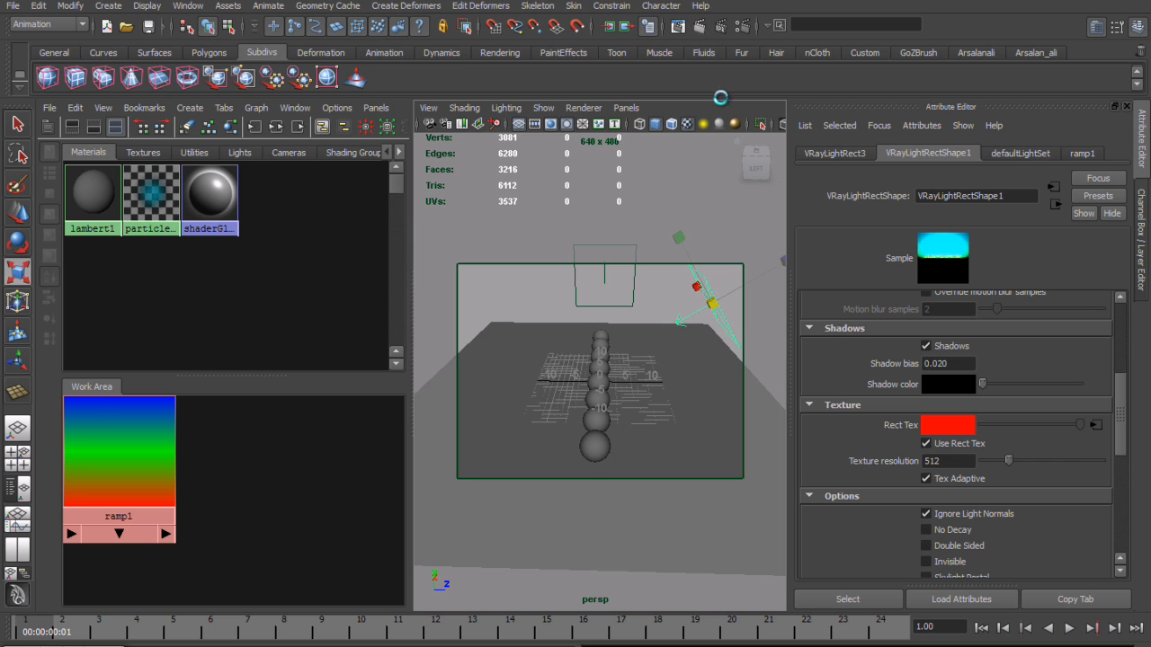
{"action": "mouse_move", "coordinate": [778, 3]}
{"action": "left_click", "coordinate": [915, 76]}
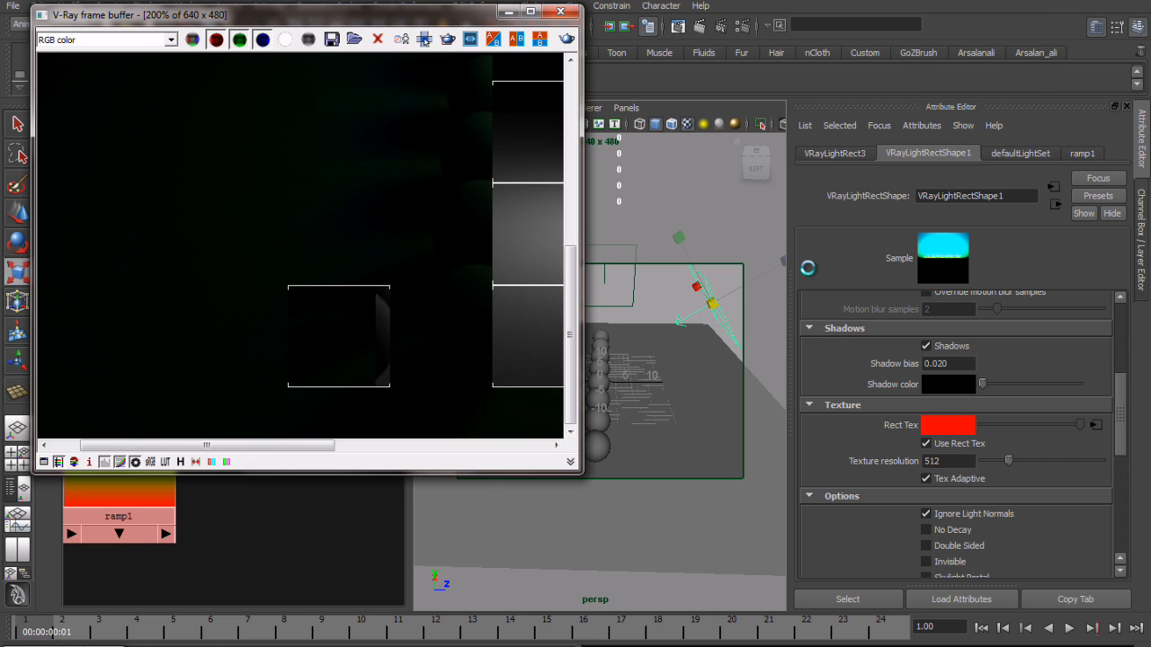
{"action": "scroll", "coordinate": [459, 263], "scroll_direction": "down", "scroll_amount": 2}
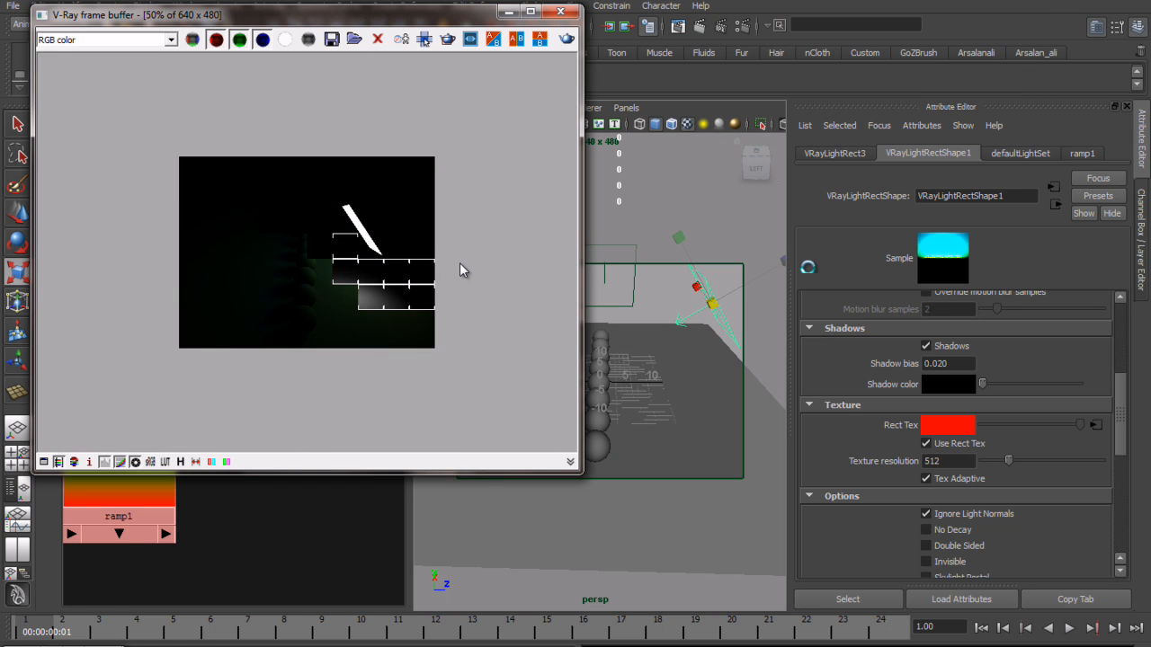
{"action": "scroll", "coordinate": [455, 262], "scroll_direction": "up", "scroll_amount": 1}
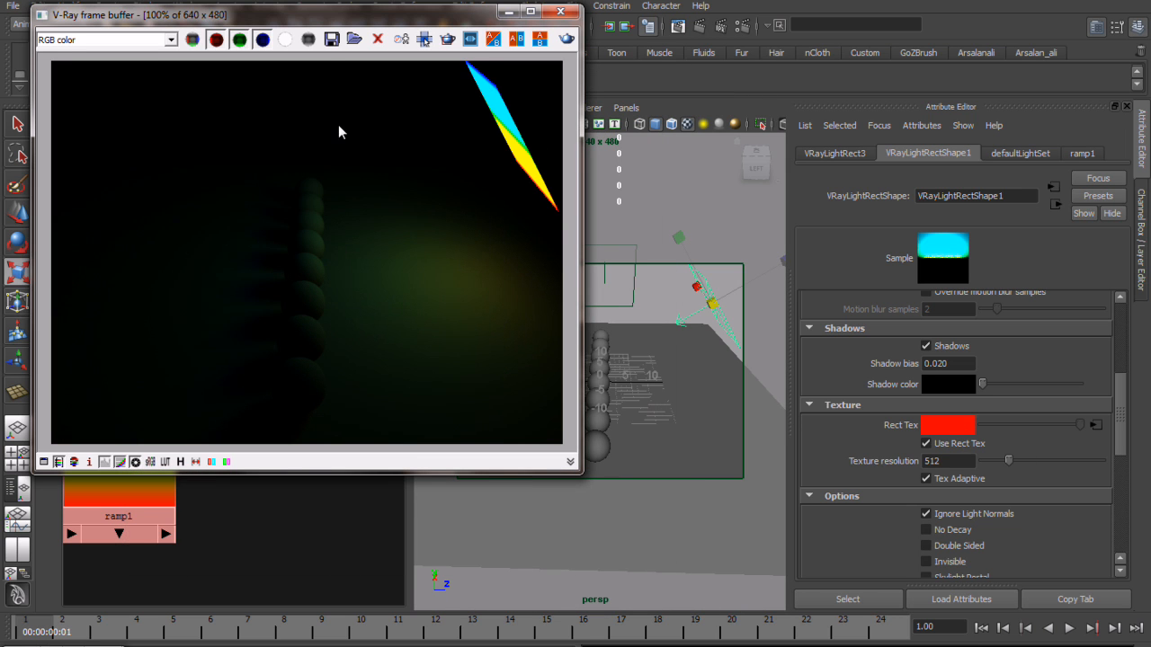
- Set the ramp texture's type to U Ramp, re-render the scene and minimize the frame buffer
{"action": "left_click_drag", "start_coordinate": [335, 34], "coordinate": [529, 366]}
{"action": "left_click", "coordinate": [162, 434]}
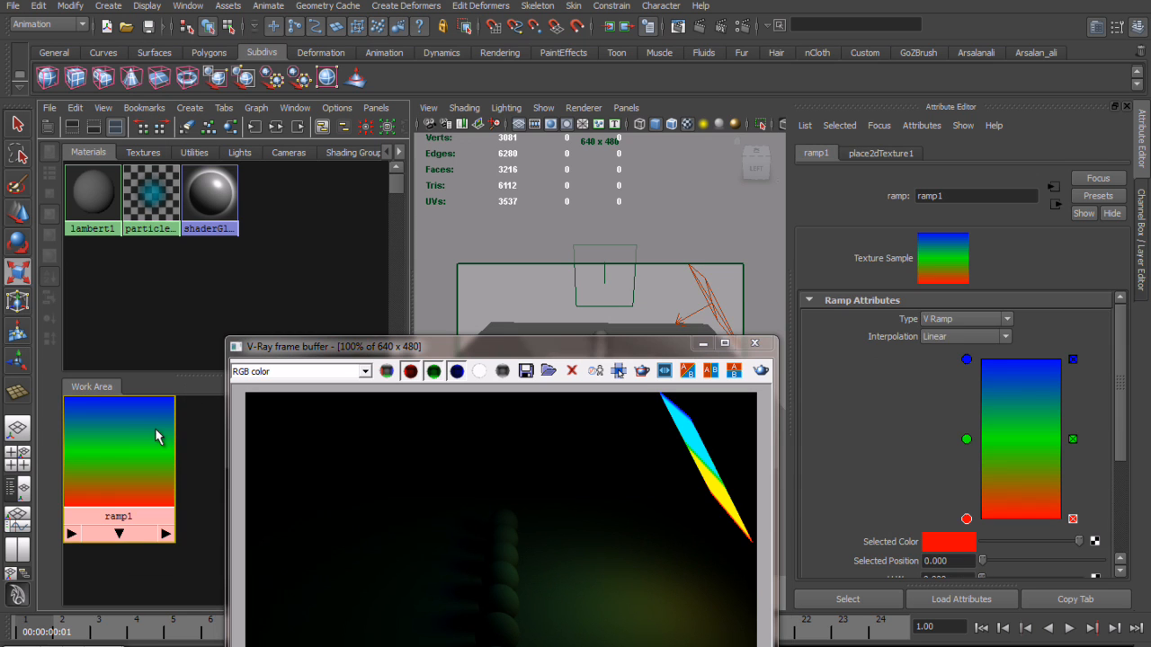
{"action": "left_click", "coordinate": [967, 320]}
{"action": "left_click", "coordinate": [952, 339]}
{"action": "left_click_drag", "start_coordinate": [652, 355], "coordinate": [460, 91]}
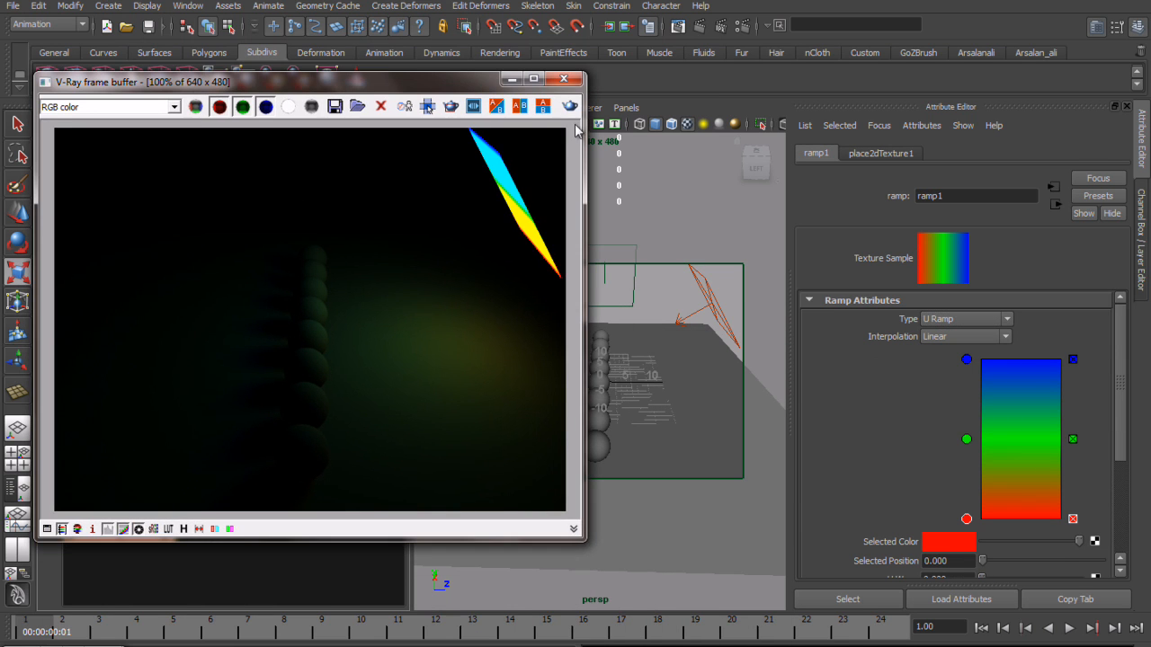
{"action": "left_click", "coordinate": [569, 106]}
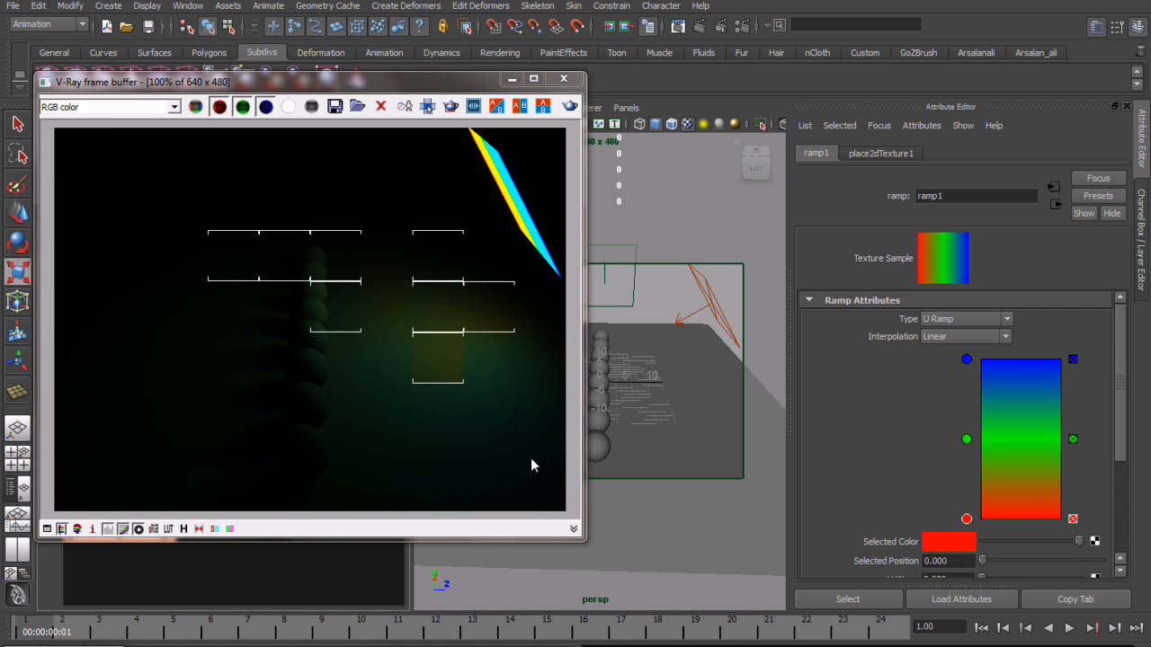
{"action": "left_click", "coordinate": [510, 79]}
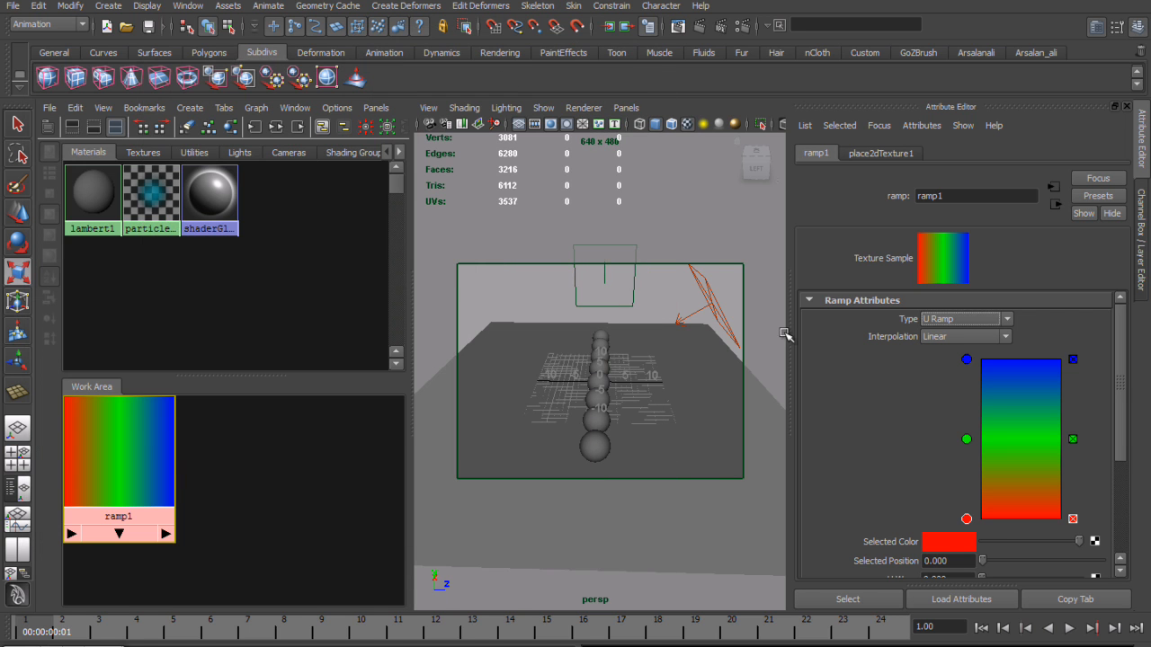
- Disable Use Rect Tex on the rect light and break the ramp's connection to Rect Tex
{"action": "left_click", "coordinate": [755, 325]}
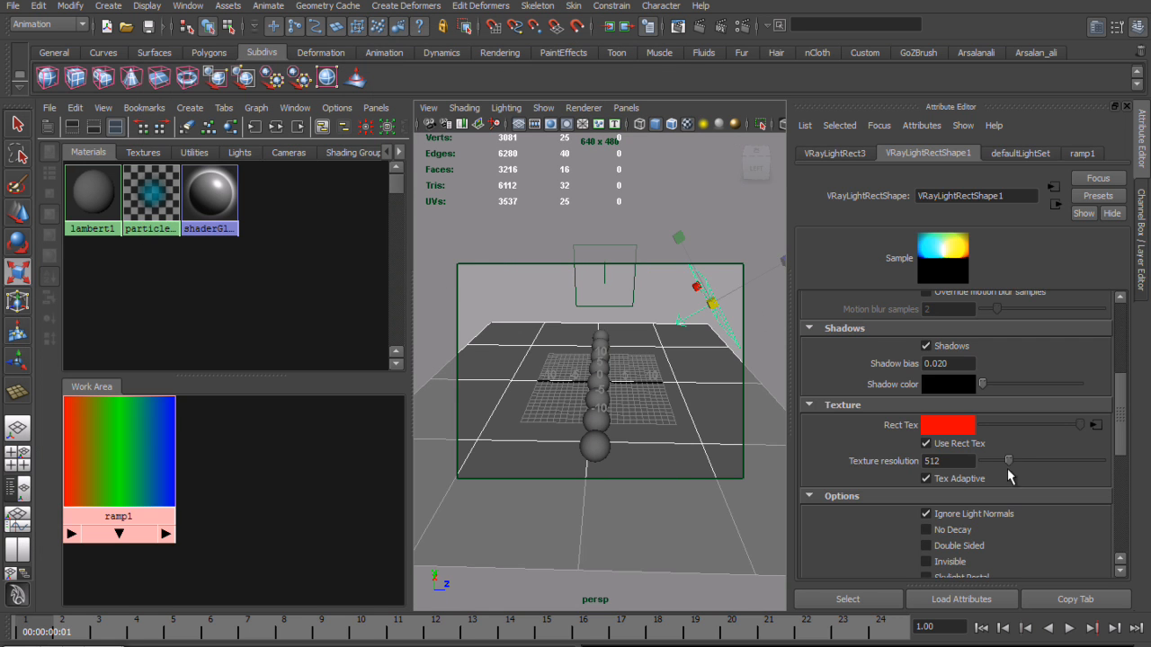
{"action": "left_click", "coordinate": [951, 441]}
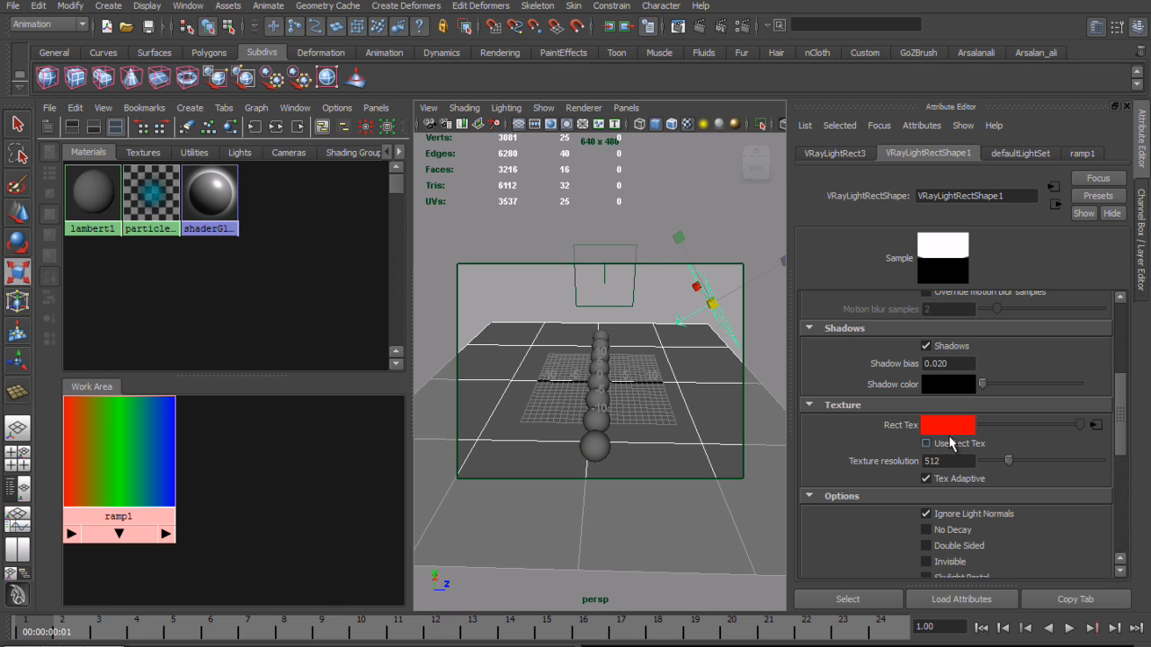
{"action": "right_click", "coordinate": [898, 428]}
{"action": "left_click", "coordinate": [916, 470]}
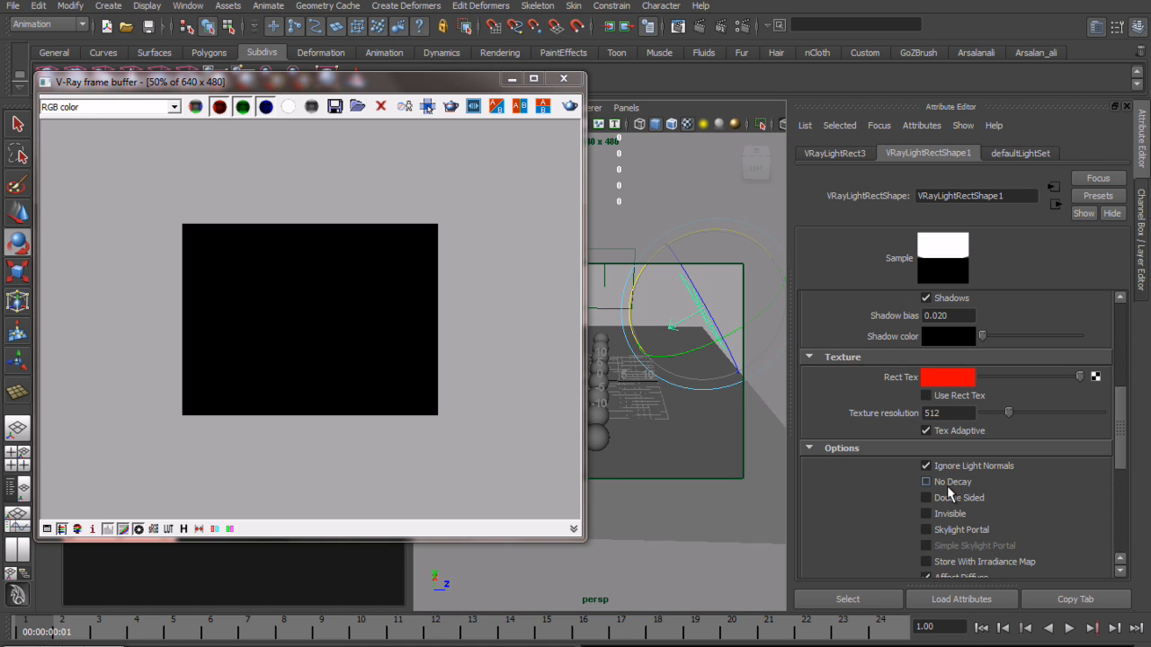
- Enable No Decay in the rect light's options and test-render its effect on the illumination
{"action": "scroll", "coordinate": [1120, 426], "scroll_direction": "up", "scroll_amount": 5}
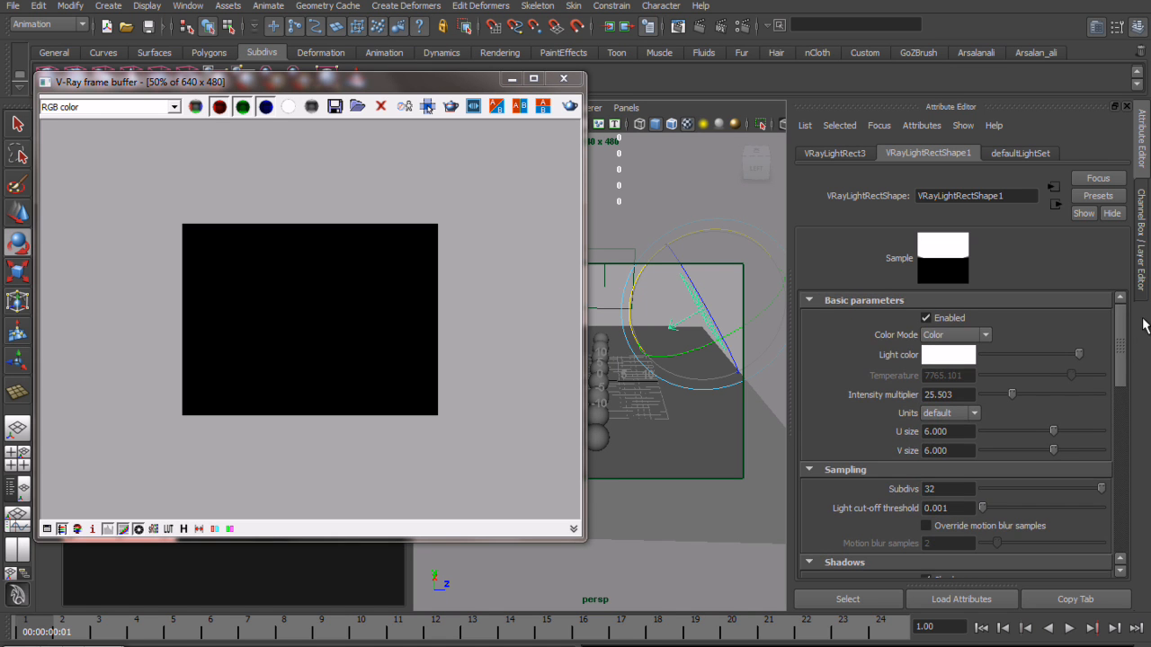
{"action": "scroll", "coordinate": [980, 503], "scroll_direction": "down", "scroll_amount": 8}
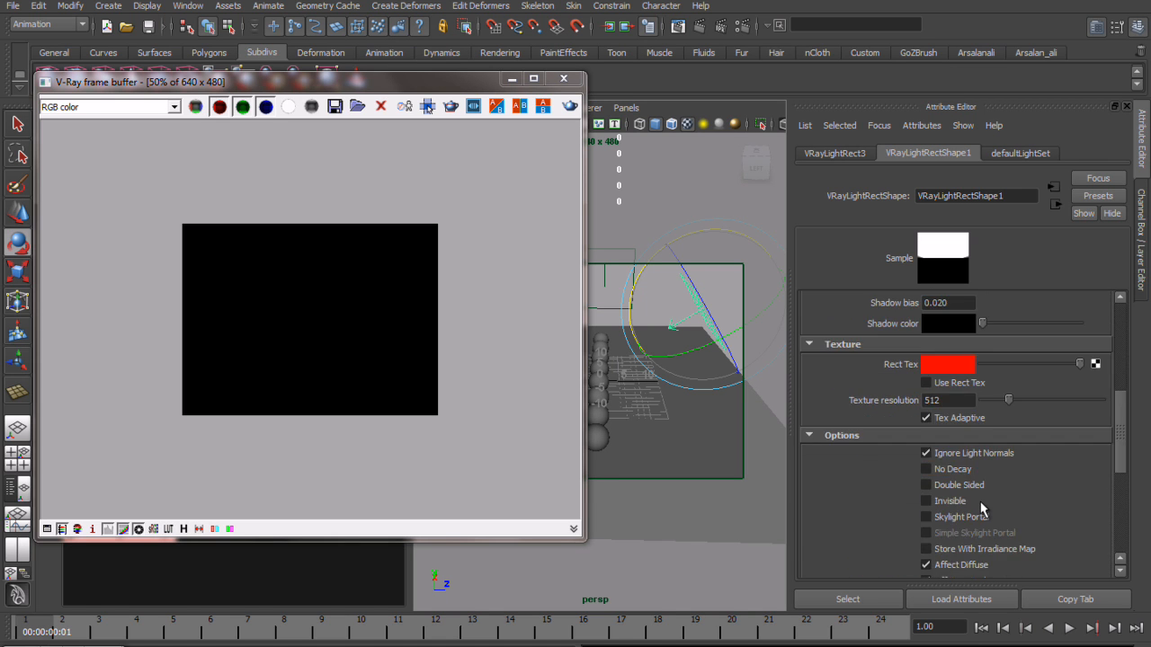
{"action": "left_click", "coordinate": [570, 107]}
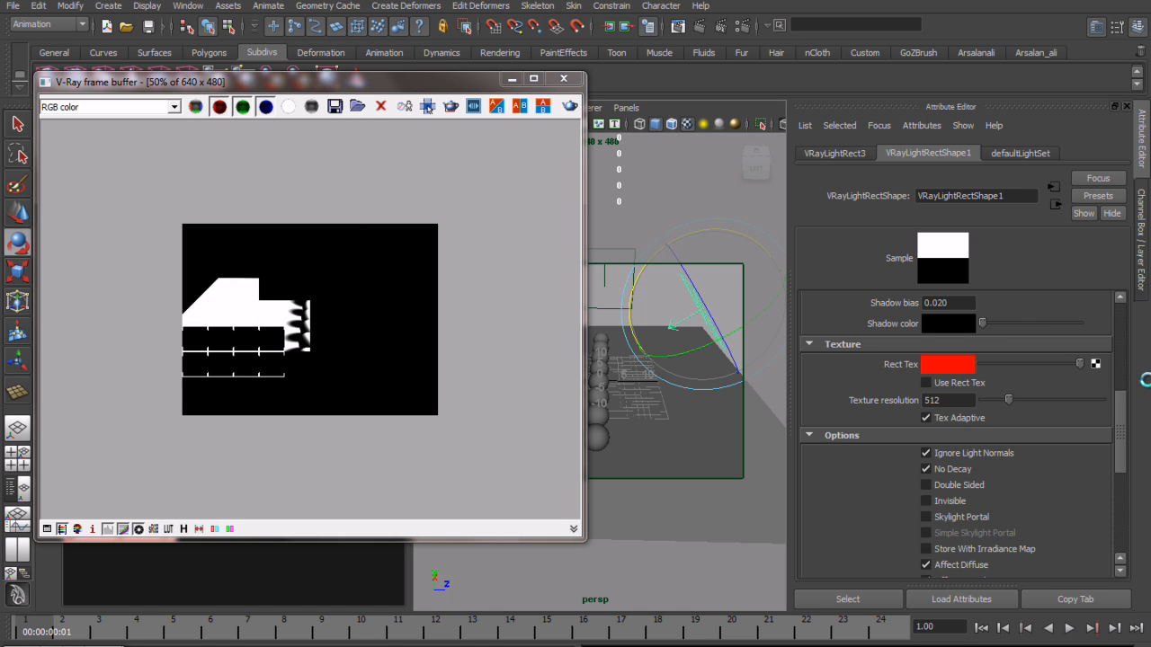
{"action": "left_click_drag", "start_coordinate": [1121, 399], "coordinate": [1117, 305]}
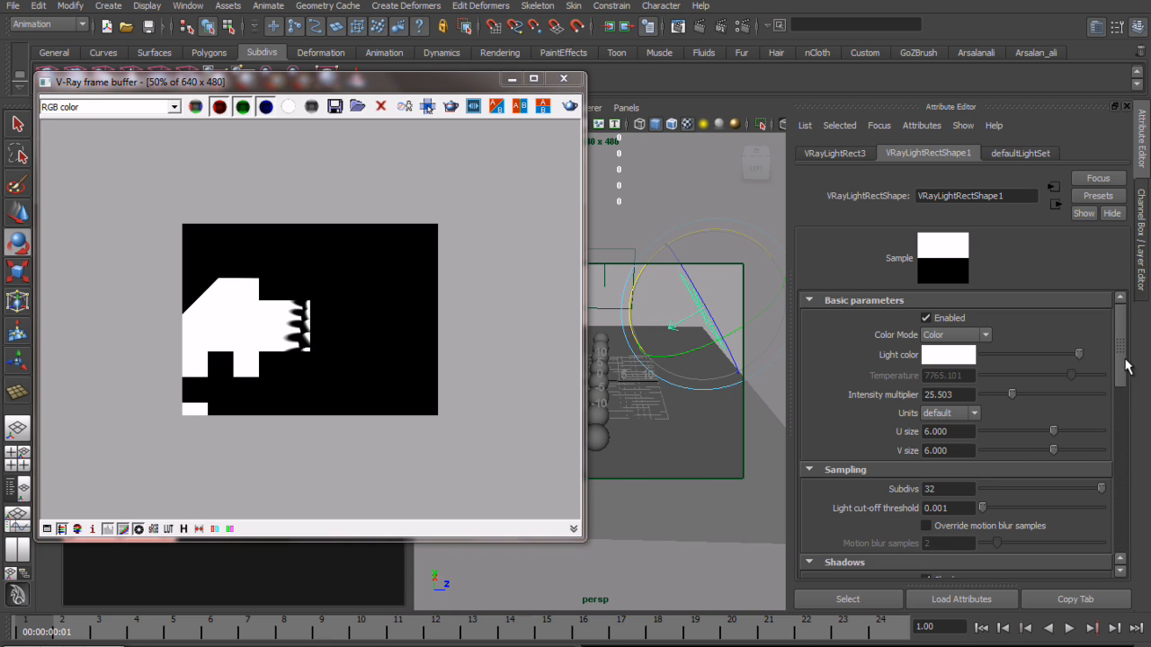
{"action": "left_click_drag", "start_coordinate": [1124, 383], "coordinate": [1122, 492]}
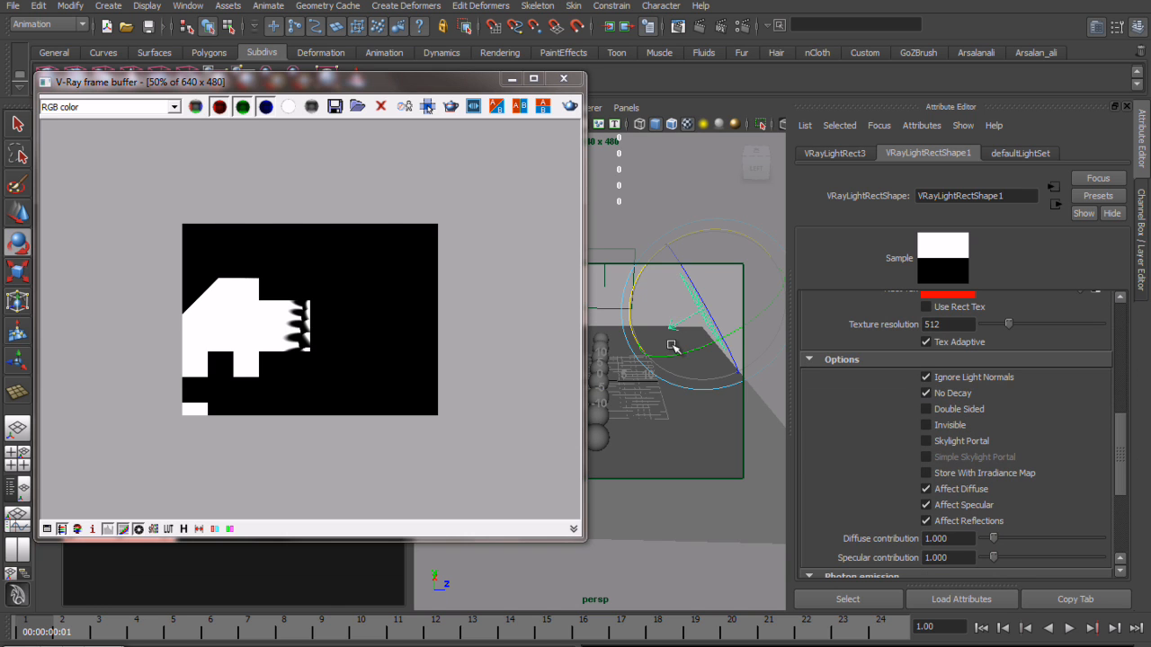
- Disable No Decay, then rotate the rect light closer to vertical and move it above the row of spheres
{"action": "left_click", "coordinate": [942, 396]}
{"action": "key", "text": "w"}
{"action": "key", "text": "e"}
{"action": "left_click_drag", "start_coordinate": [676, 245], "coordinate": [728, 239]}
{"action": "key", "text": "w"}
{"action": "left_click_drag", "start_coordinate": [755, 310], "coordinate": [662, 339]}
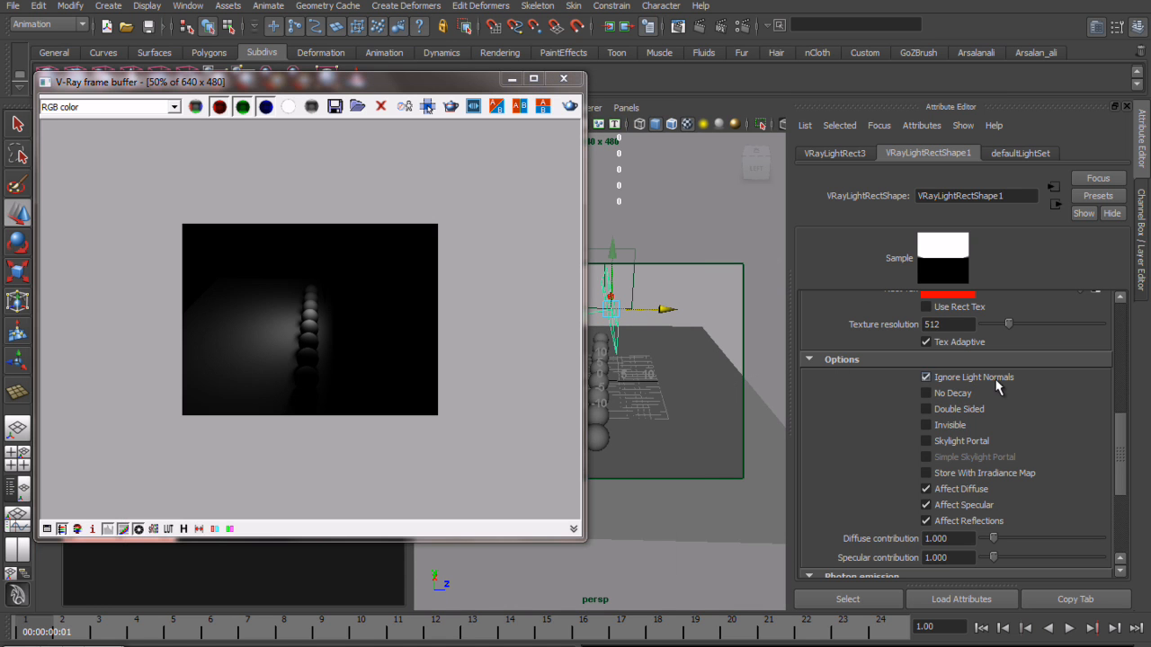
- Test-render the rect light with Ignore Light Normals disabled and with Double Sided enabled, restoring both options
{"action": "left_click", "coordinate": [996, 381]}
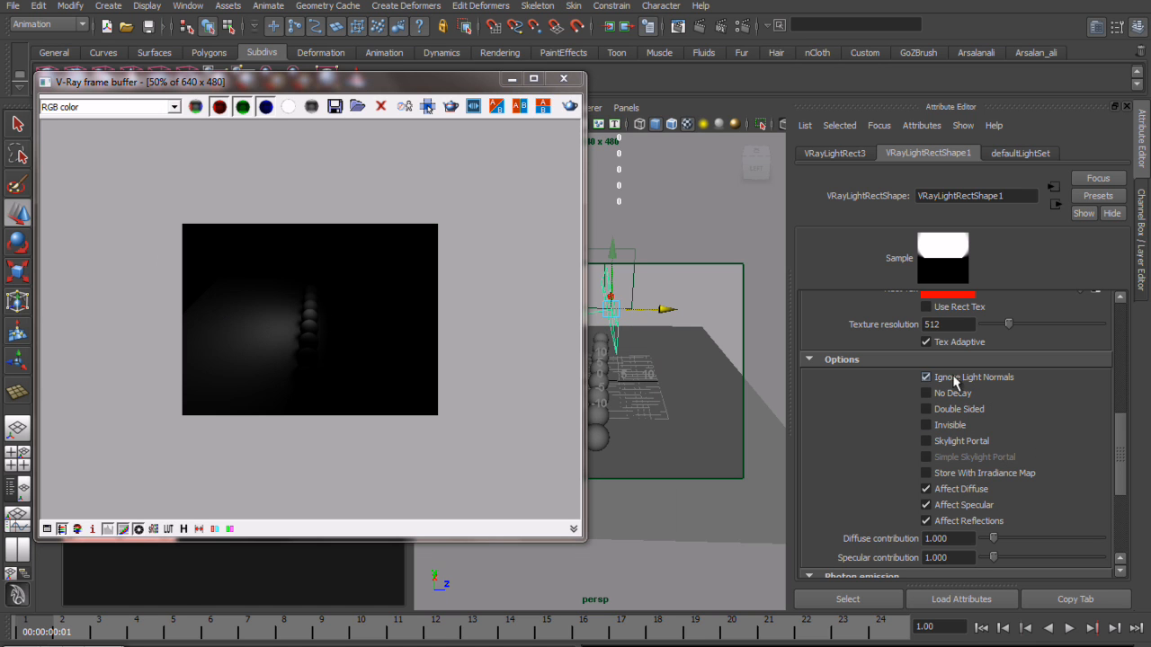
{"action": "left_click", "coordinate": [570, 106]}
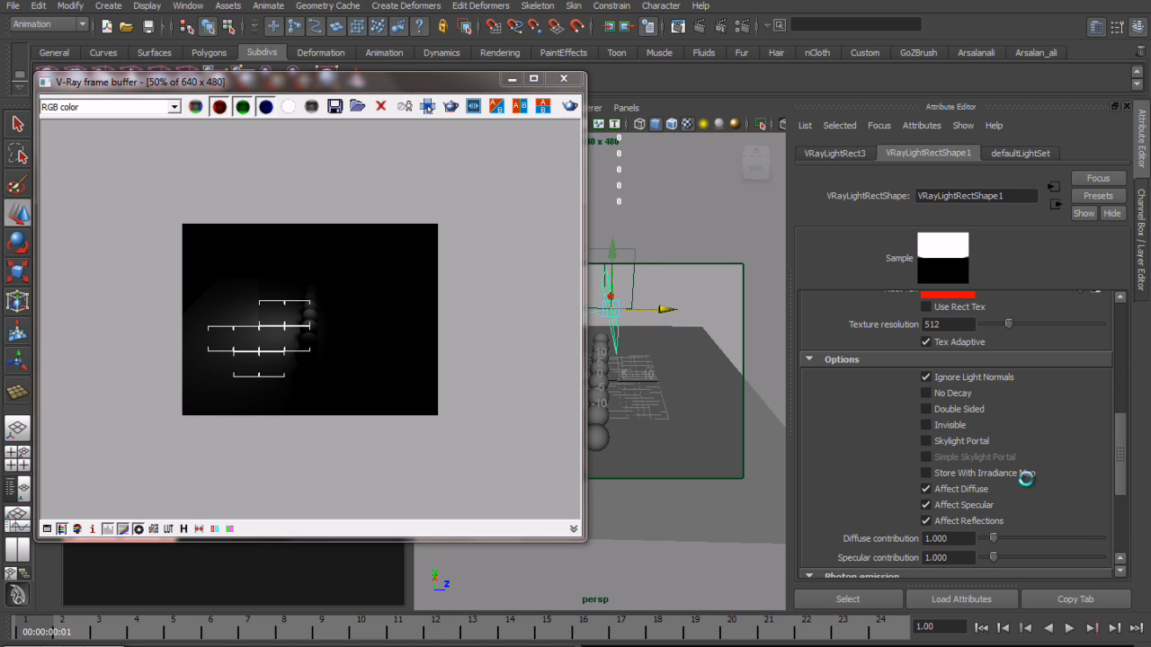
{"action": "left_click", "coordinate": [935, 409]}
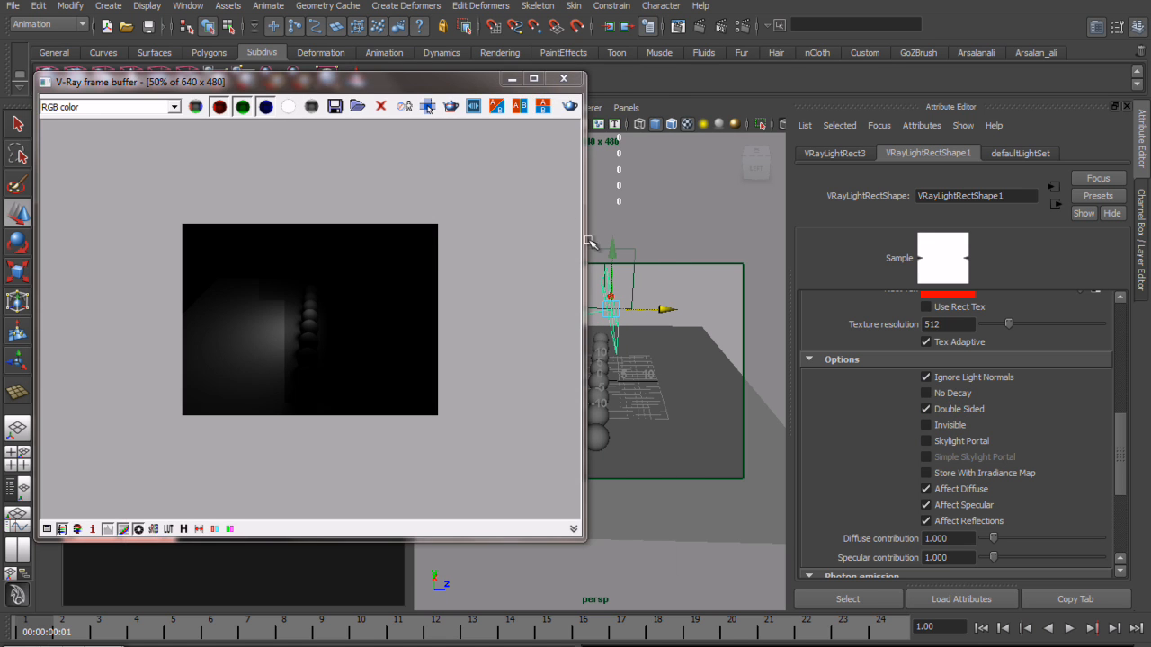
{"action": "left_click", "coordinate": [571, 107]}
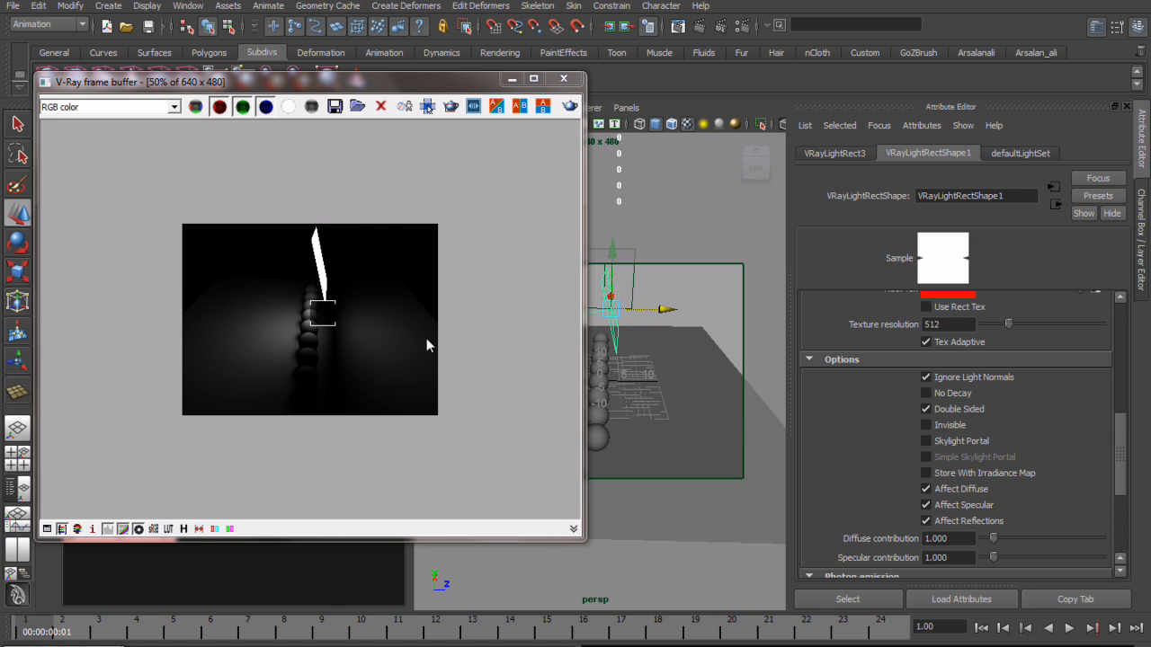
{"action": "left_click", "coordinate": [926, 409]}
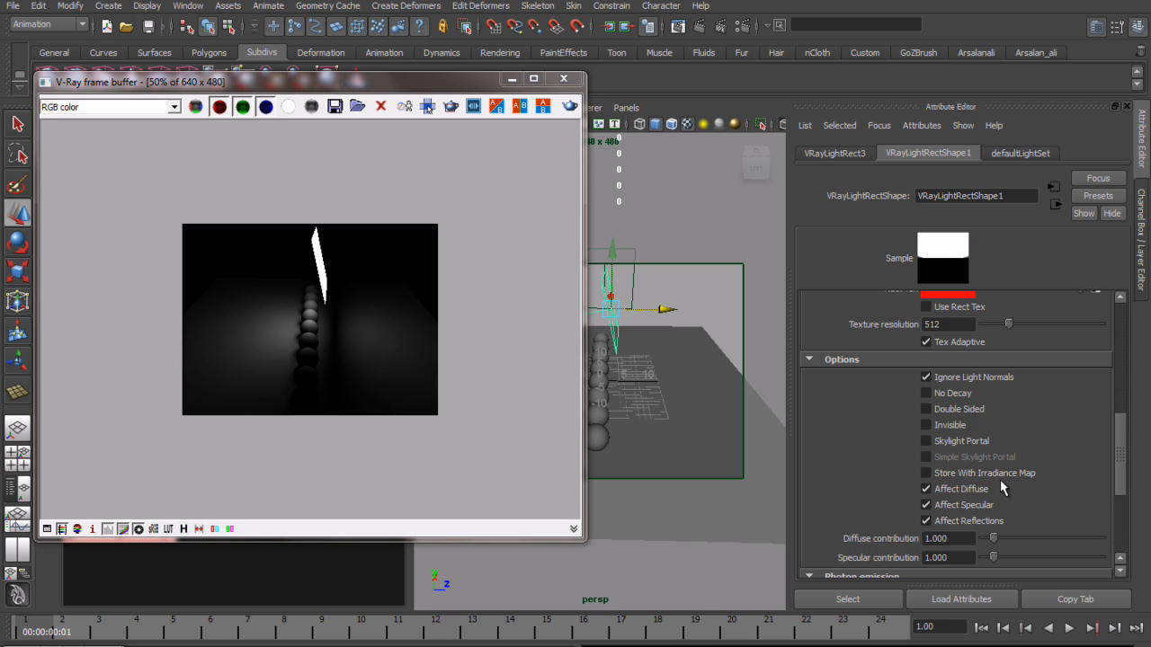
- Turn on GI in the render settings, keep Irradiance map as the primary bounces engine and close the settings
{"action": "left_click", "coordinate": [720, 27]}
{"action": "left_click", "coordinate": [608, 82]}
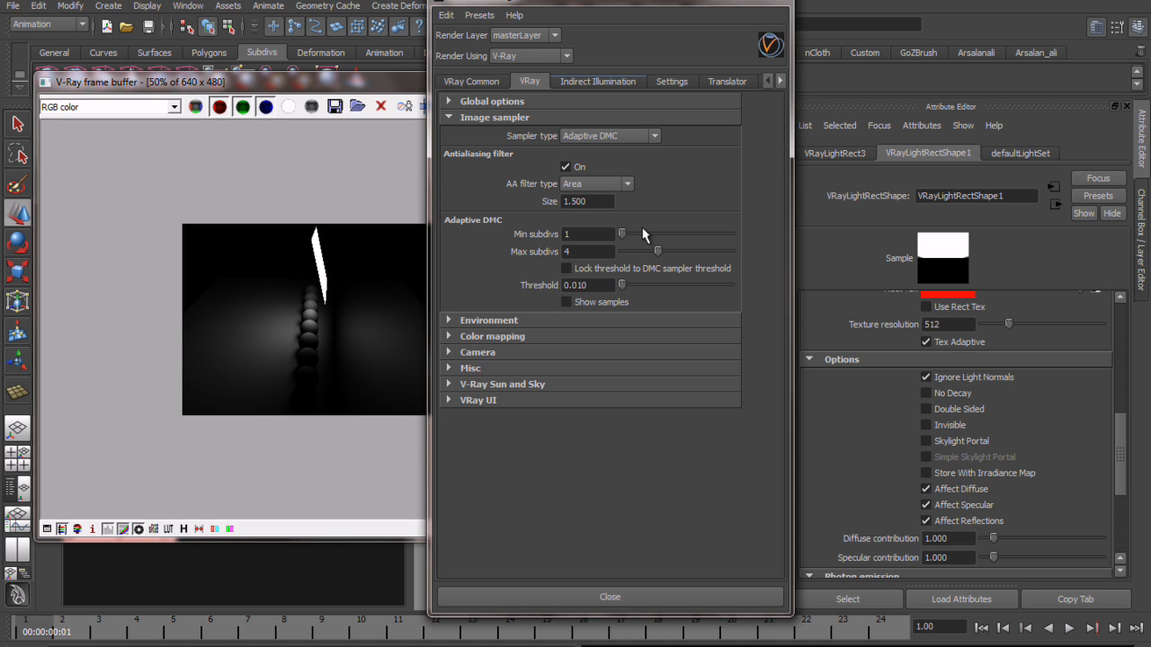
{"action": "left_click", "coordinate": [579, 119]}
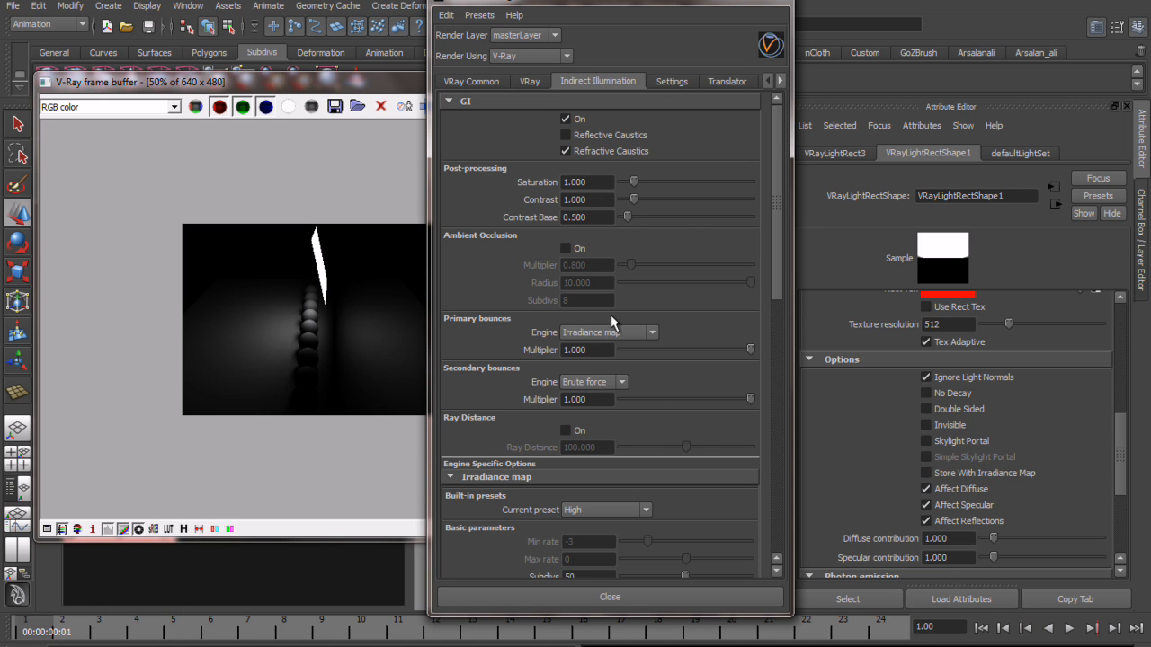
{"action": "left_click", "coordinate": [629, 332]}
{"action": "left_click", "coordinate": [639, 333]}
{"action": "left_click", "coordinate": [725, 2]}
- Review the rect light's contribution, photon emission, UI, object display and node behavior attributes, and close the frame buffer
{"action": "scroll", "coordinate": [1023, 476], "scroll_direction": "down", "scroll_amount": 2}
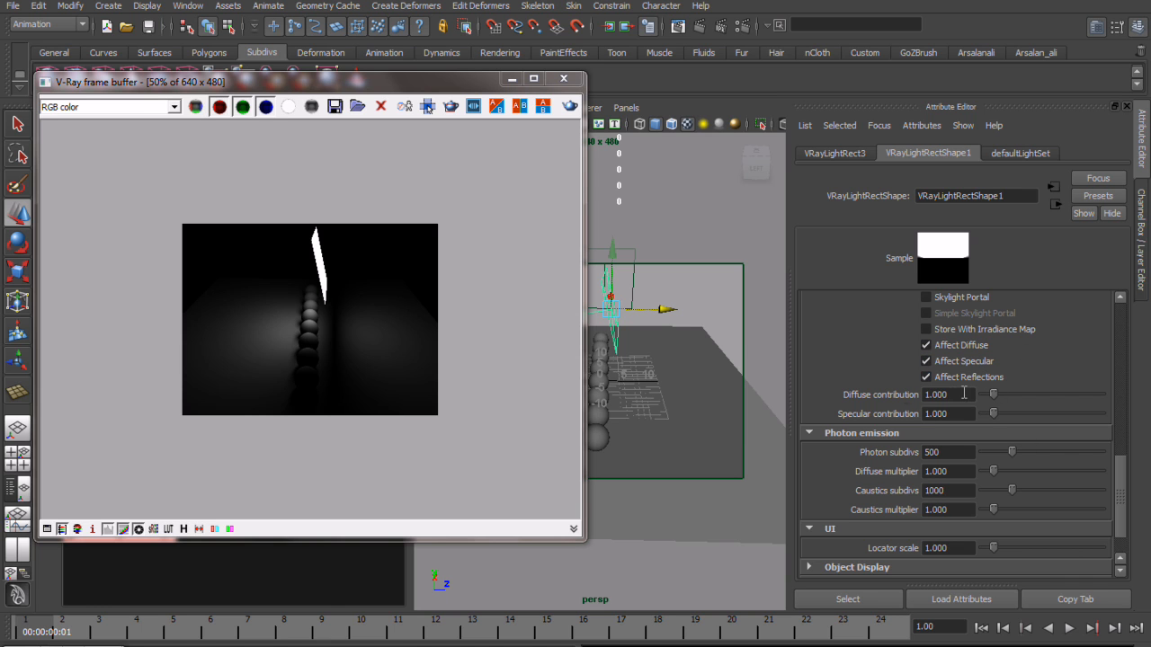
{"action": "left_click", "coordinate": [744, 325]}
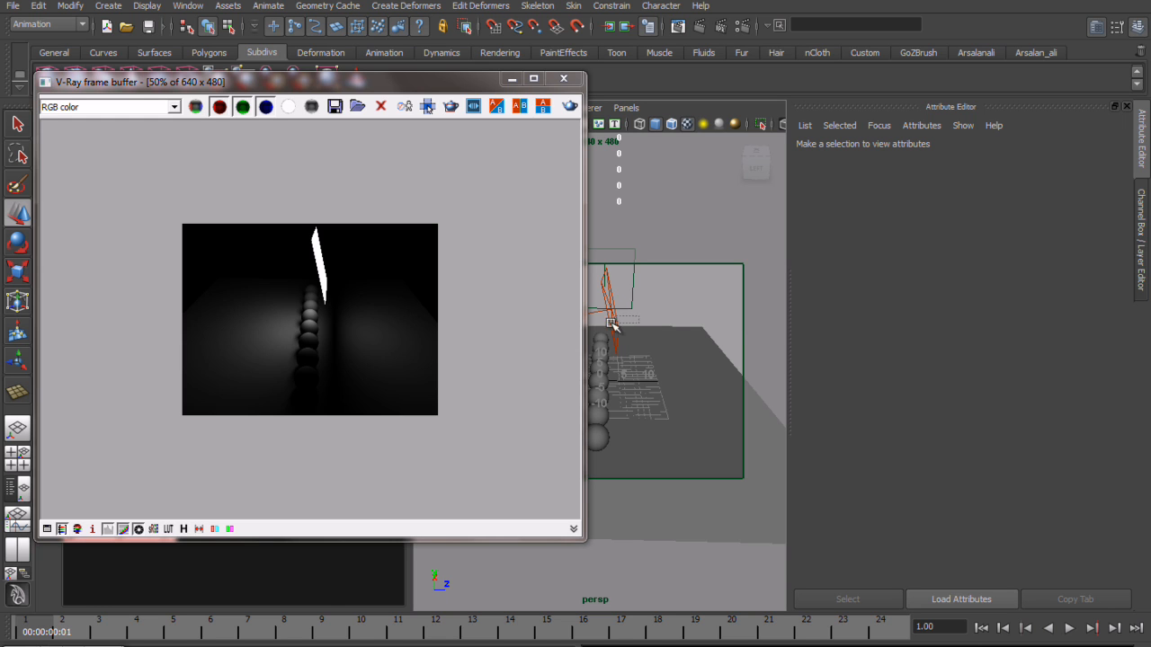
{"action": "left_click", "coordinate": [608, 319]}
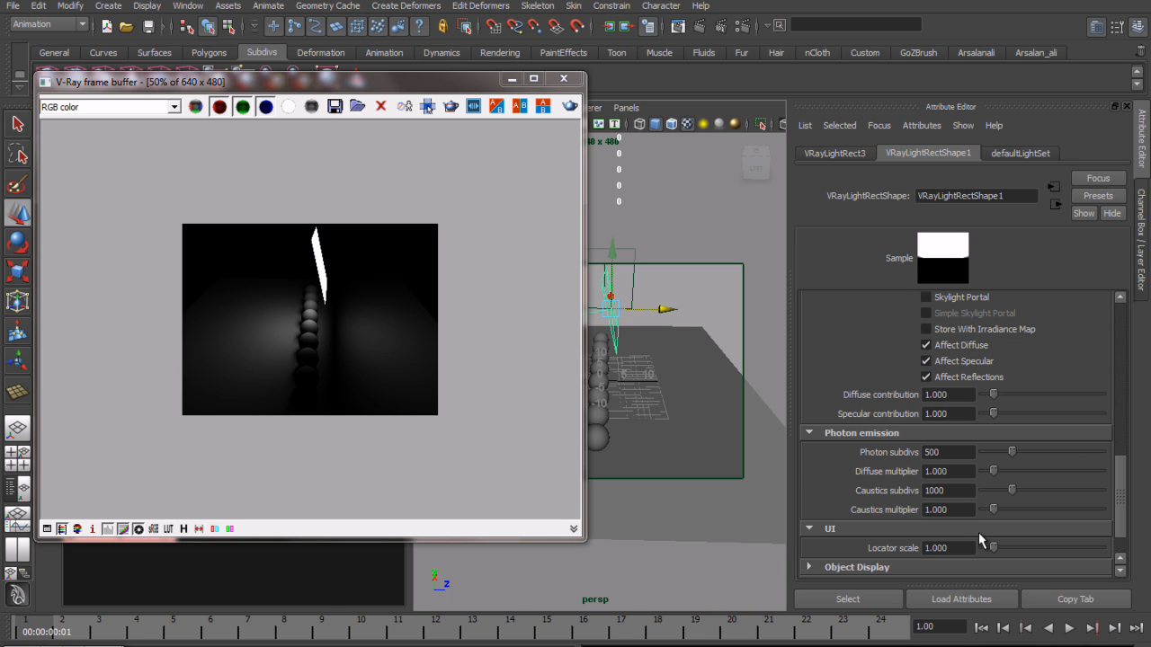
{"action": "scroll", "coordinate": [908, 504], "scroll_direction": "down", "scroll_amount": 2}
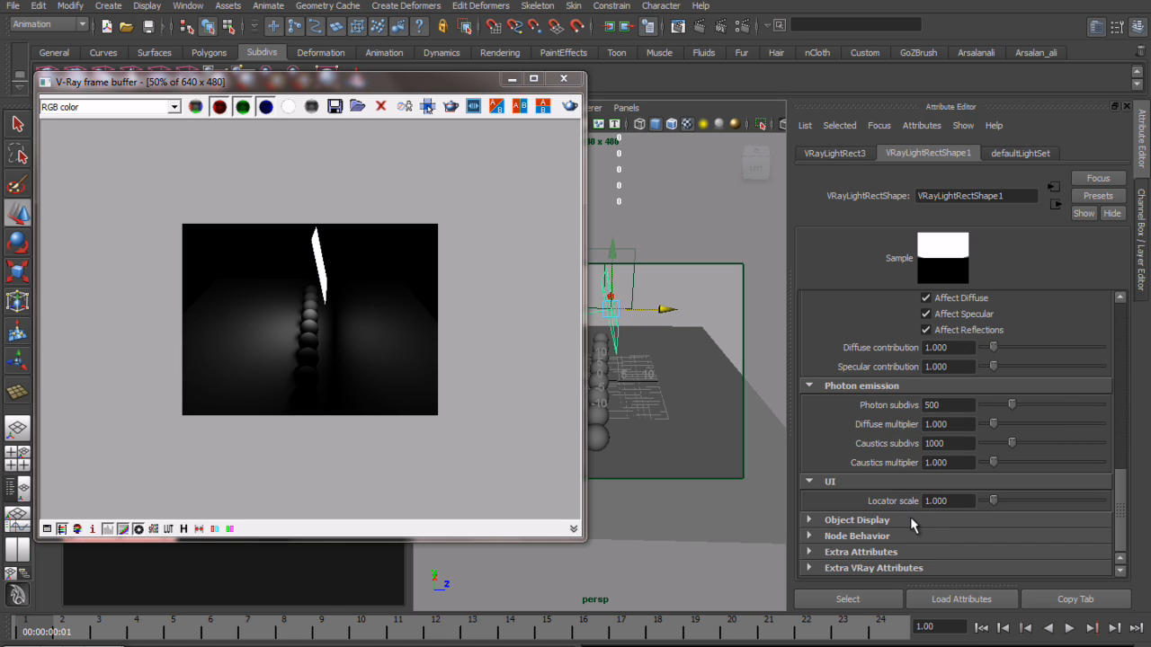
{"action": "left_click", "coordinate": [910, 519]}
{"action": "left_click", "coordinate": [961, 538]}
{"action": "left_click", "coordinate": [961, 538]}
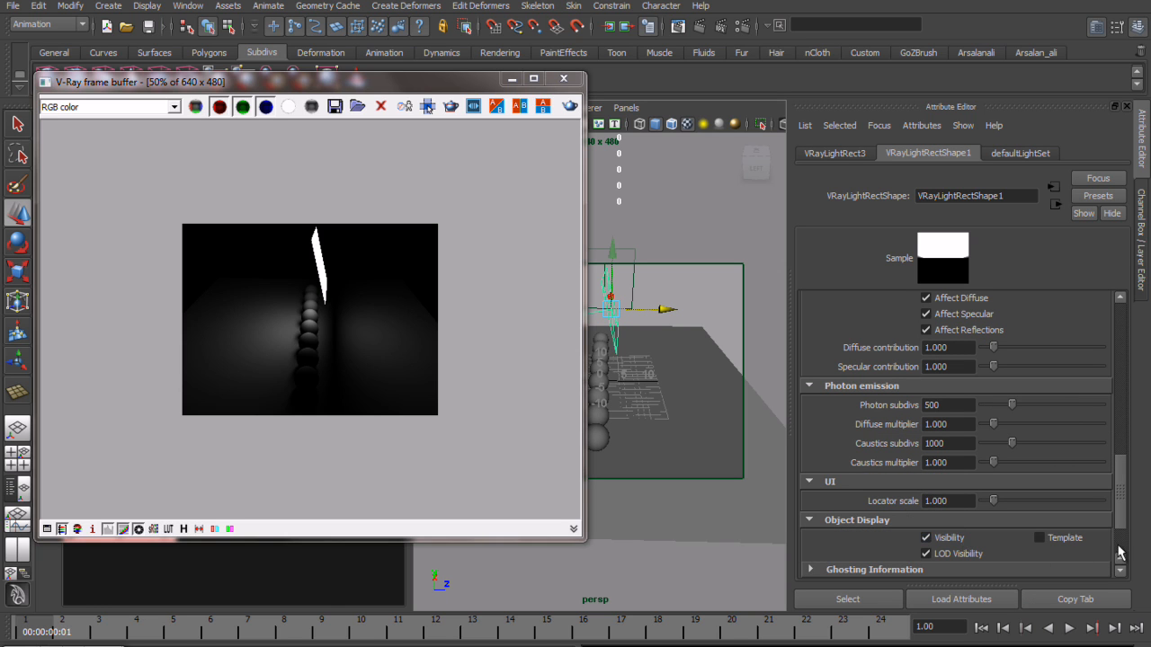
{"action": "left_click", "coordinate": [1082, 551]}
{"action": "left_click", "coordinate": [1082, 550]}
{"action": "scroll", "coordinate": [983, 506], "scroll_direction": "down", "scroll_amount": 3}
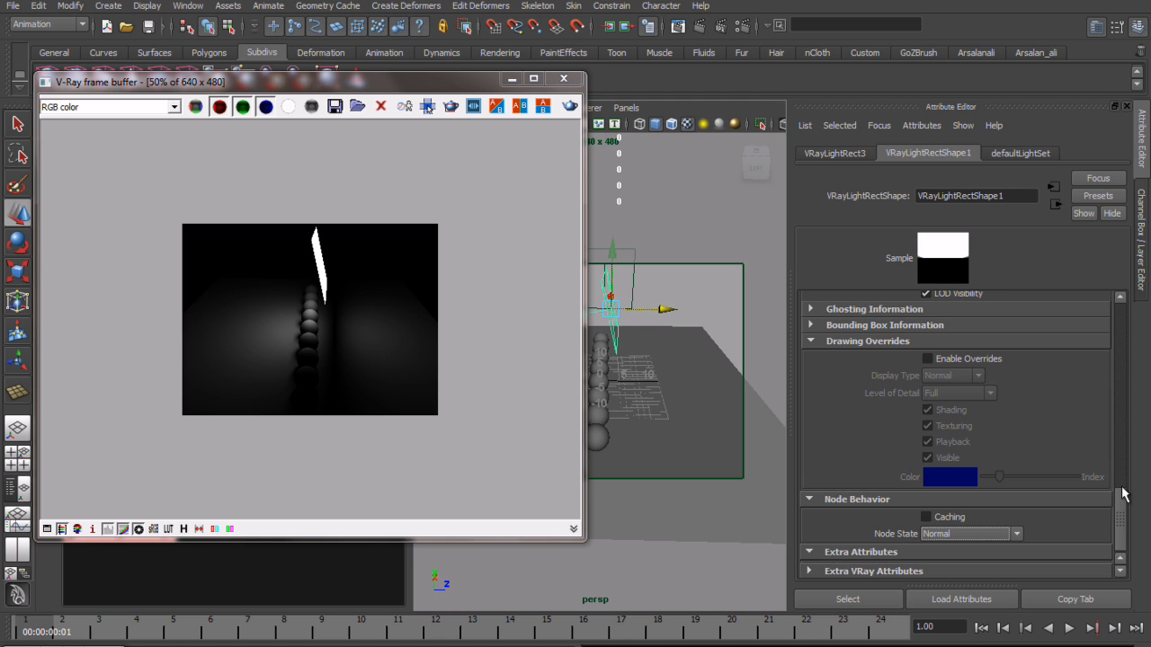
{"action": "left_click_drag", "start_coordinate": [1122, 500], "coordinate": [1123, 293]}
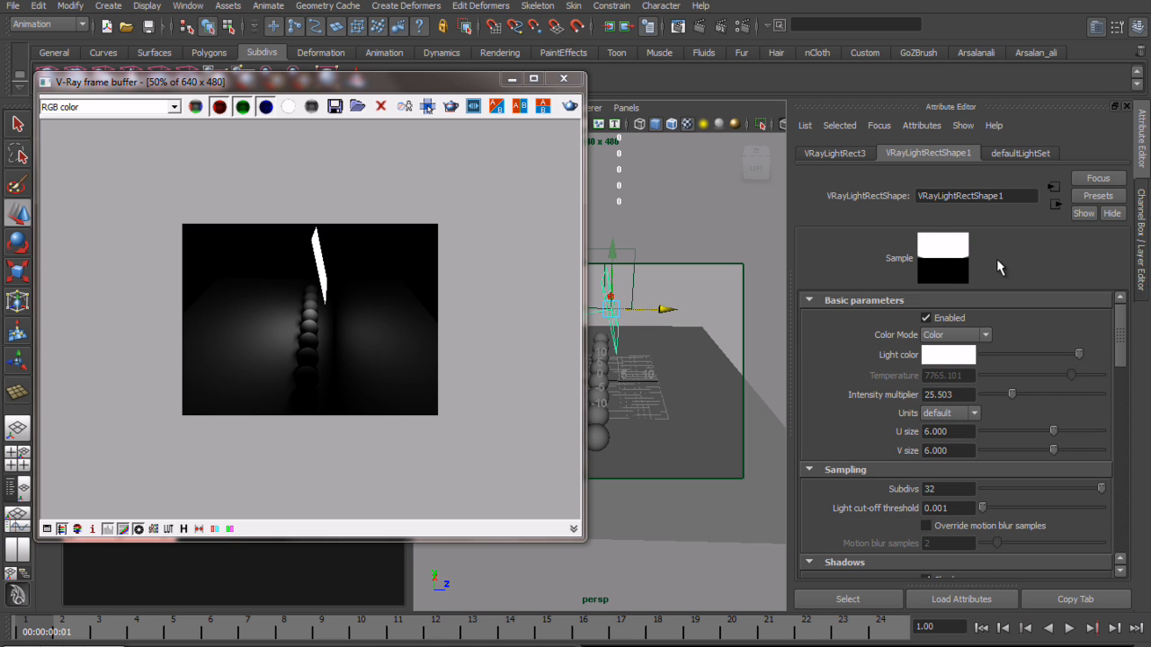
{"action": "left_click", "coordinate": [563, 78]}
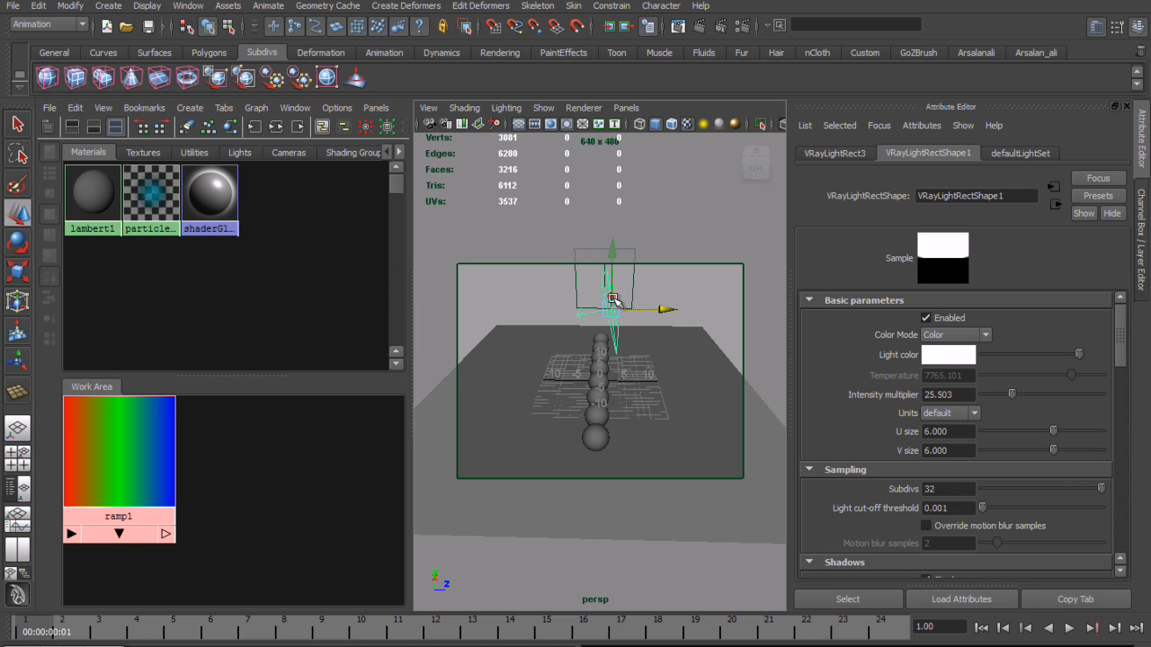
- Delete the V-Ray rect light and create a V-Ray sphere light in its place
{"action": "left_click", "coordinate": [669, 304]}
{"action": "left_click", "coordinate": [624, 315]}
{"action": "key", "text": "Delete"}
{"action": "left_click", "coordinate": [162, 9]}
{"action": "mouse_move", "coordinate": [101, 10]}
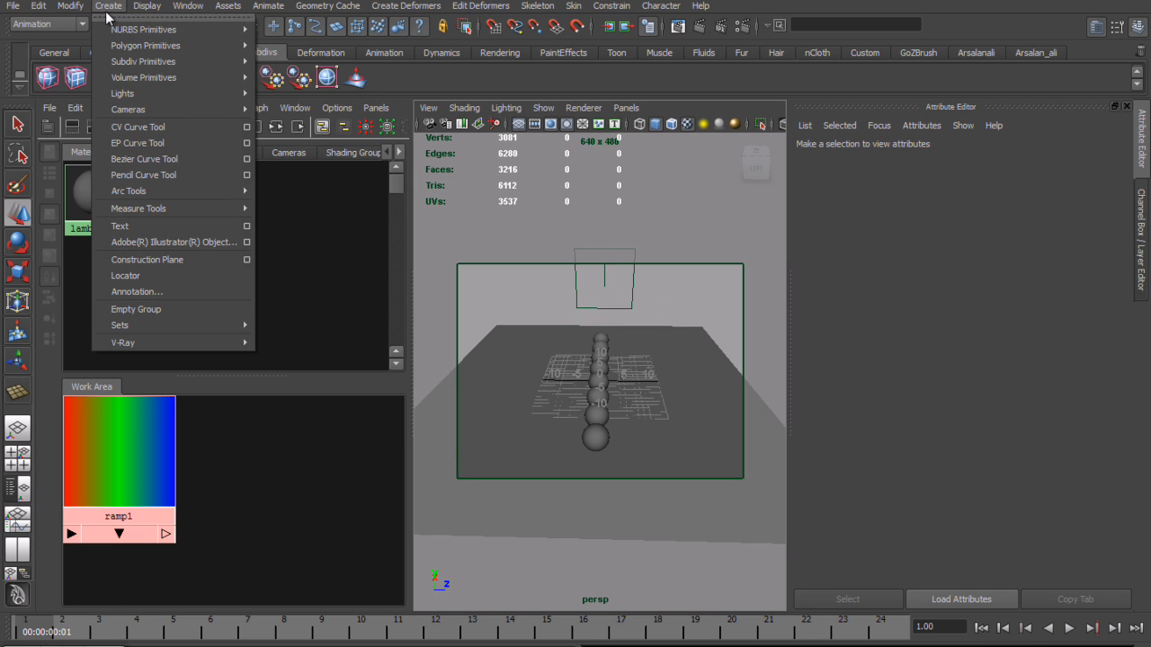
{"action": "mouse_move", "coordinate": [135, 94]}
{"action": "left_click", "coordinate": [346, 199]}
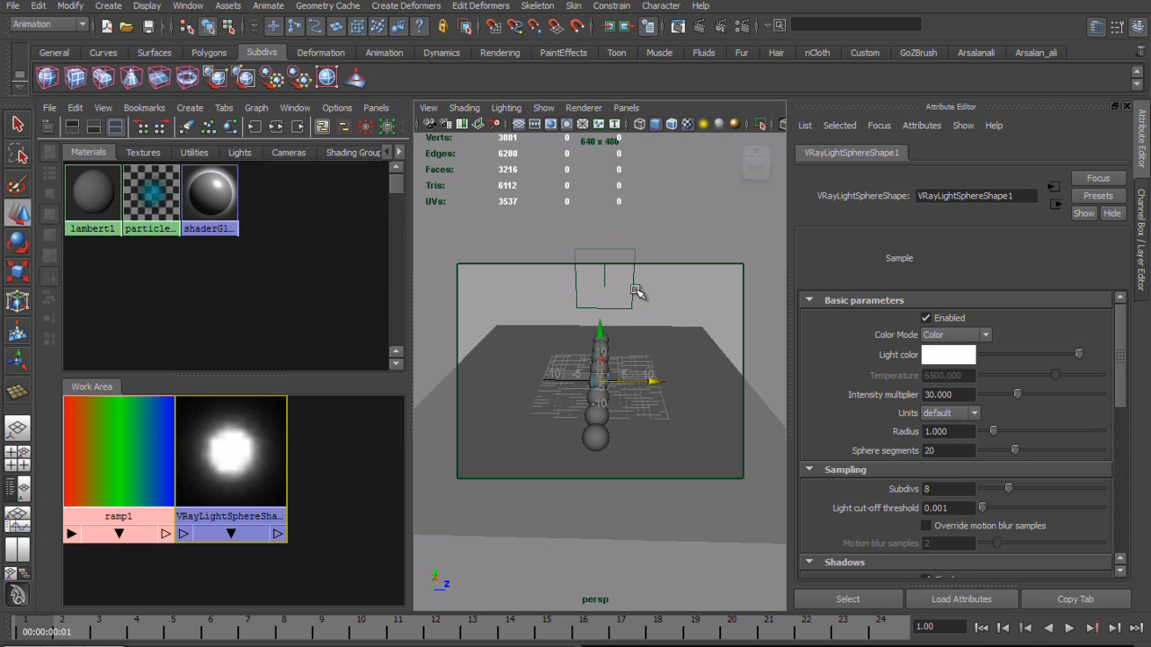
- Raise the sphere light above the row of spheres, then try a larger radius and undo that change
{"action": "left_click_drag", "start_coordinate": [601, 330], "coordinate": [602, 256]}
{"action": "left_click_drag", "start_coordinate": [635, 318], "coordinate": [445, 314], "text": "alt"}
{"action": "left_click_drag", "start_coordinate": [586, 279], "coordinate": [660, 333], "text": "alt"}
{"action": "left_click_drag", "start_coordinate": [545, 317], "coordinate": [579, 320], "text": "alt"}
{"action": "left_click_drag", "start_coordinate": [993, 432], "coordinate": [1081, 437]}
{"action": "key", "text": "ctrl+z"}
- Try the Watts, lm/m/m/sr, Lumens and w/m/m/sr units on the sphere light, then restore the default units
{"action": "left_click", "coordinate": [962, 413]}
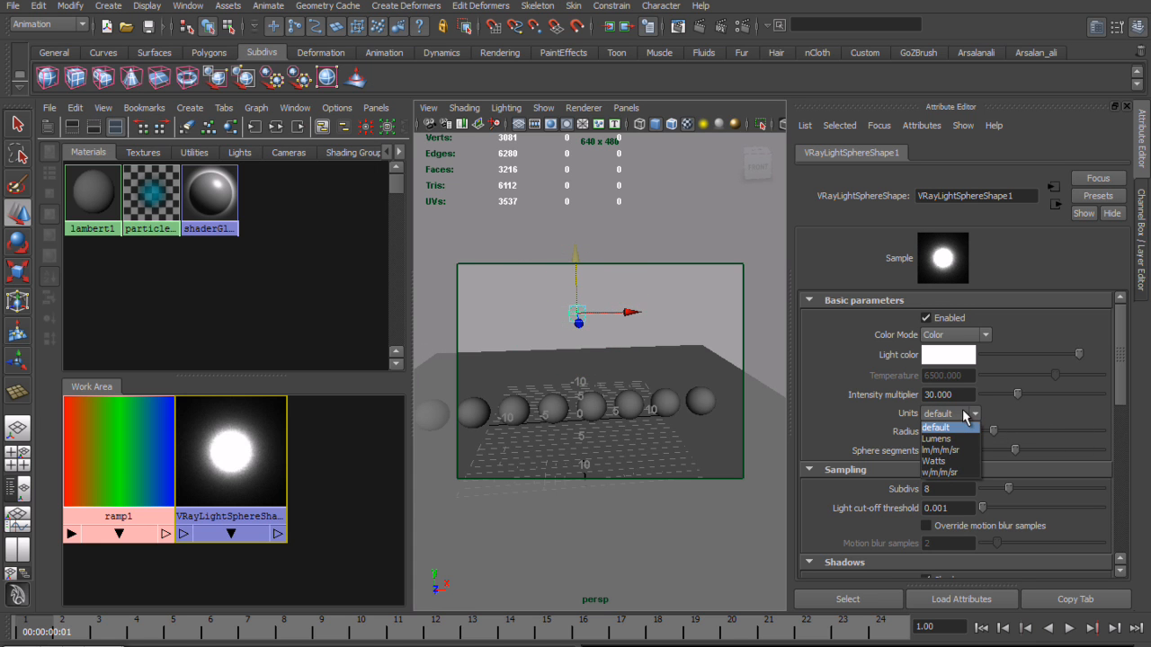
{"action": "left_click", "coordinate": [1006, 413]}
{"action": "left_click", "coordinate": [965, 413]}
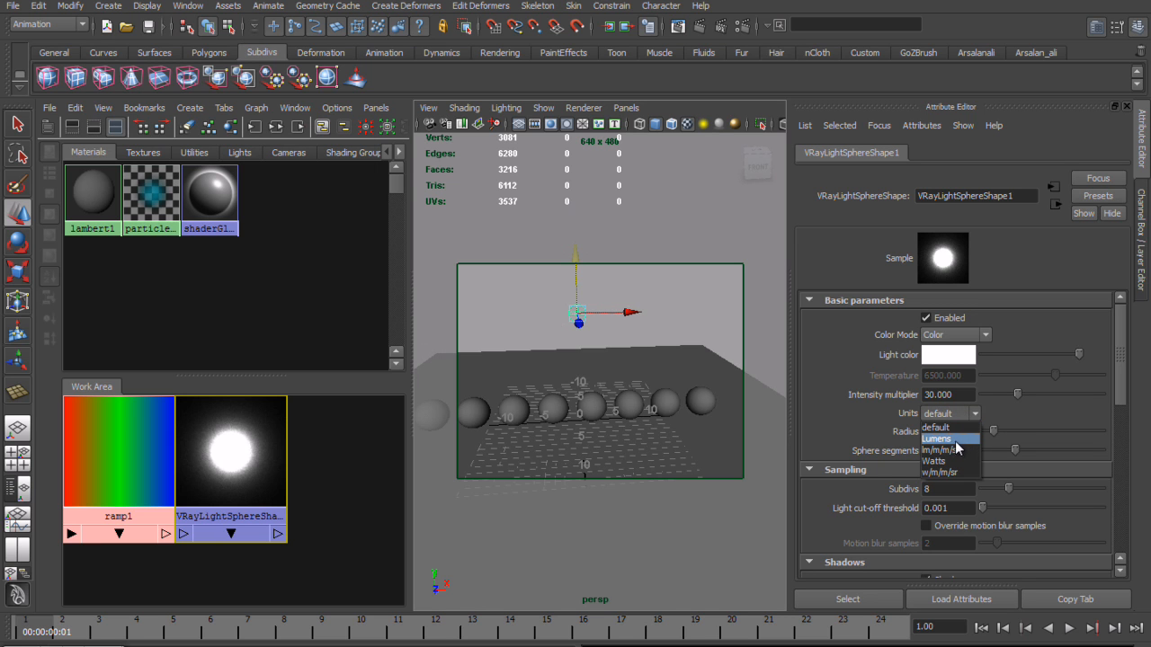
{"action": "left_click", "coordinate": [1038, 418]}
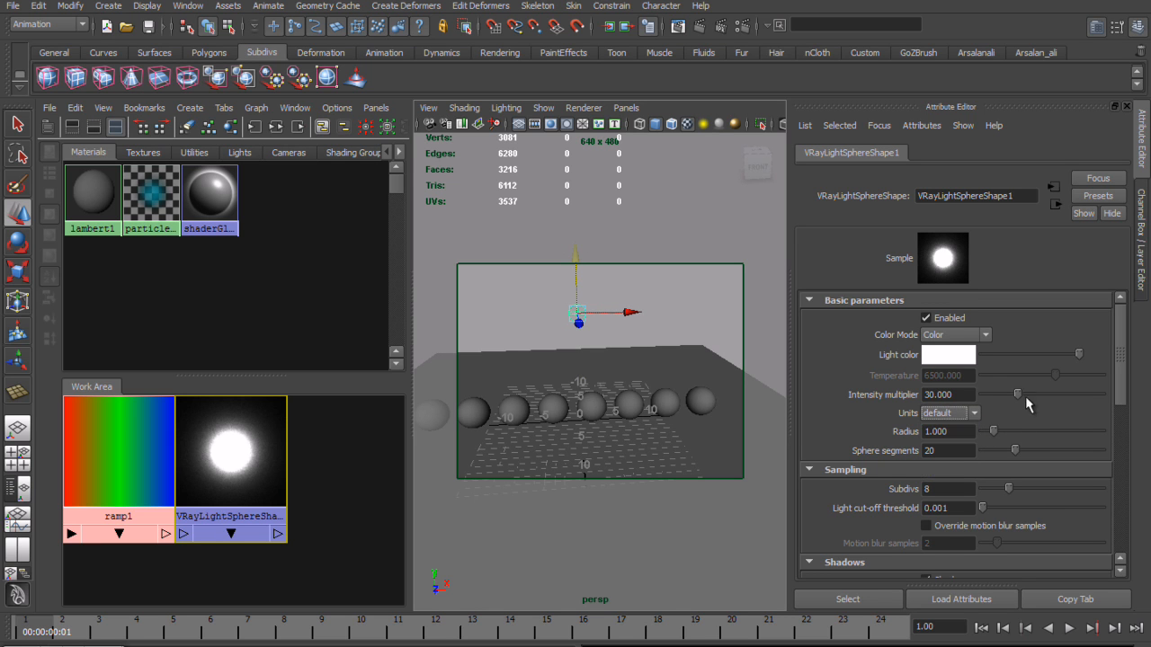
{"action": "left_click", "coordinate": [955, 419]}
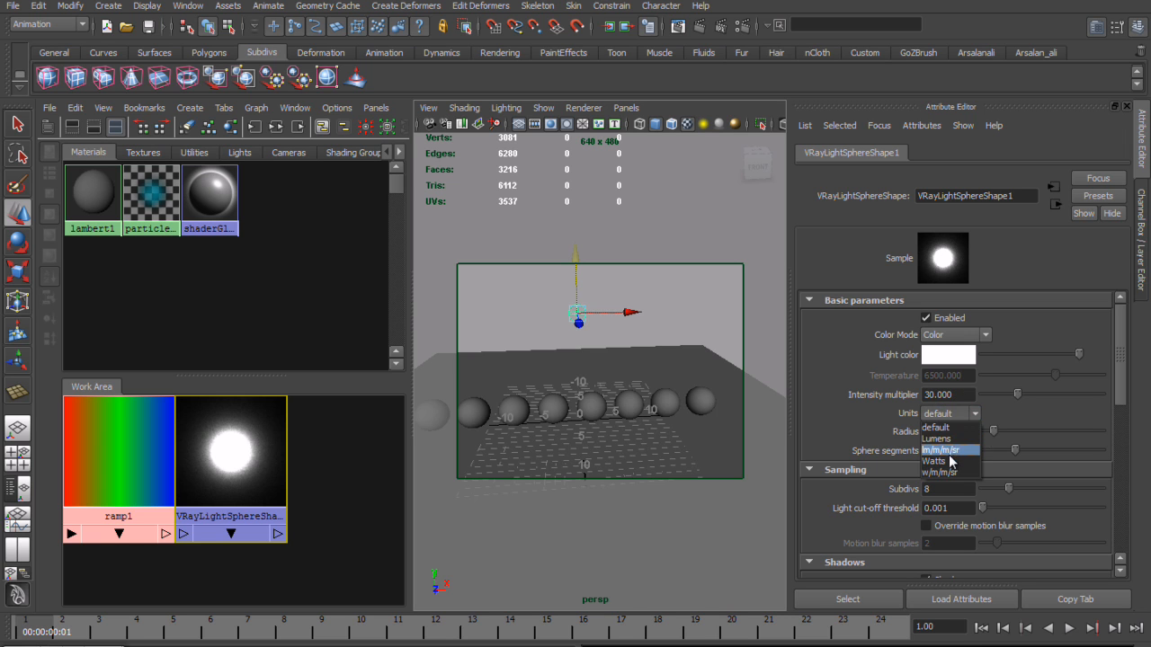
{"action": "left_click", "coordinate": [950, 455]}
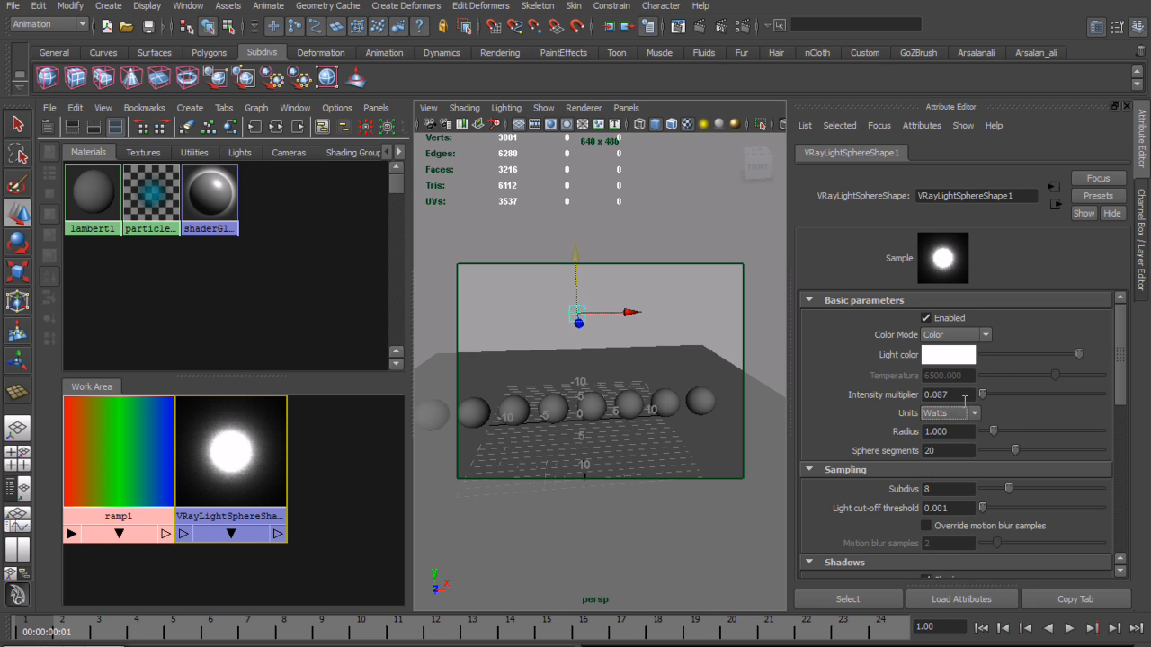
{"action": "left_click", "coordinate": [956, 413]}
{"action": "left_click", "coordinate": [959, 449]}
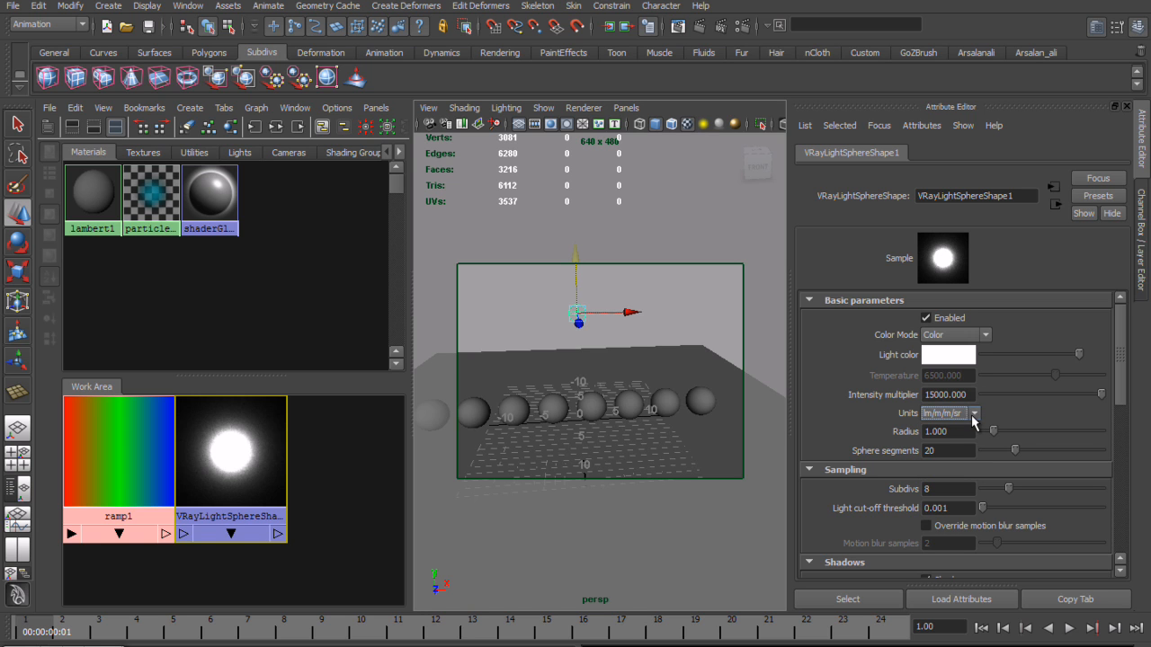
{"action": "left_click", "coordinate": [972, 417]}
{"action": "left_click", "coordinate": [967, 439]}
{"action": "left_click", "coordinate": [969, 416]}
{"action": "left_click", "coordinate": [940, 472]}
{"action": "left_click", "coordinate": [969, 395]}
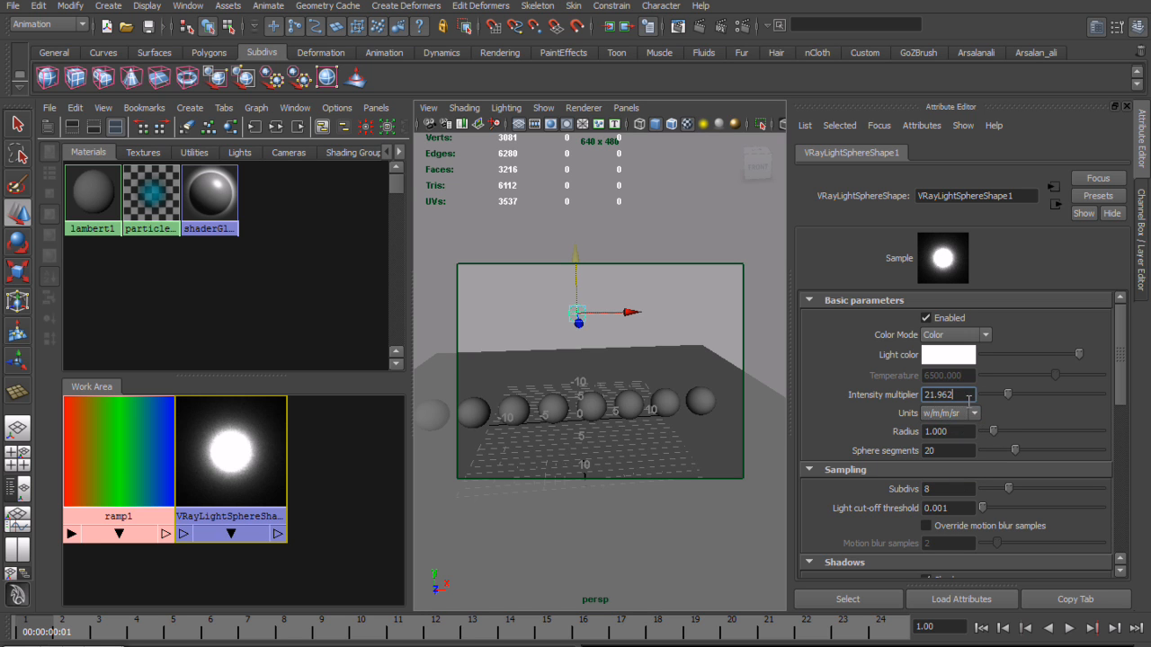
{"action": "left_click", "coordinate": [962, 413]}
{"action": "left_click", "coordinate": [968, 428]}
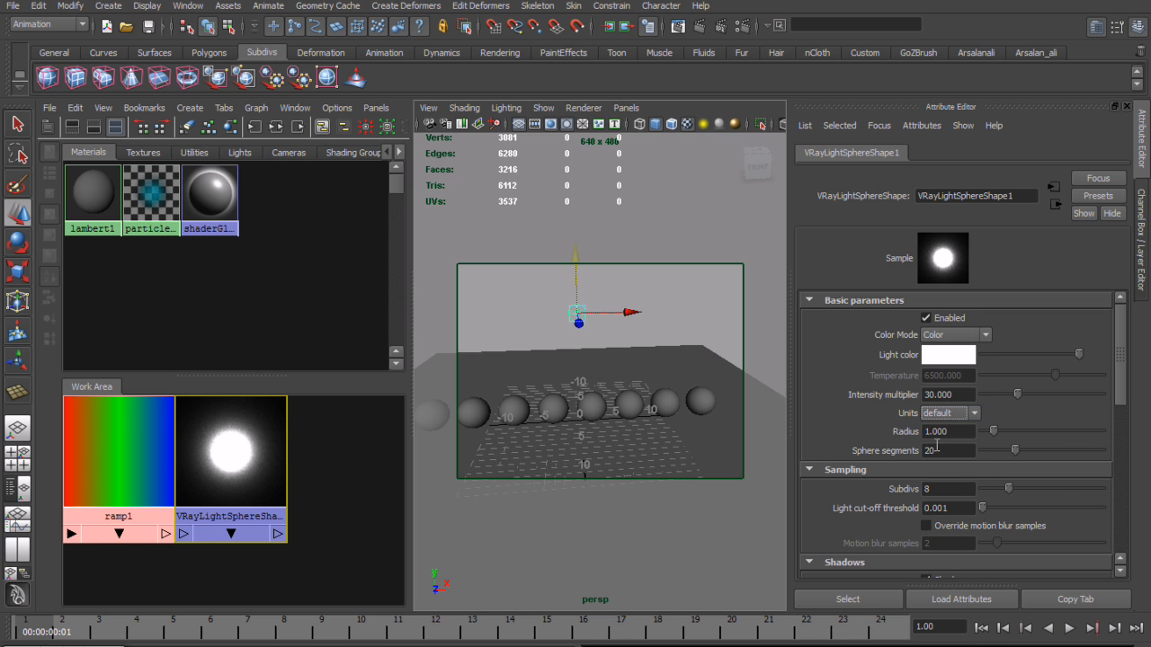
- Set the sphere light's Sphere segments to 27 and review its sampling, shadows and options attributes
{"action": "scroll", "coordinate": [1028, 463], "scroll_direction": "down", "scroll_amount": 3}
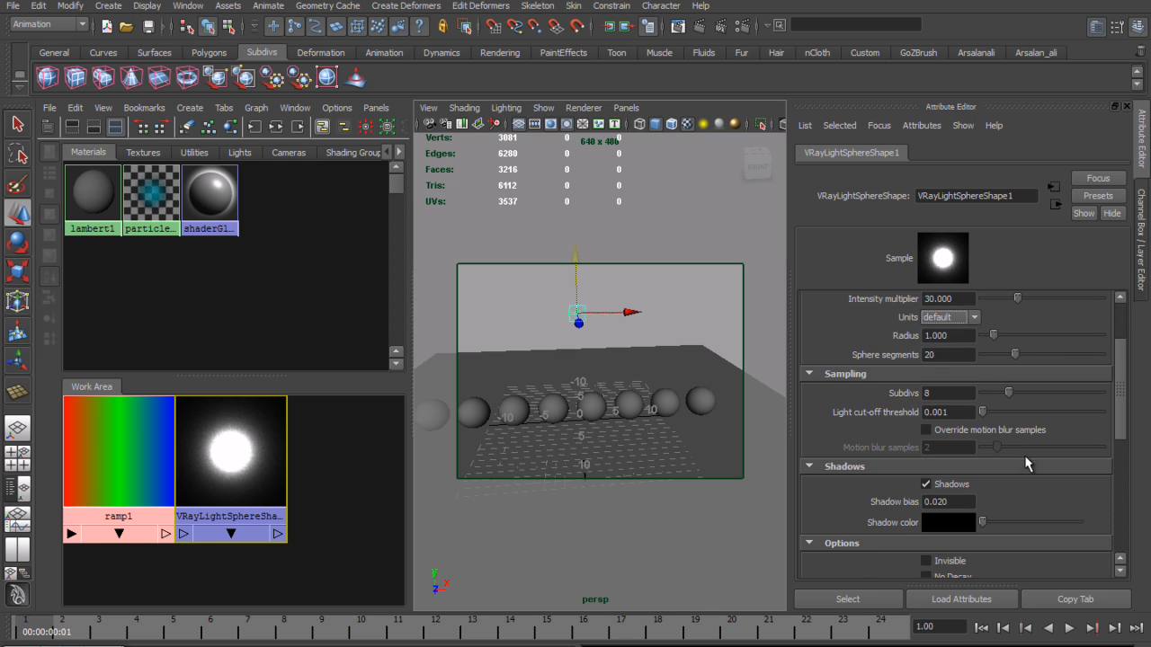
{"action": "left_click_drag", "start_coordinate": [1019, 354], "coordinate": [1032, 359]}
{"action": "scroll", "coordinate": [895, 544], "scroll_direction": "down", "scroll_amount": 3}
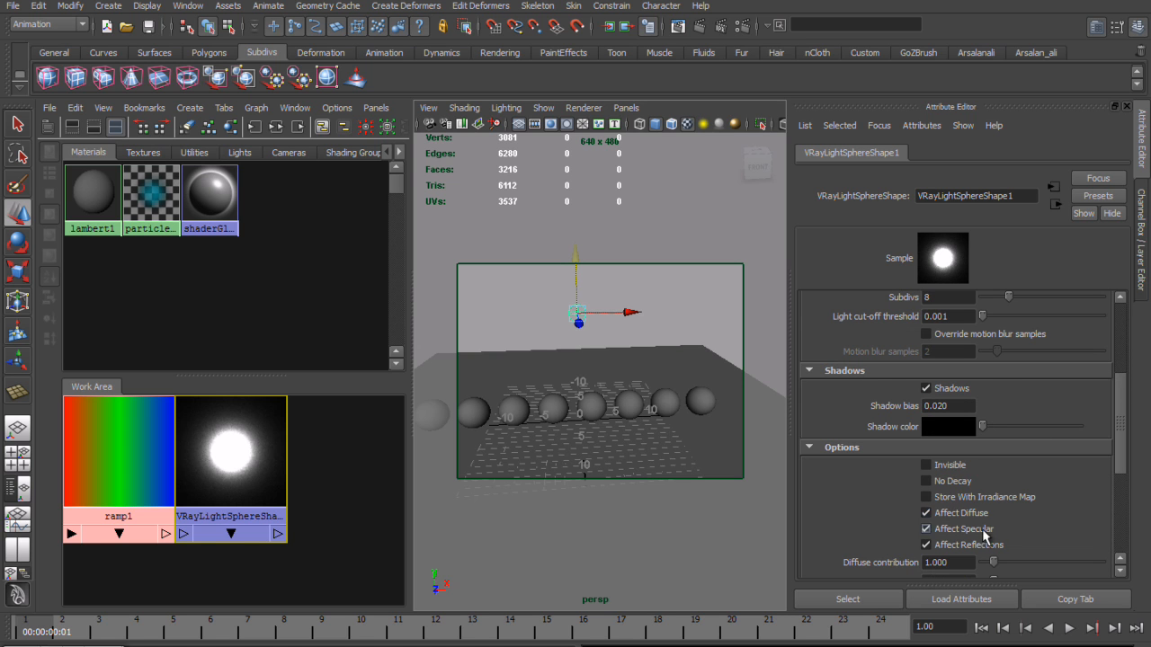
{"action": "scroll", "coordinate": [928, 485], "scroll_direction": "down", "scroll_amount": 3}
{"action": "scroll", "coordinate": [899, 404], "scroll_direction": "down", "scroll_amount": 3}
{"action": "scroll", "coordinate": [1040, 531], "scroll_direction": "up", "scroll_amount": 8}
{"action": "scroll", "coordinate": [1041, 531], "scroll_direction": "up", "scroll_amount": 4}
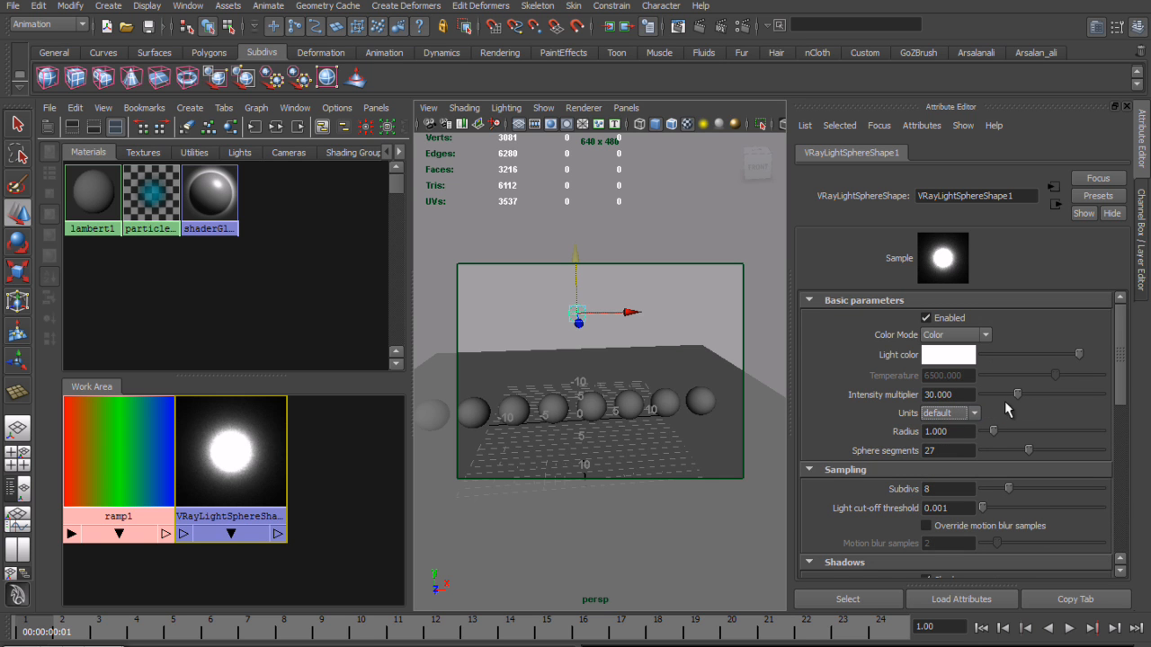
- Delete the V-Ray sphere light and create a V-Ray dome light
{"action": "left_click", "coordinate": [575, 319]}
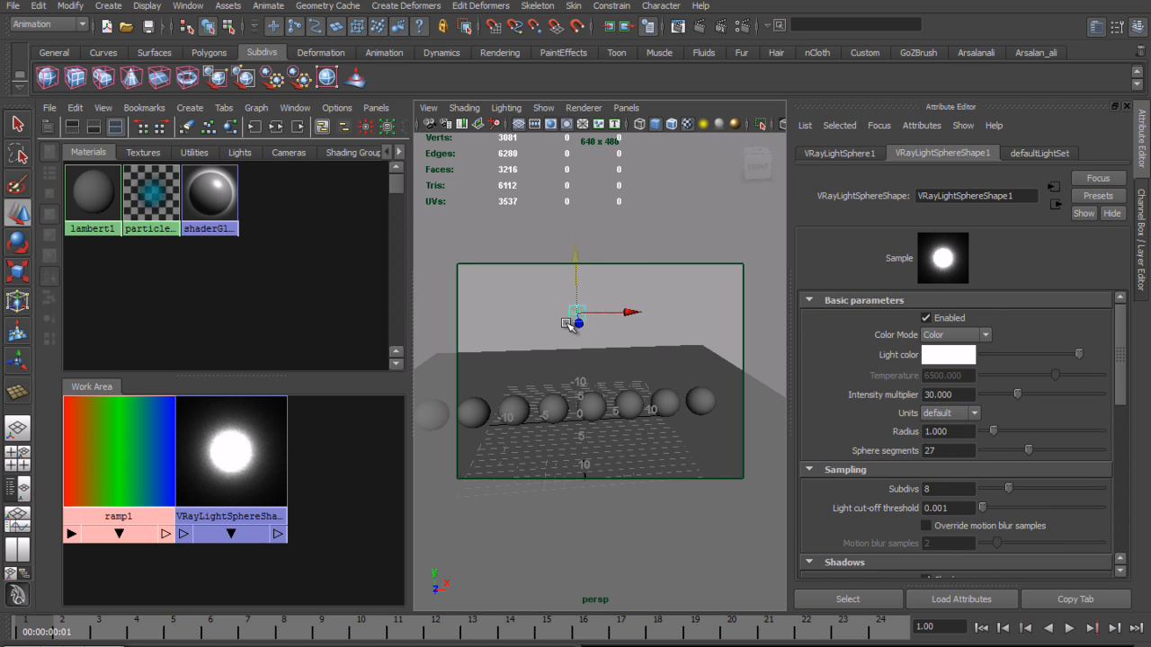
{"action": "key", "text": "Delete"}
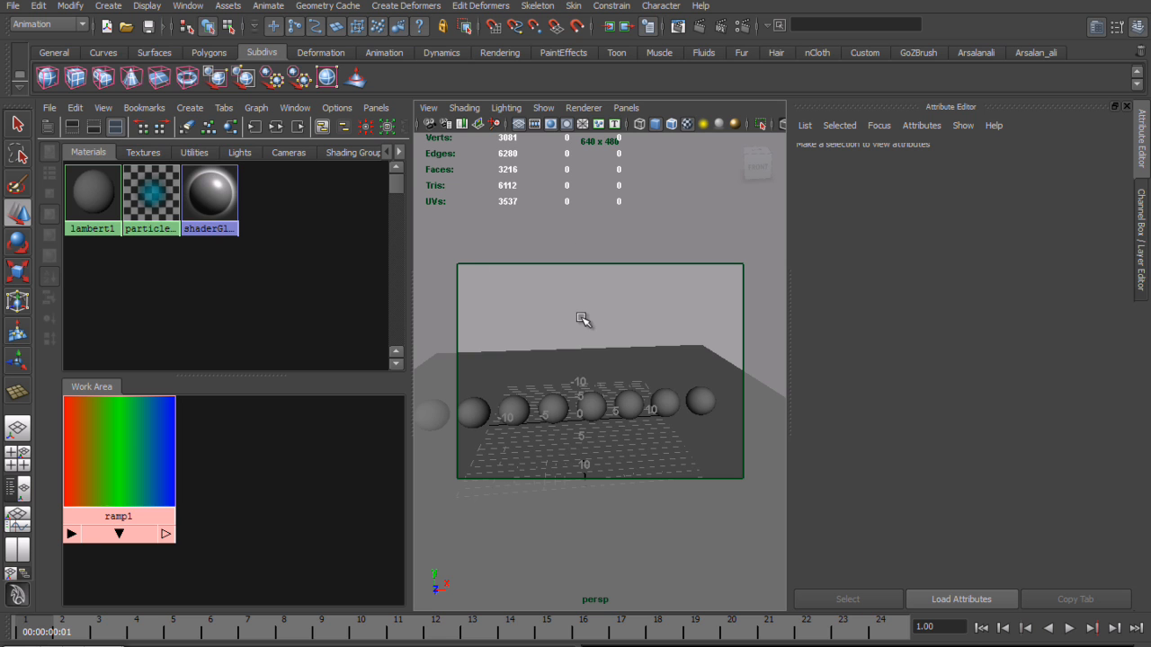
{"action": "left_click", "coordinate": [146, 7]}
{"action": "mouse_move", "coordinate": [108, 6]}
{"action": "mouse_move", "coordinate": [151, 94]}
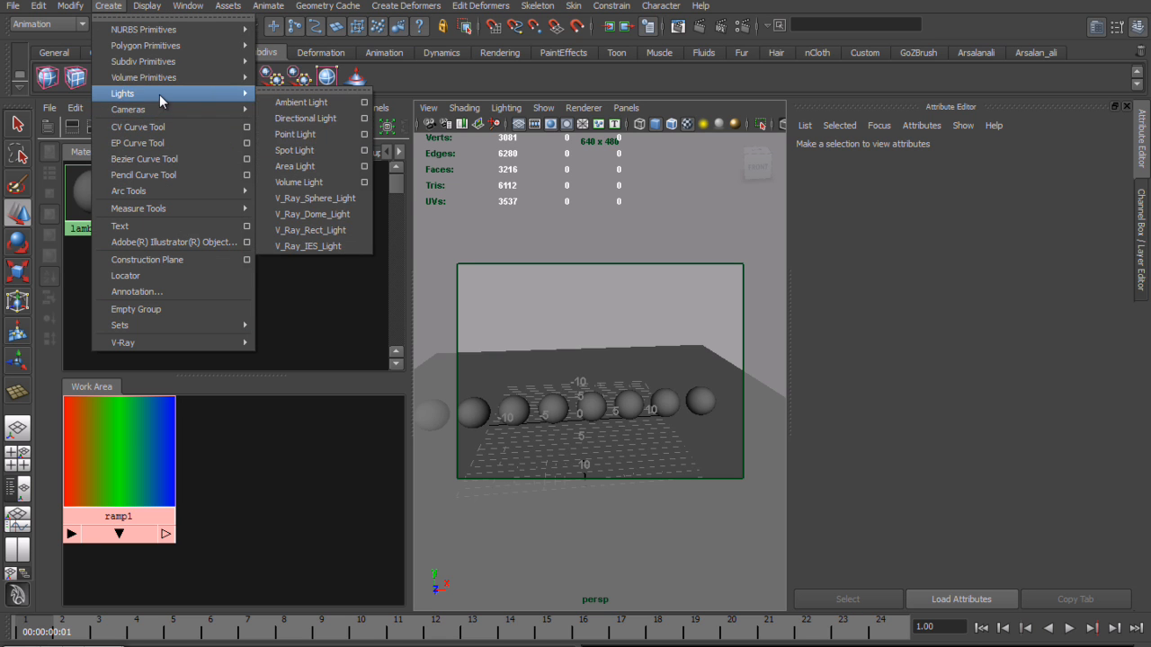
{"action": "left_click", "coordinate": [344, 214]}
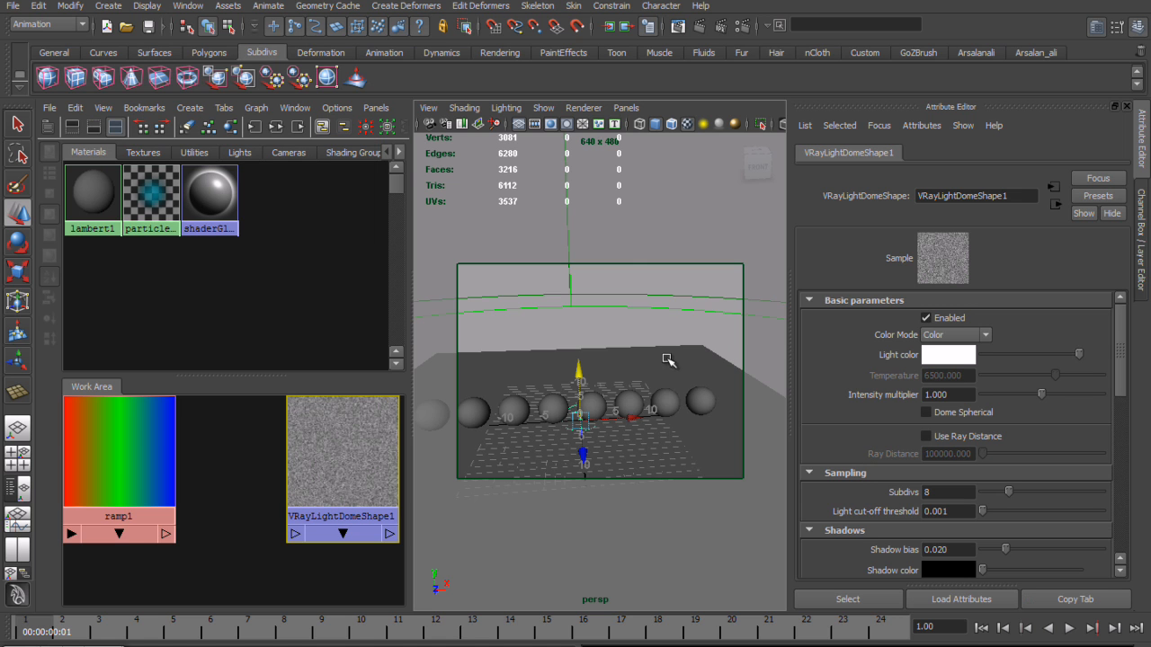
- Frame the row of spheres from the front, render the dome light and inspect the result up close
{"action": "right_click_drag", "start_coordinate": [681, 351], "coordinate": [568, 365], "text": "alt"}
{"action": "left_click_drag", "start_coordinate": [569, 364], "coordinate": [608, 366], "text": "alt"}
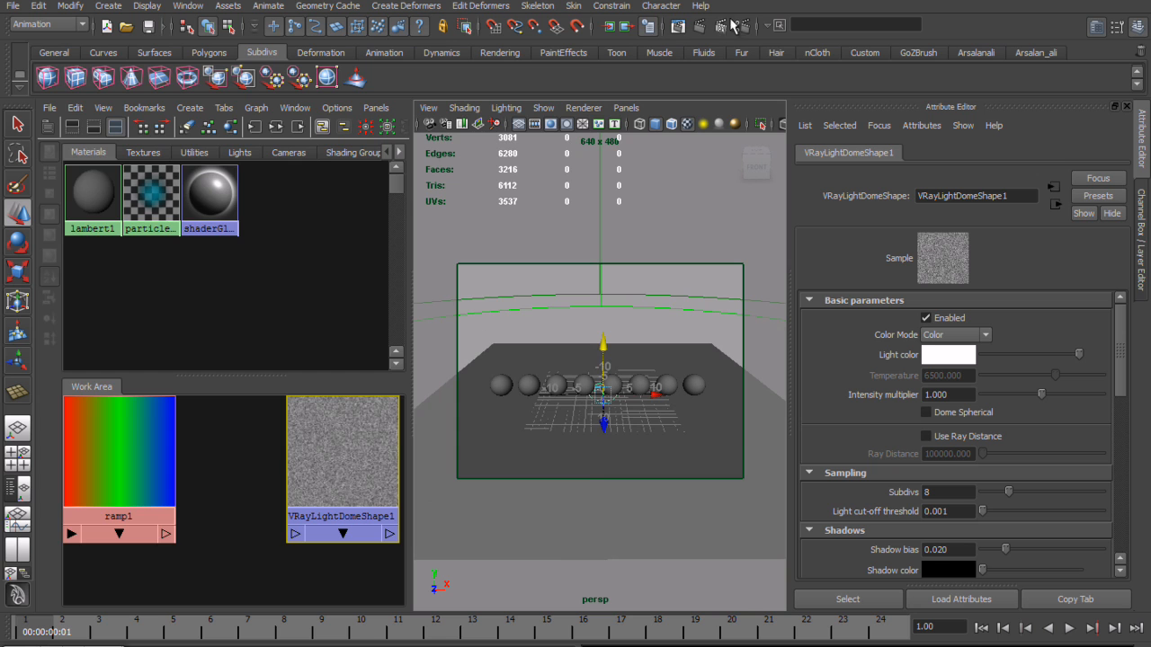
{"action": "left_click", "coordinate": [698, 26]}
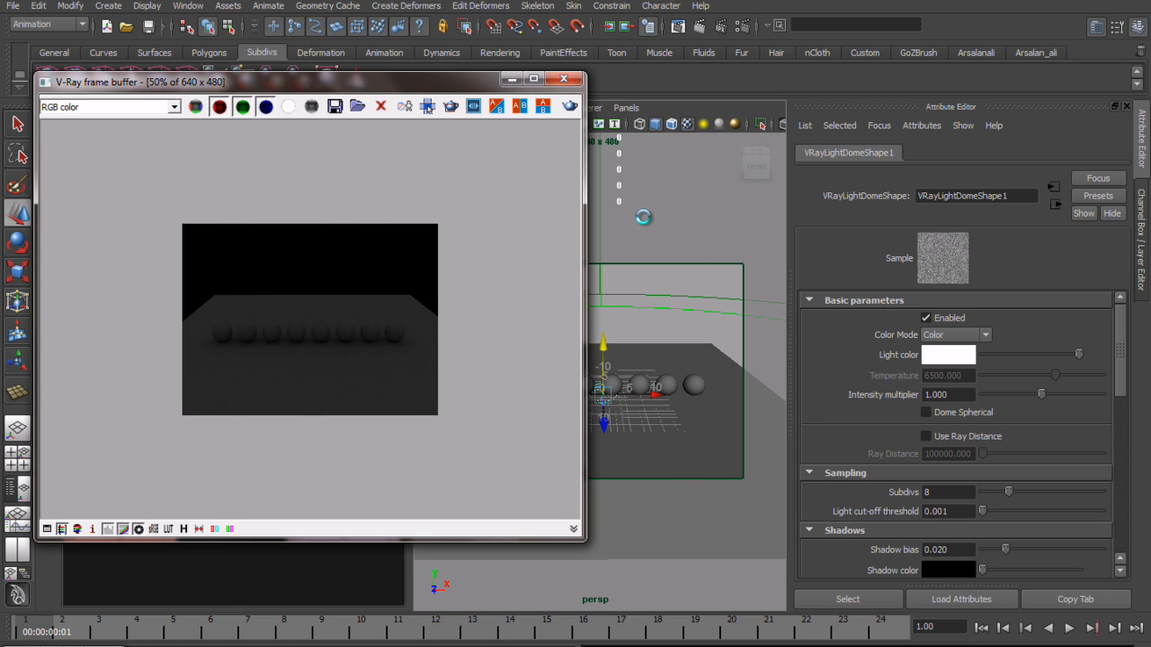
{"action": "double_click", "coordinate": [367, 366]}
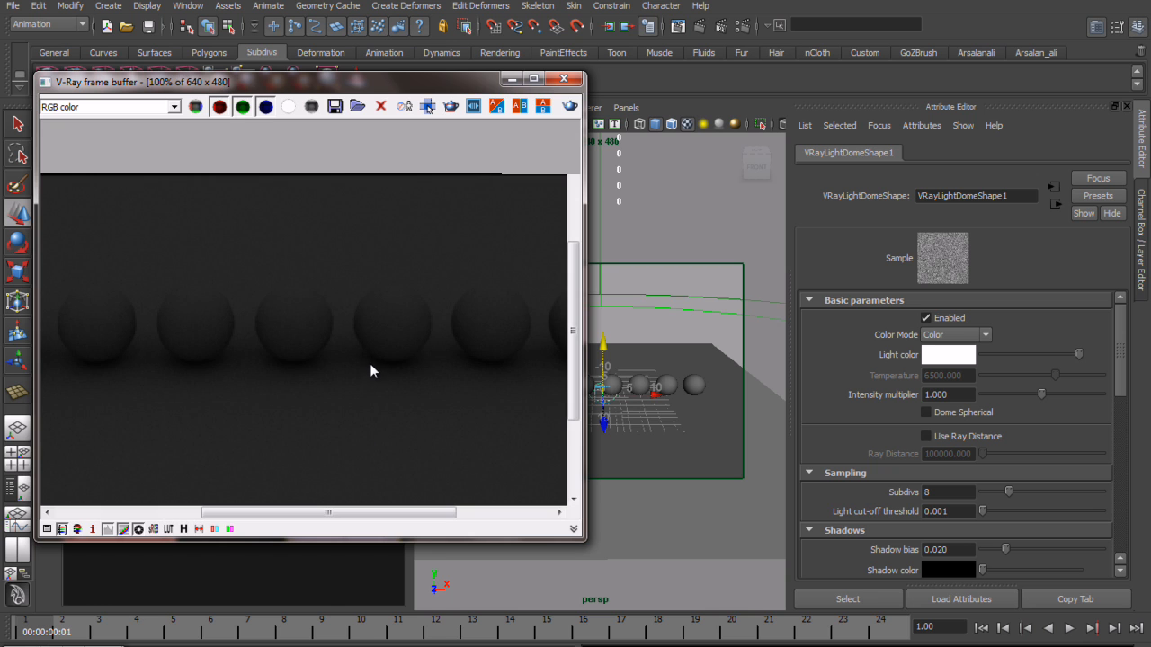
{"action": "scroll", "coordinate": [454, 360], "scroll_direction": "up", "scroll_amount": 1}
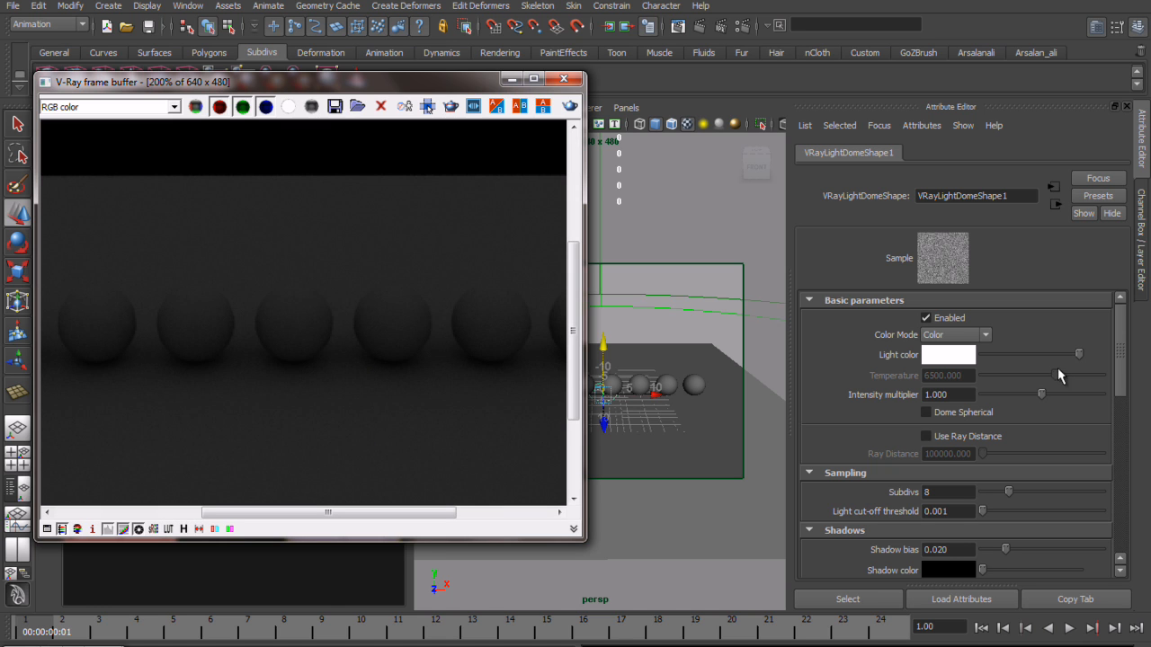
- Raise the render's exposure correction to +3.20 in the frame buffer, then close the color corrections
{"action": "left_click", "coordinate": [46, 530]}
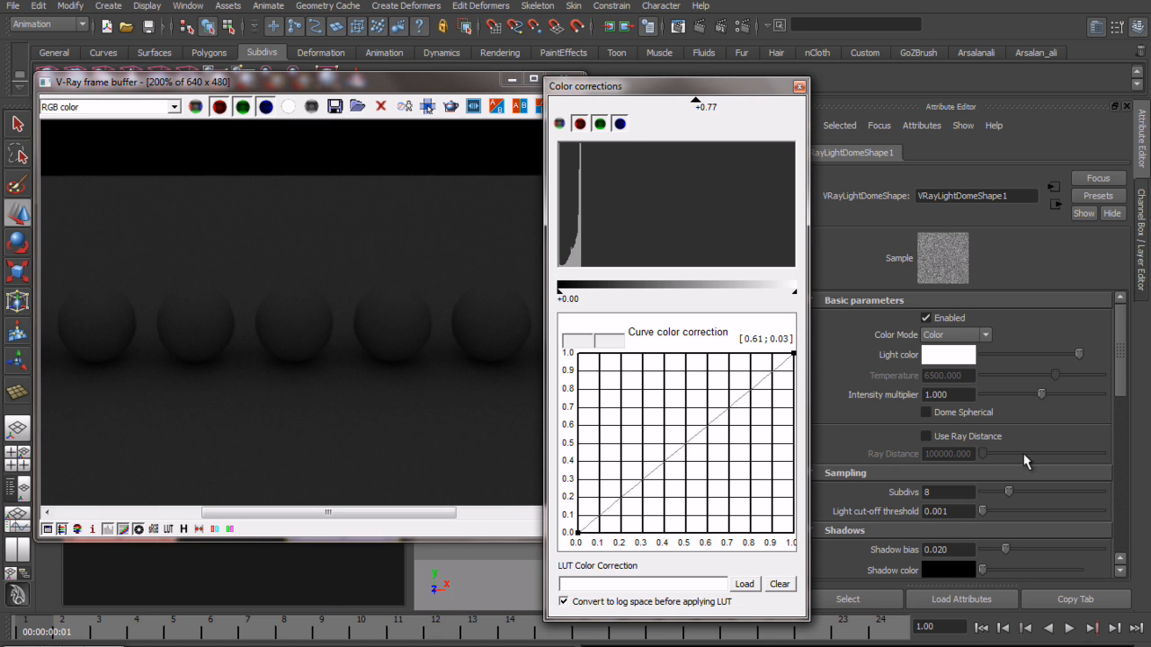
{"action": "left_click_drag", "start_coordinate": [696, 101], "coordinate": [764, 106]}
{"action": "scroll", "coordinate": [498, 249], "scroll_direction": "down", "scroll_amount": 2}
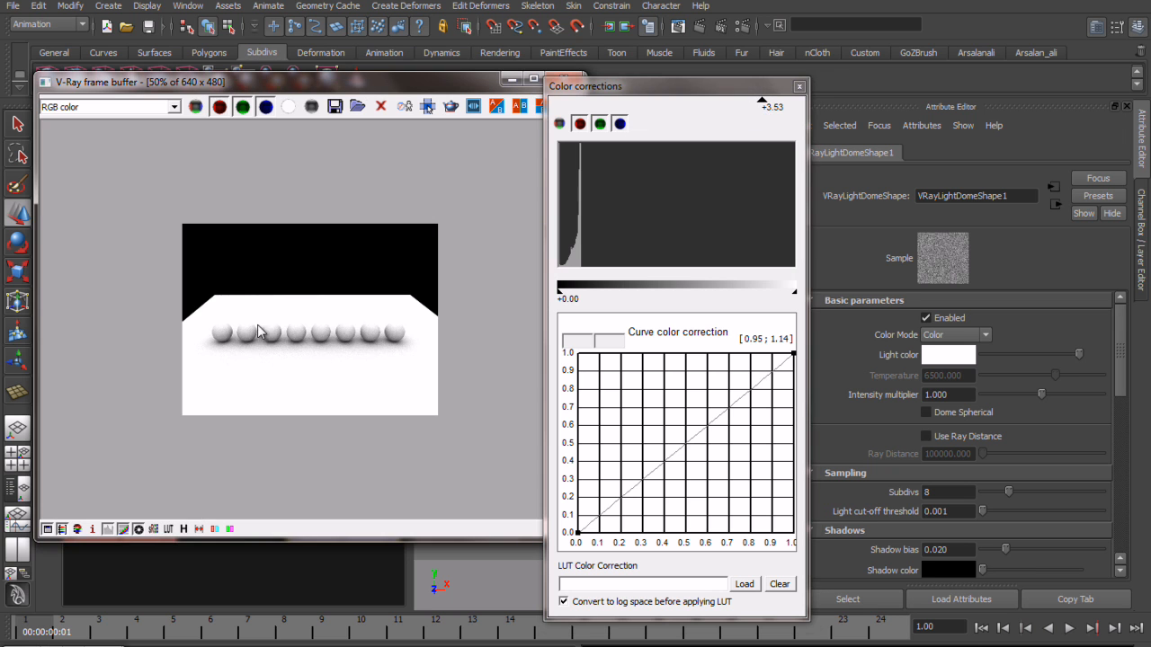
{"action": "left_click_drag", "start_coordinate": [763, 108], "coordinate": [756, 144]}
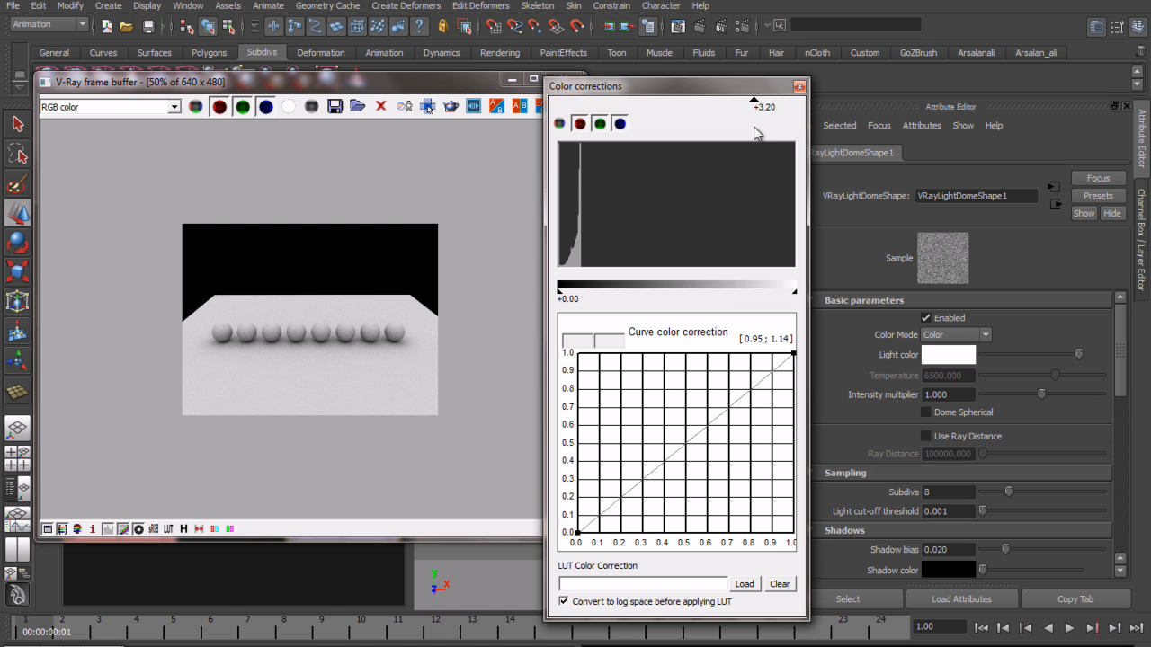
{"action": "left_click", "coordinate": [800, 87]}
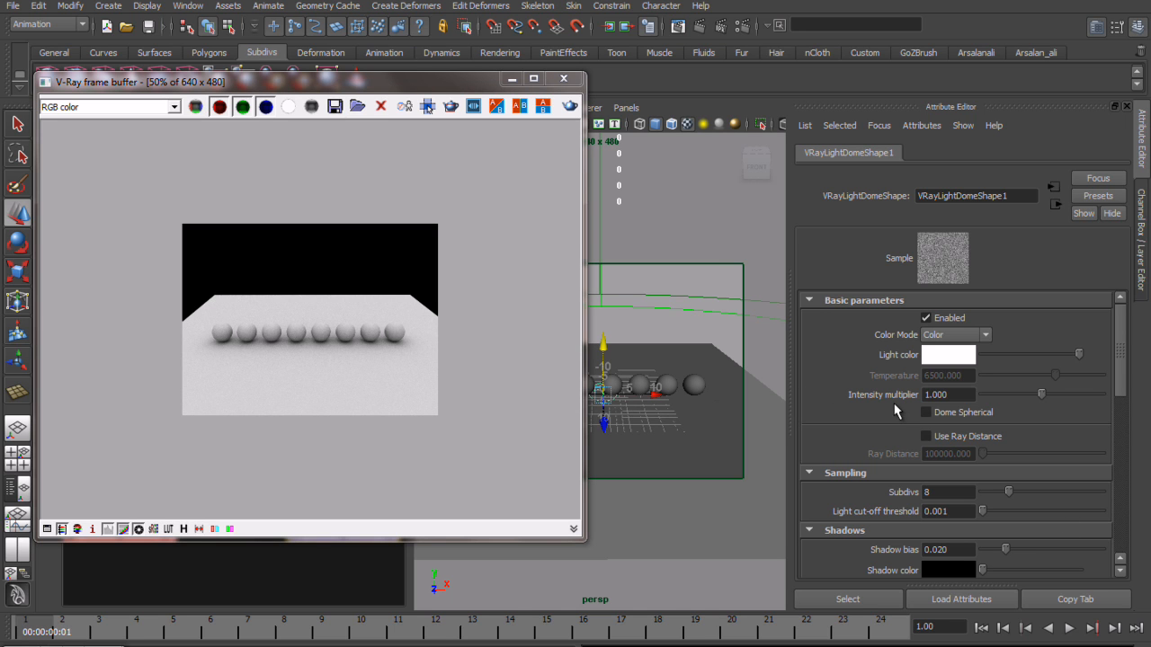
- Enable Dome Spherical on the dome light, move the frame buffer aside and view the dome from ground level
{"action": "left_click", "coordinate": [960, 419]}
{"action": "left_click_drag", "start_coordinate": [468, 83], "coordinate": [358, 83]}
{"action": "left_click_drag", "start_coordinate": [711, 278], "coordinate": [681, 280], "text": "alt"}
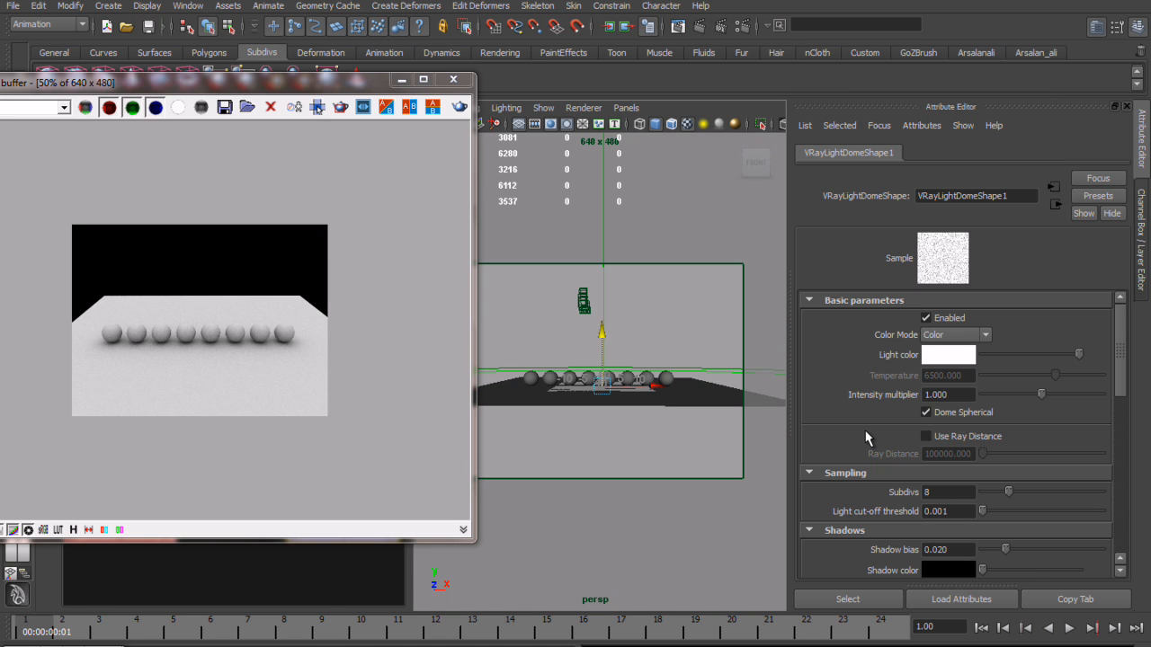
- Connect a File texture to the dome light's Dome Tex attribute
{"action": "scroll", "coordinate": [881, 436], "scroll_direction": "down", "scroll_amount": 5}
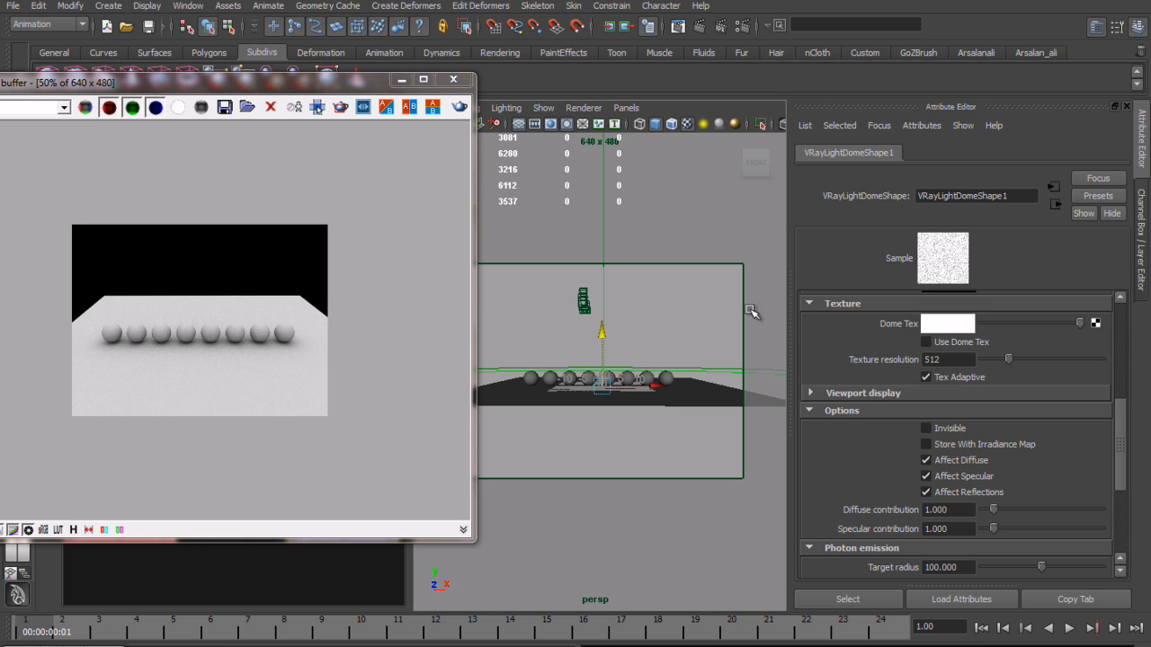
{"action": "left_click", "coordinate": [1093, 327]}
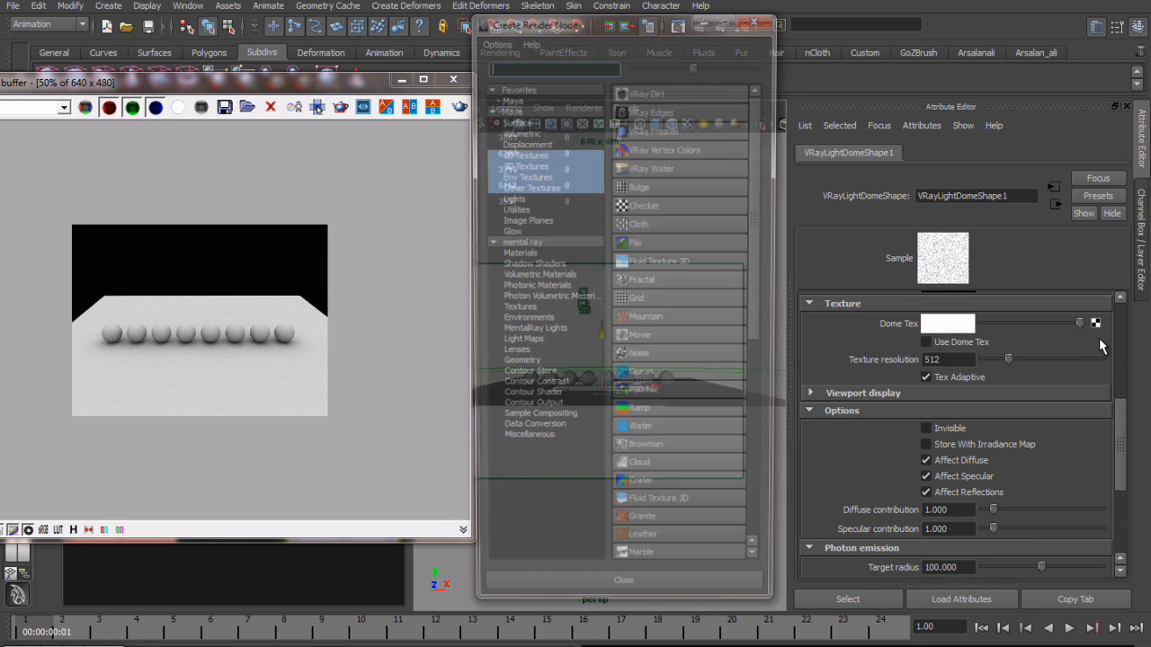
{"action": "left_click", "coordinate": [643, 135]}
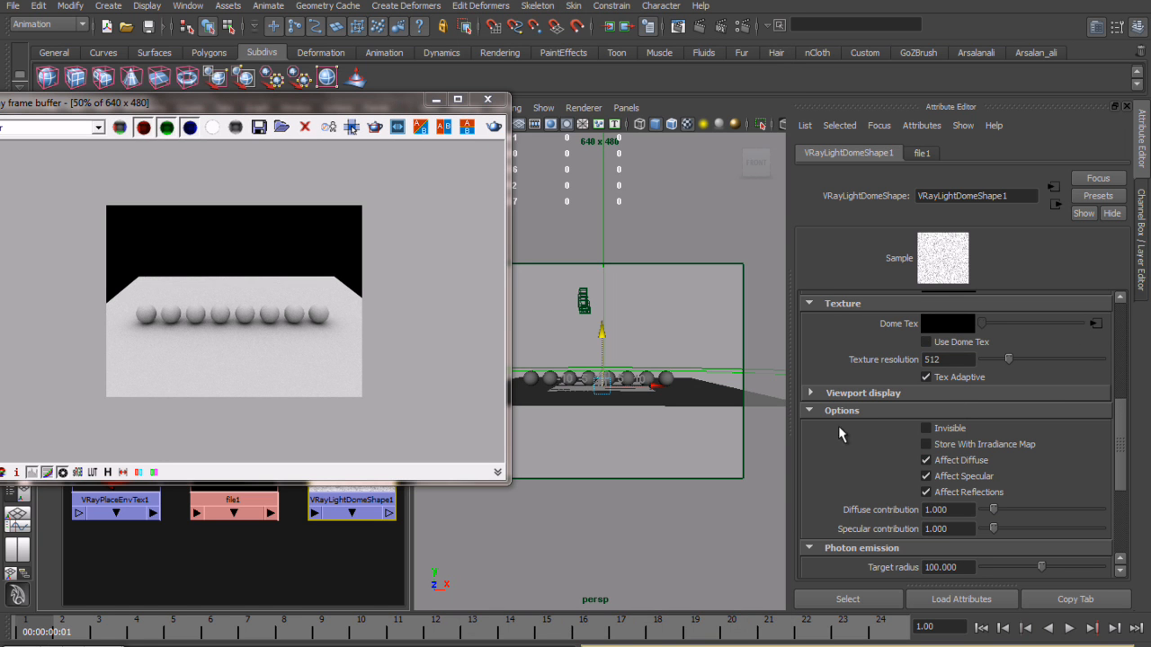